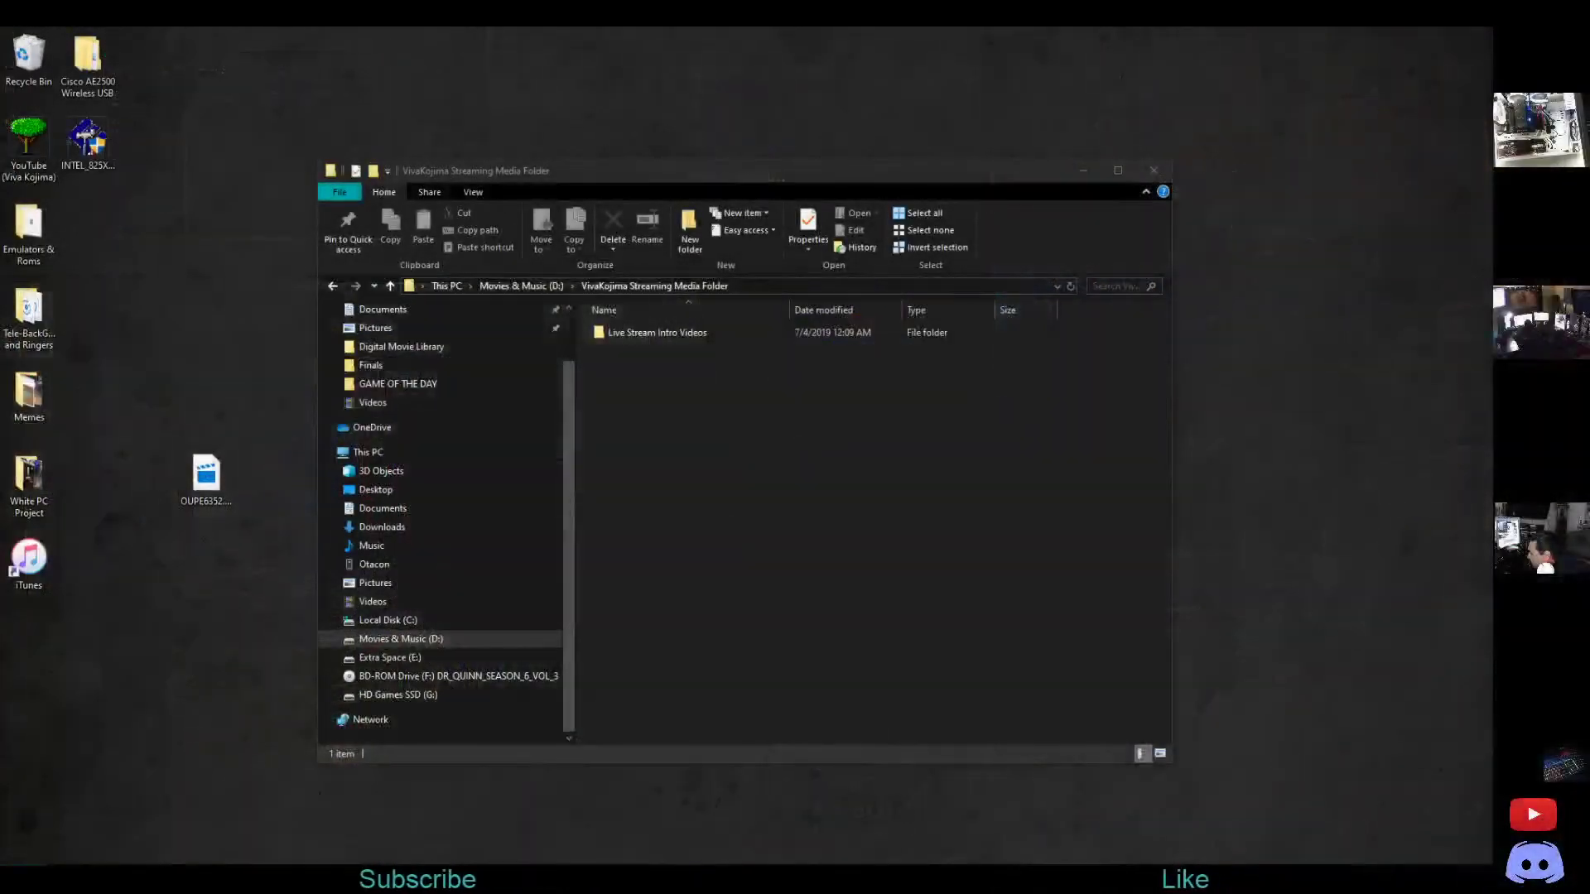
Open the OBS GIFS folder inside the desktop's YouTube (Viva Kojima) folder
scroll(423, 438, "up", 1)
scroll(423, 437, "up", 1)
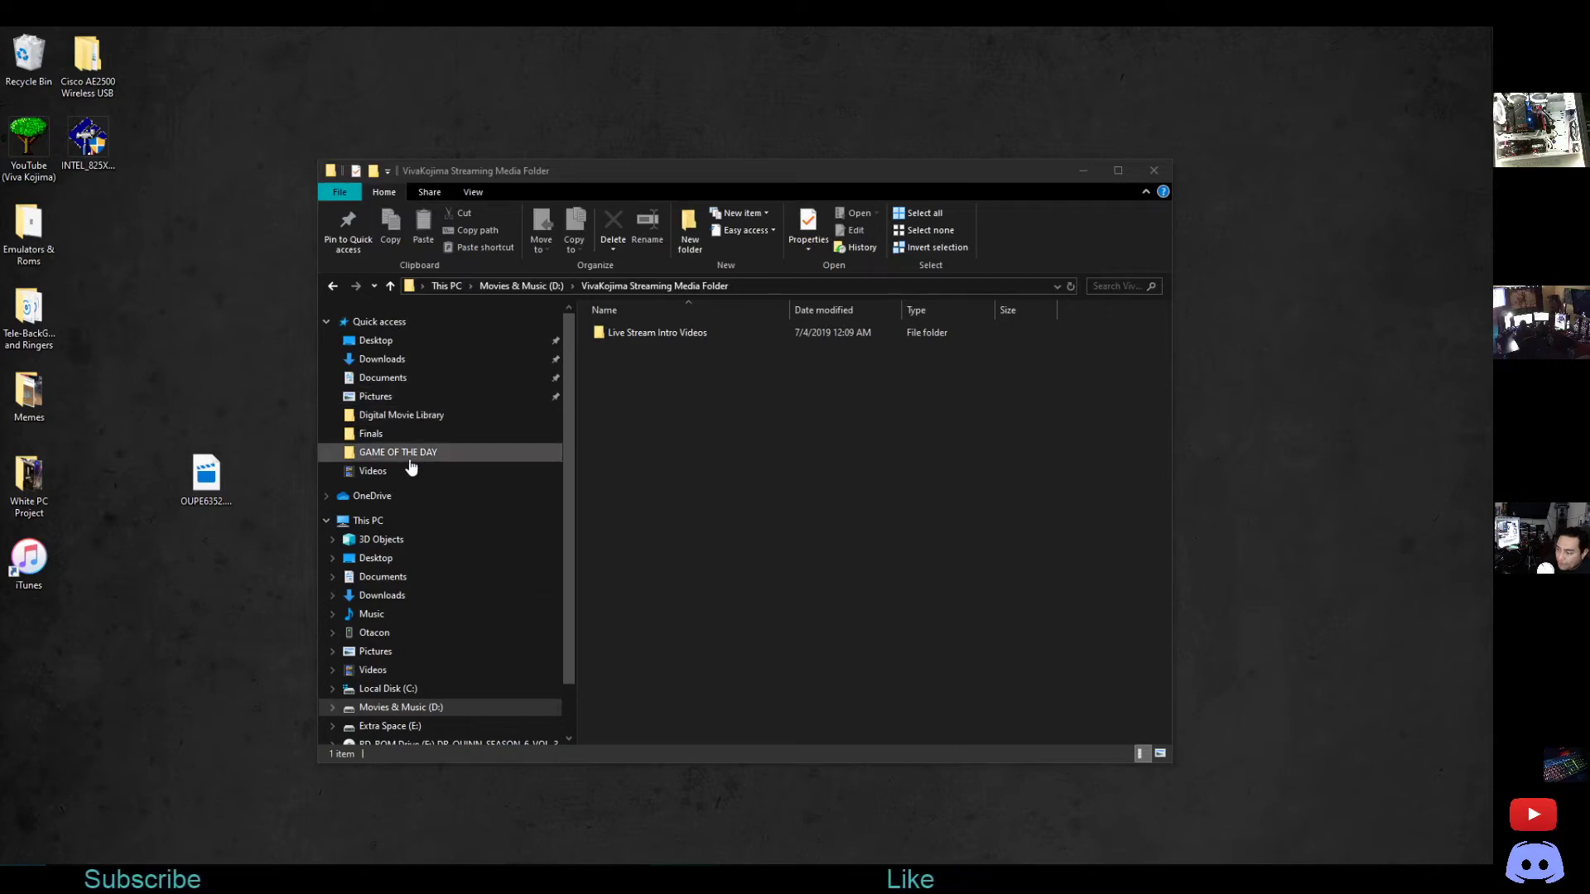
left_click(400, 559)
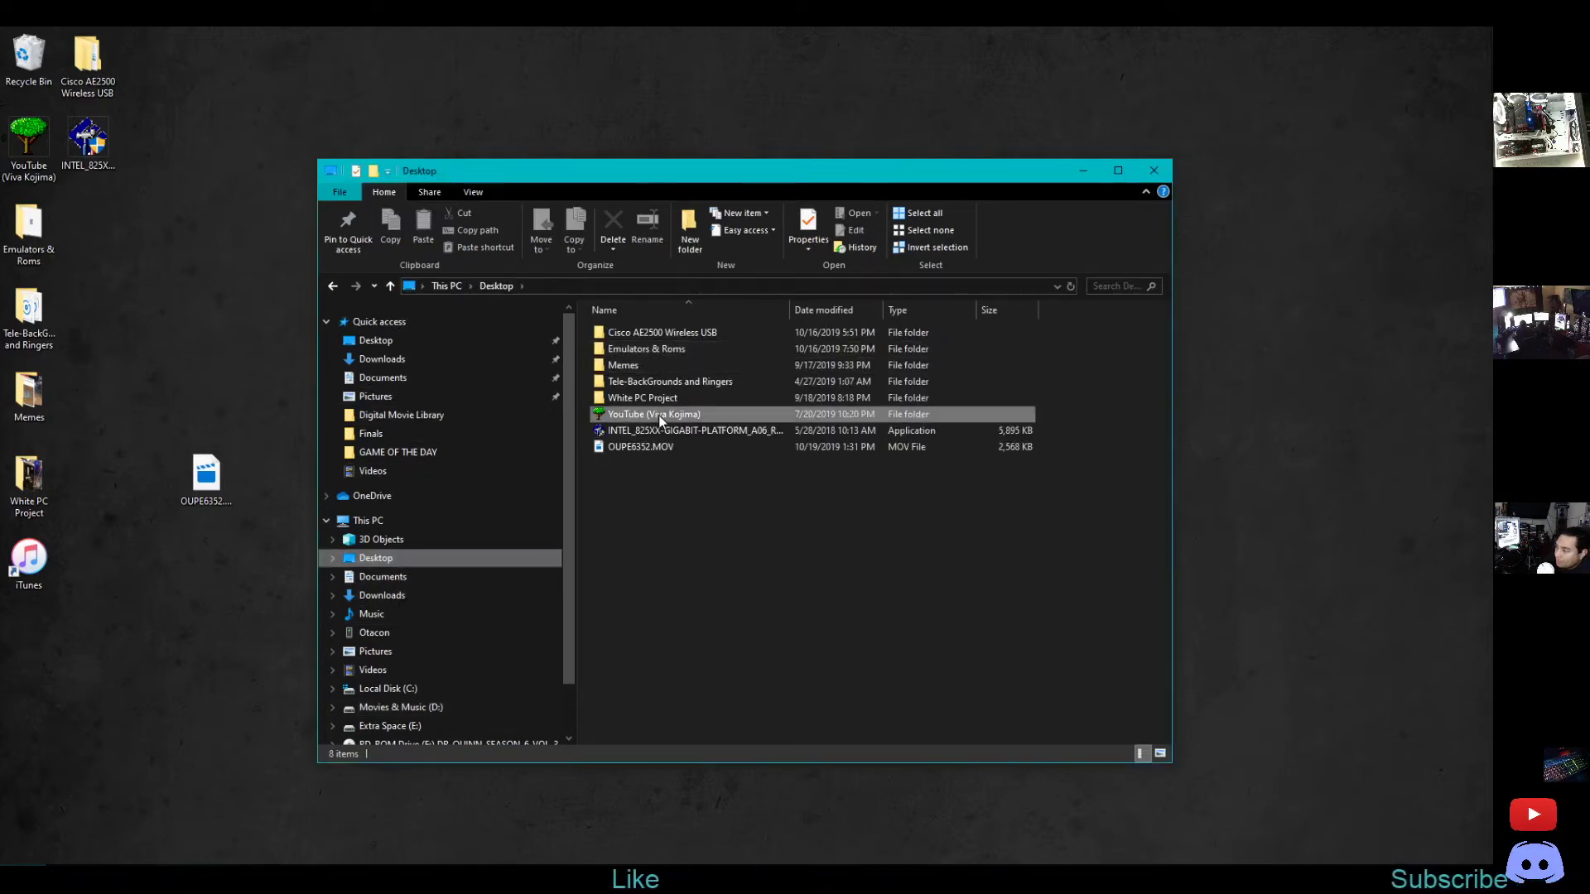
double_click(658, 414)
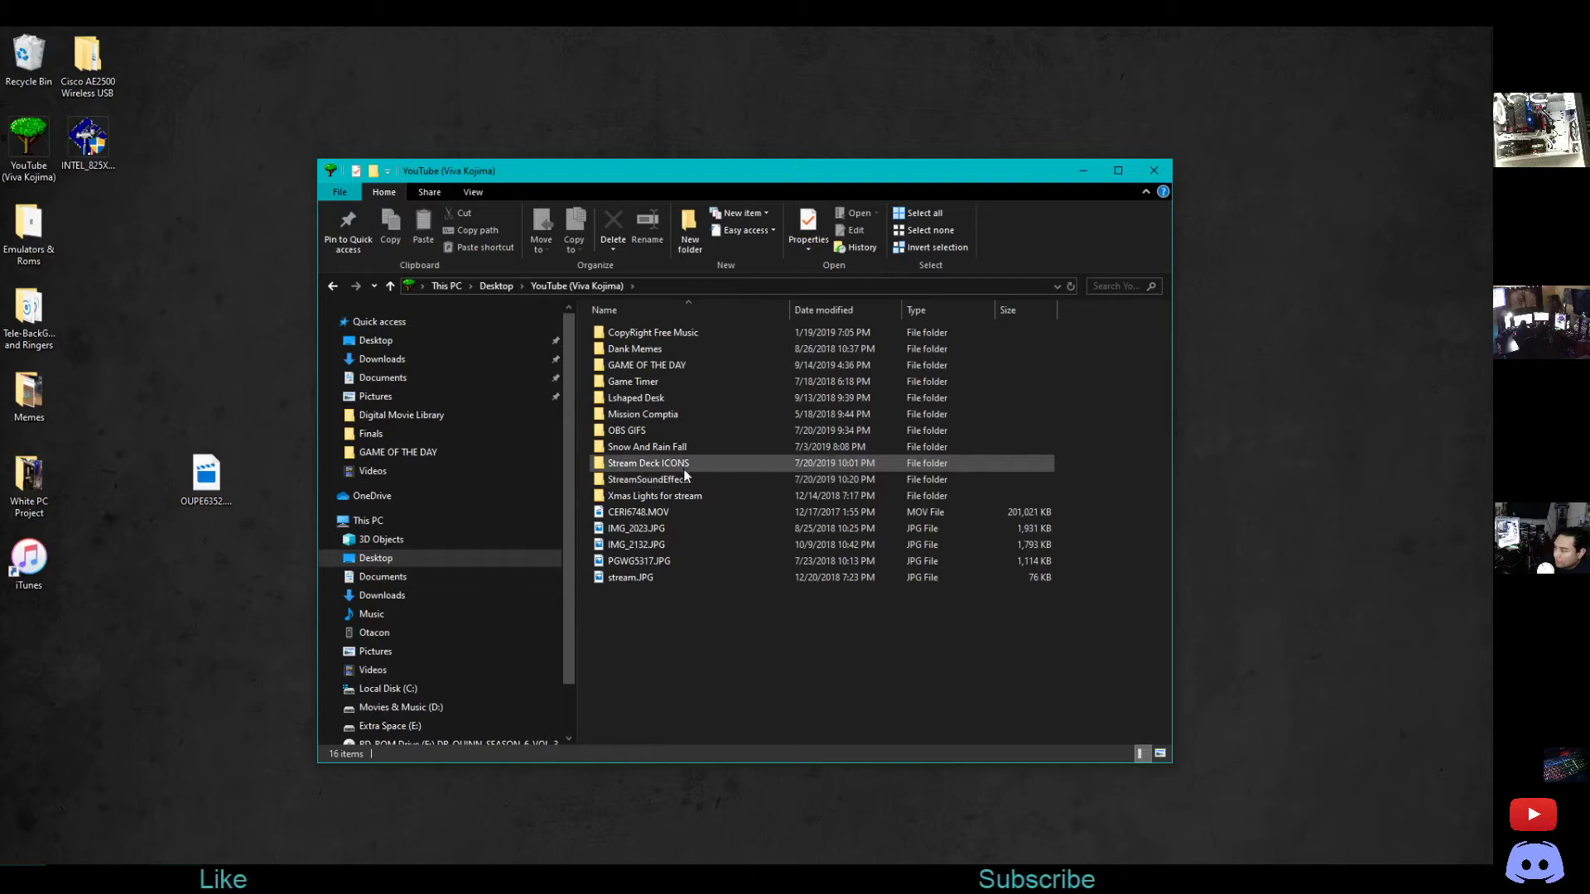
left_click(684, 435)
double_click(683, 433)
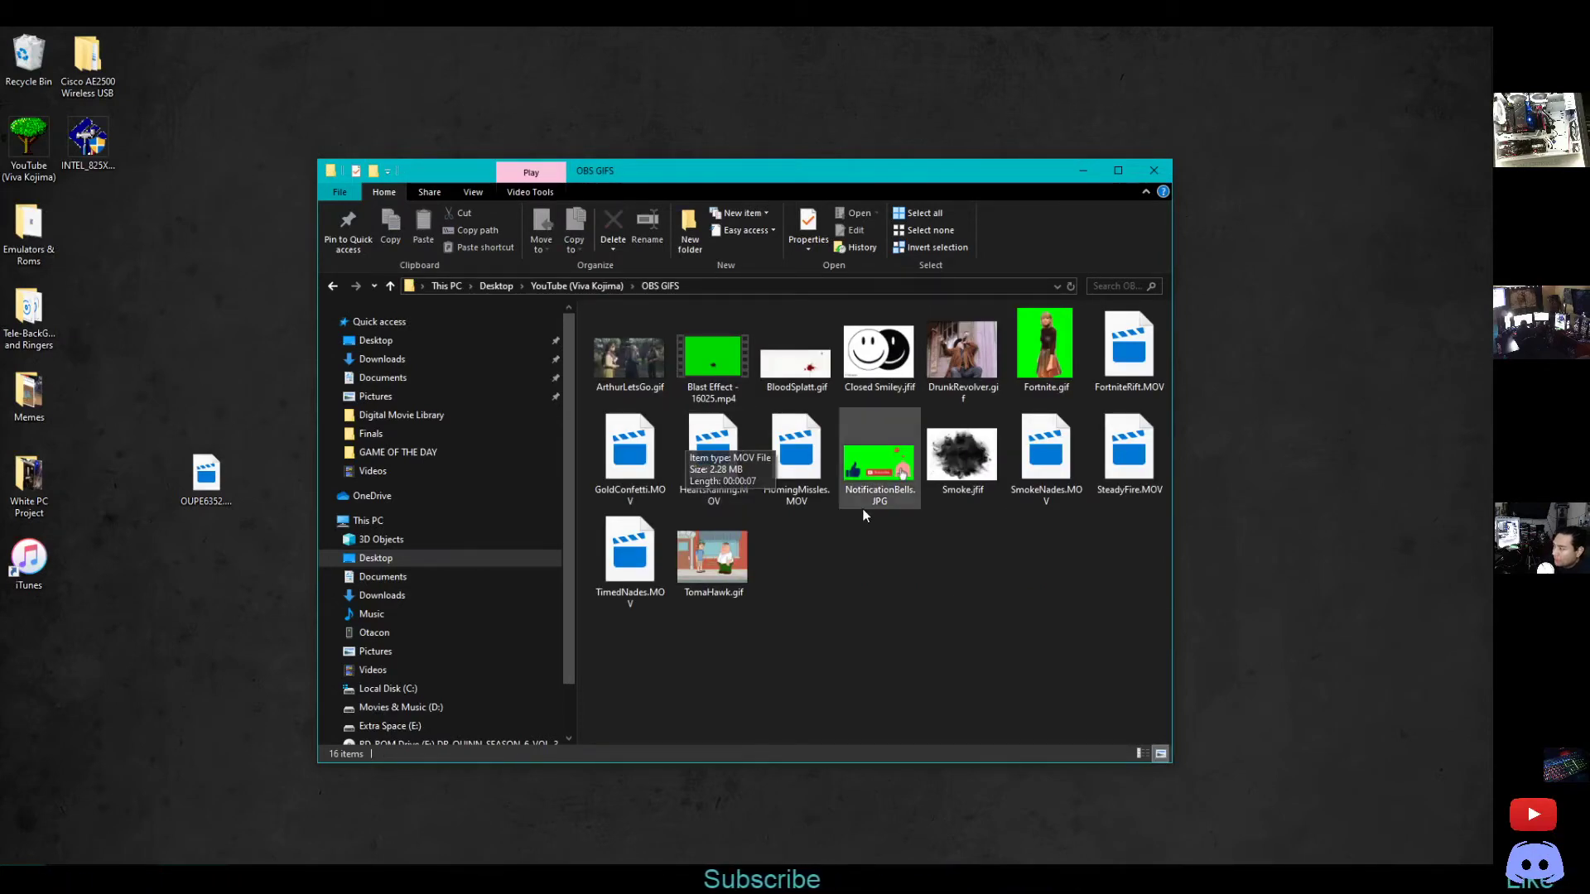
Move OUPE6352.MOV from the desktop into the OBS GIFS folder and rename it Small Fuse 1.MOV
left_click(222, 487)
left_click_drag(197, 520, 852, 589)
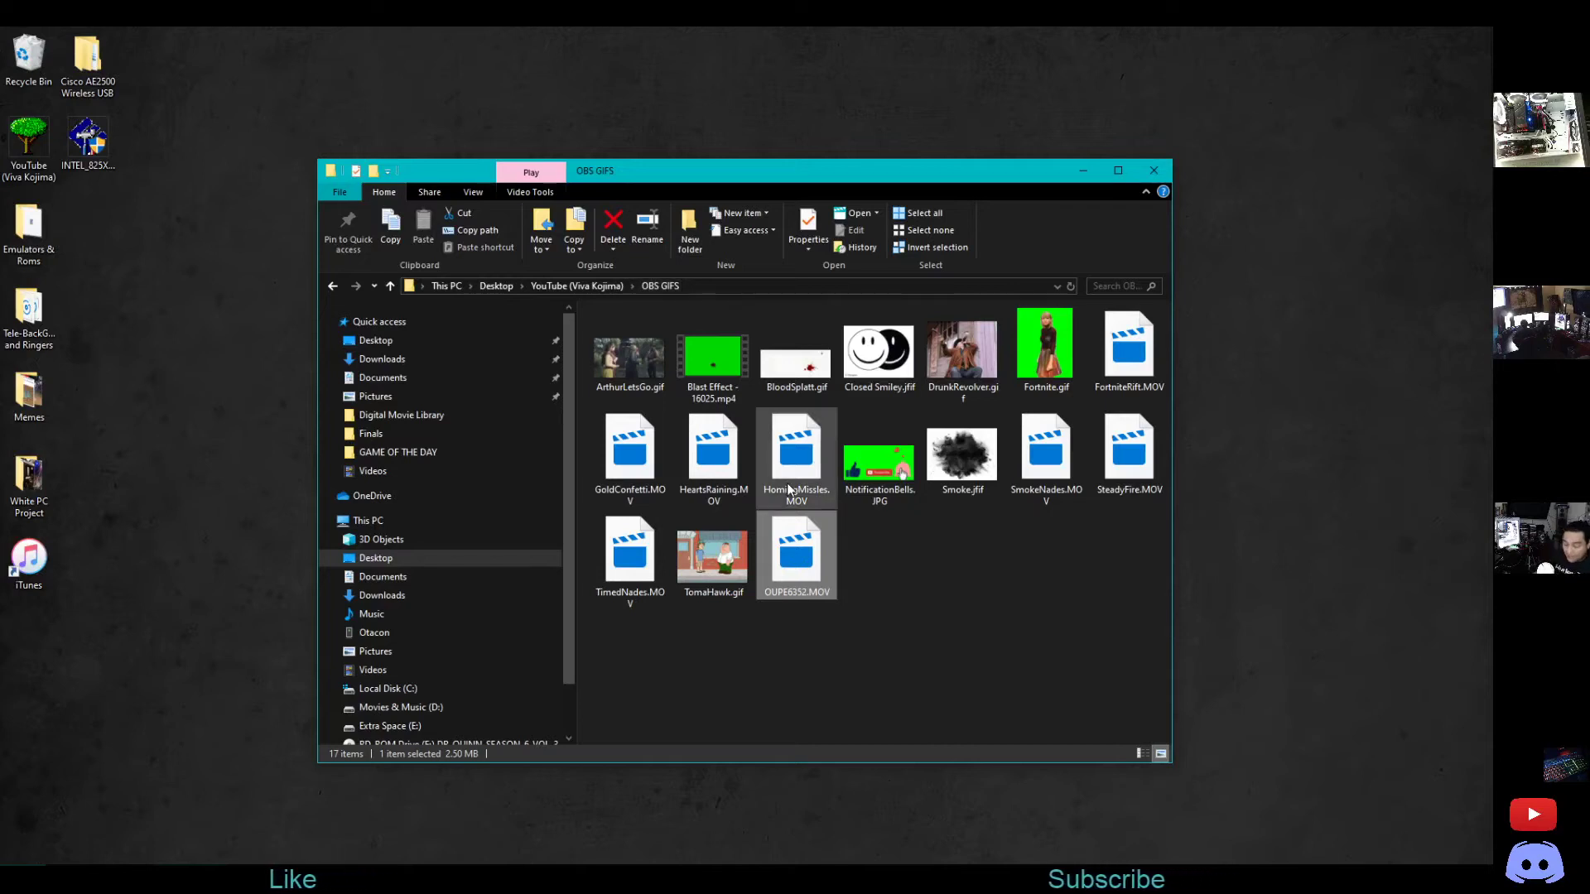
key("F2")
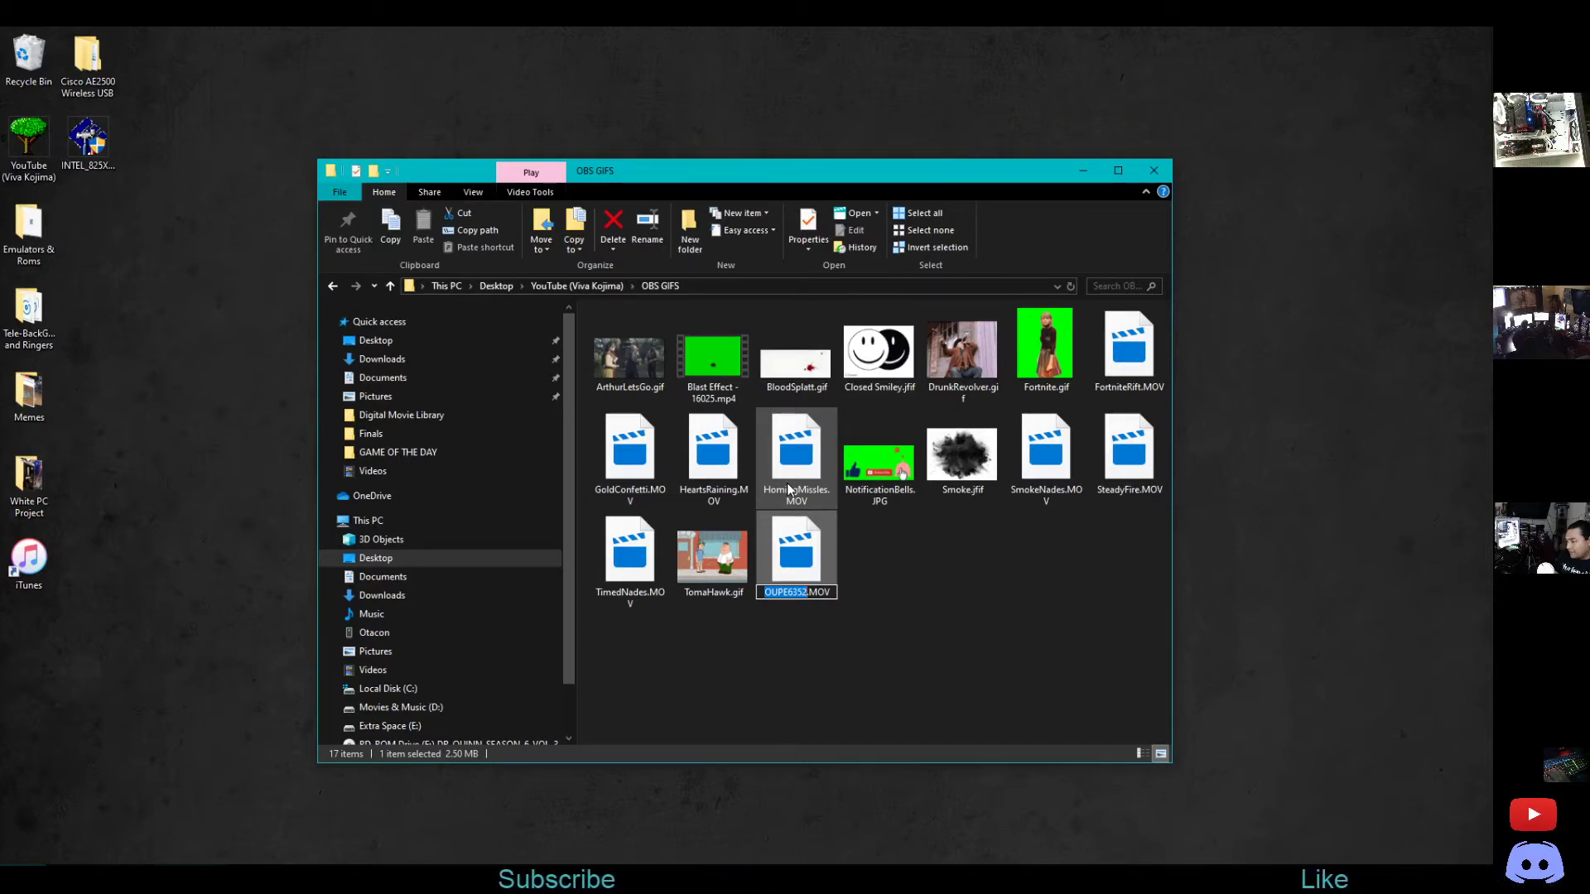
type("Small Fuse")
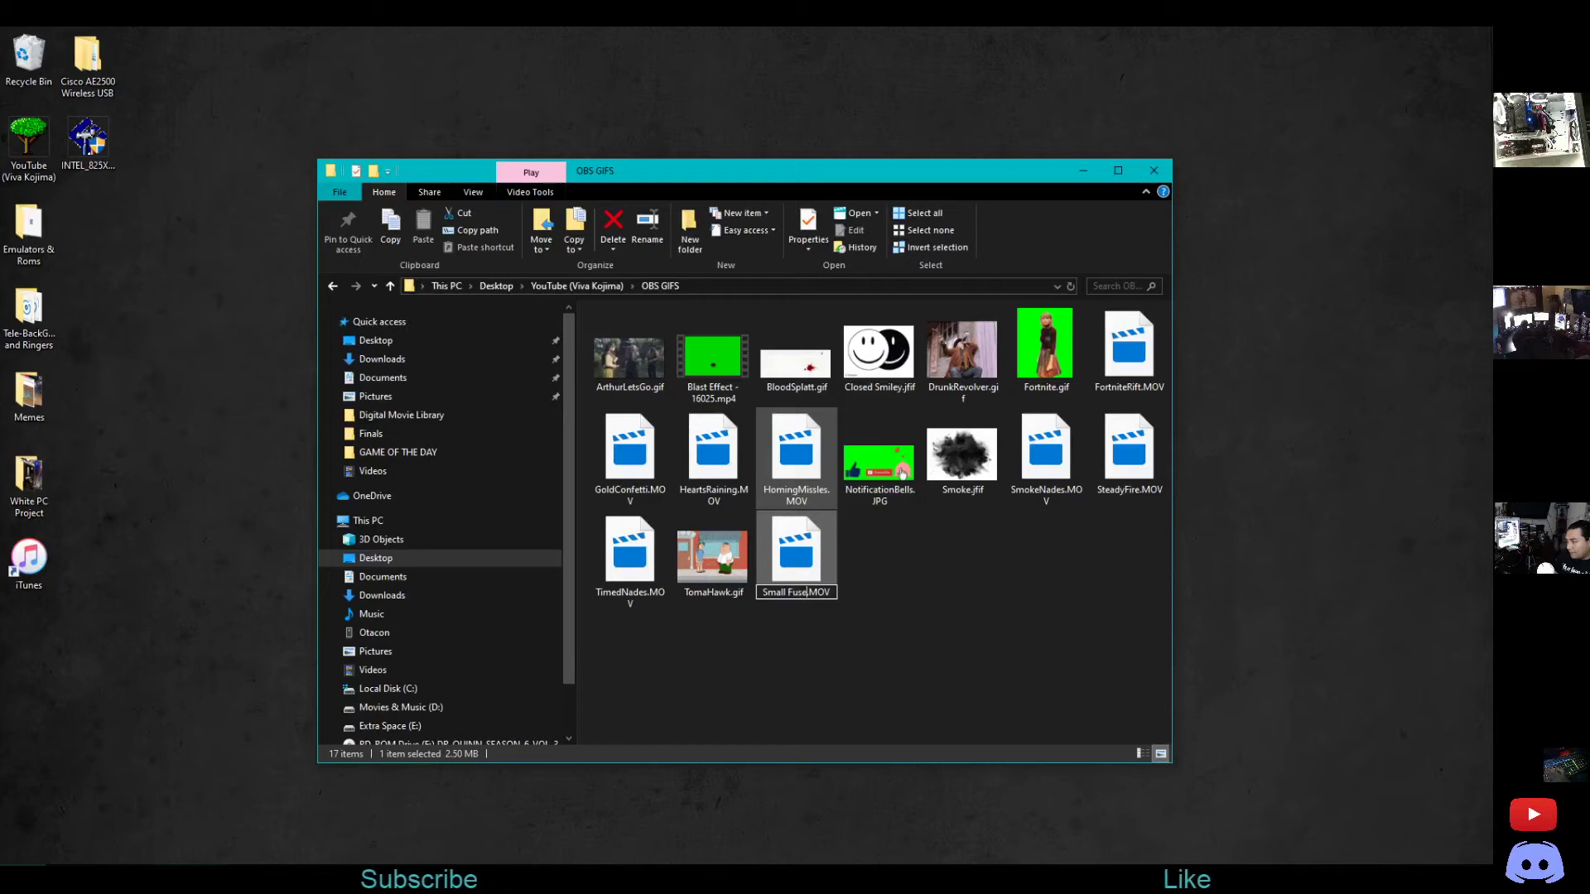
type(" 1")
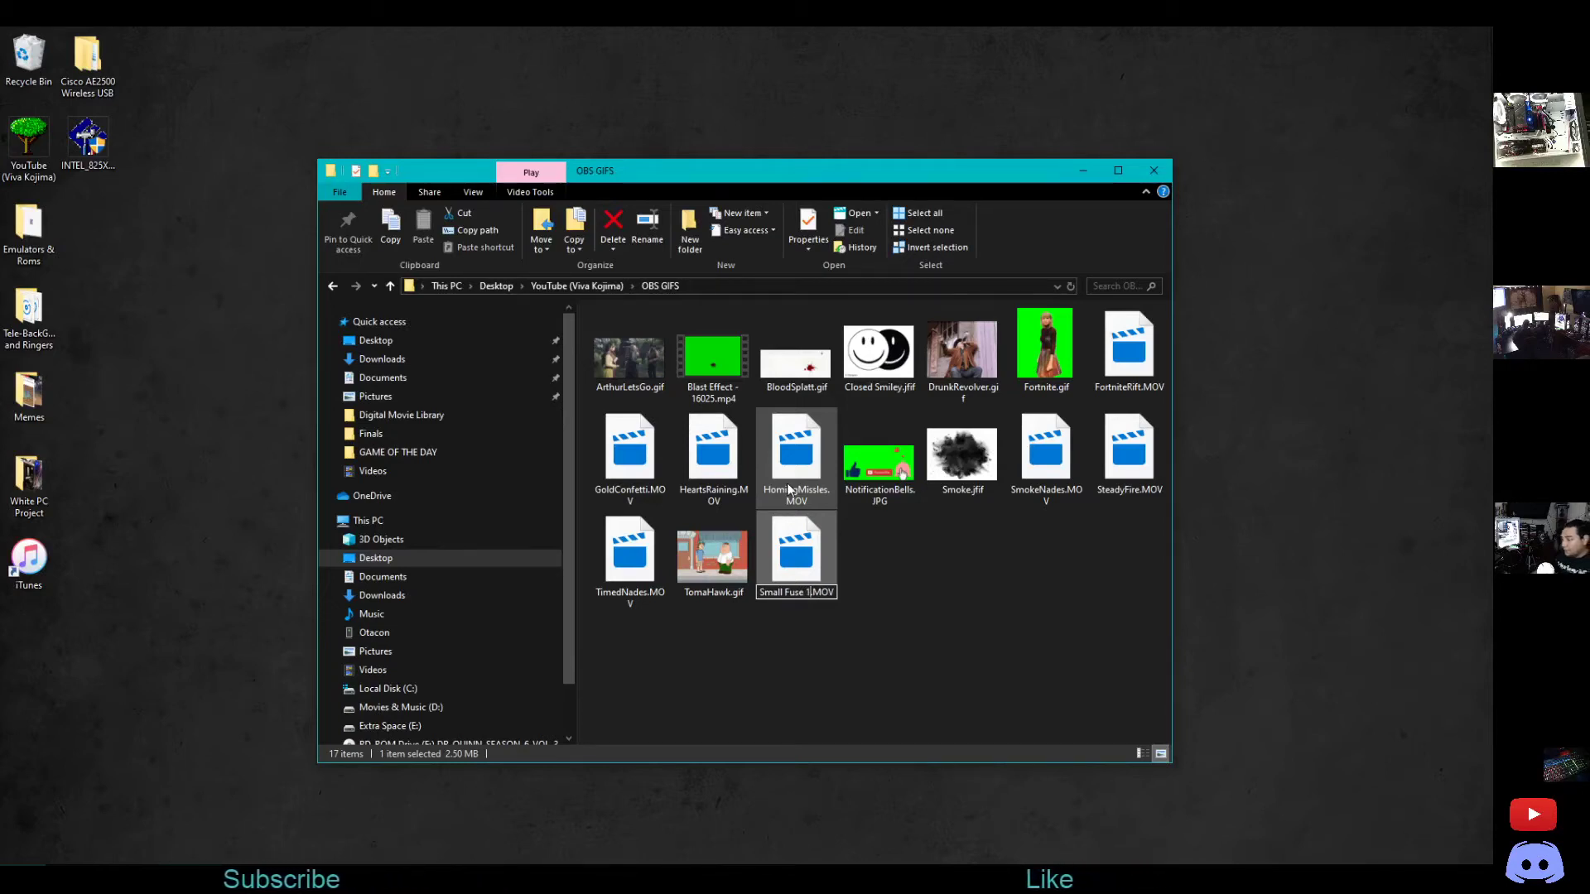
key("Return")
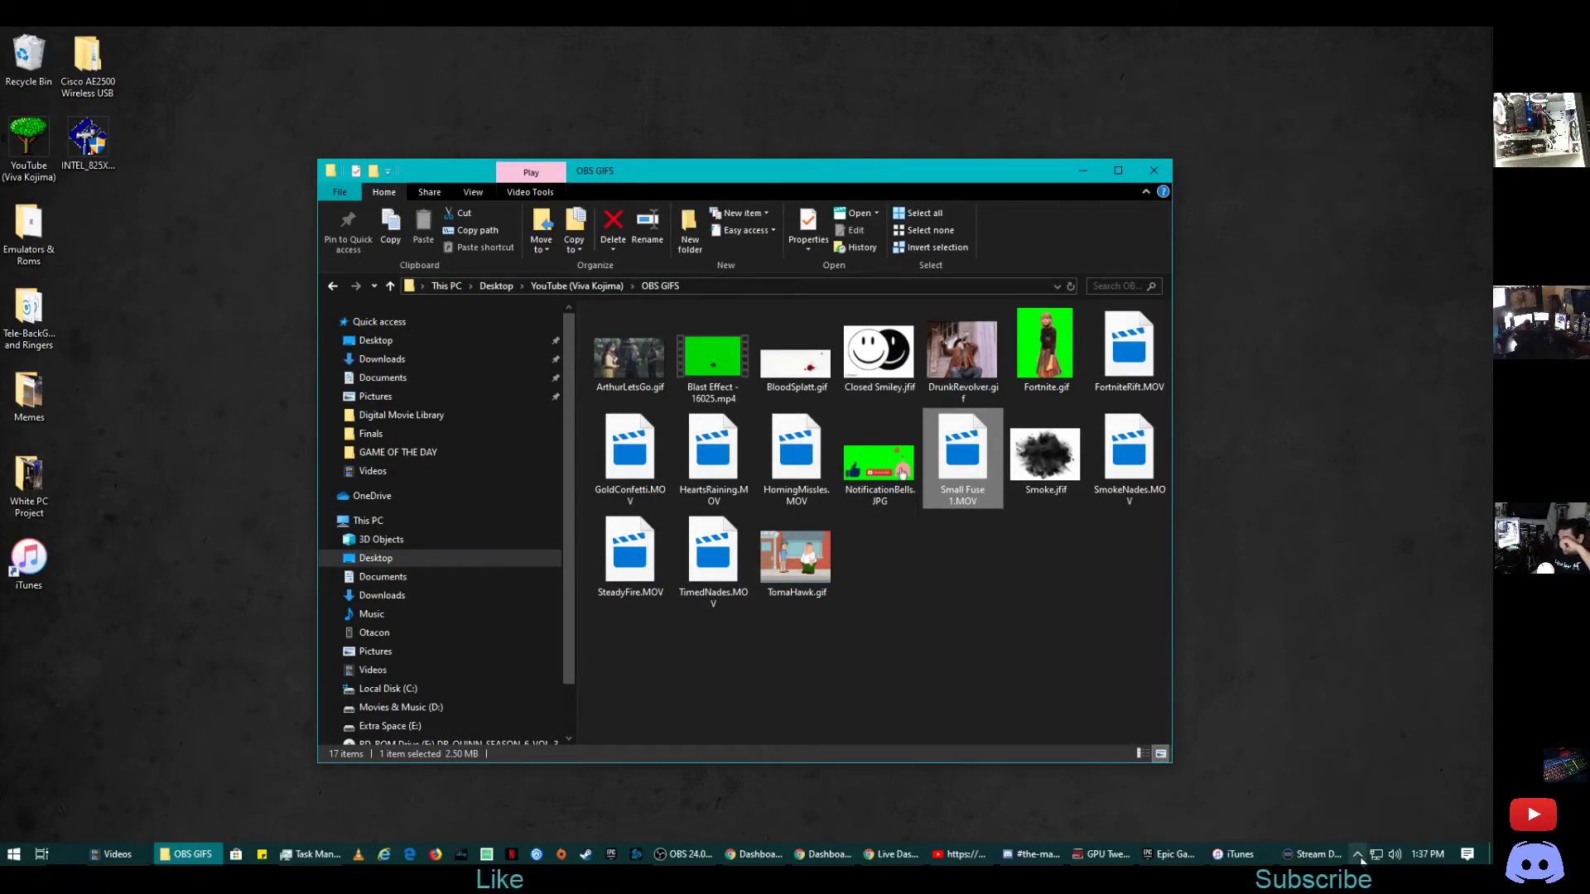
Switch to Stream Deck and open the backpack folder nested inside the Memes backpack folder
left_click(1358, 855)
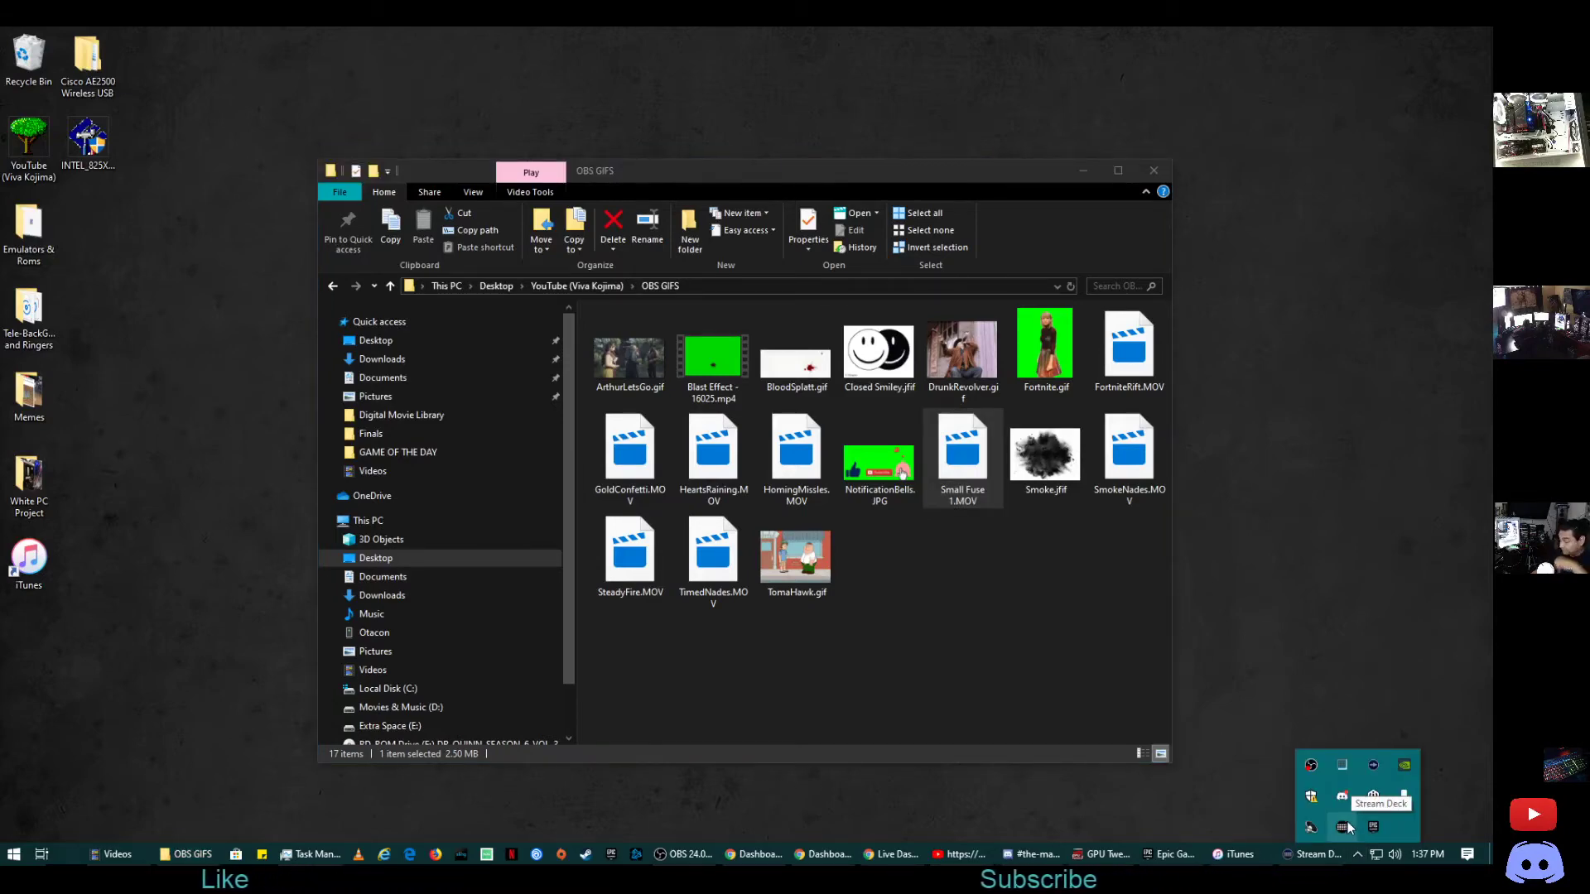
left_click(1347, 826)
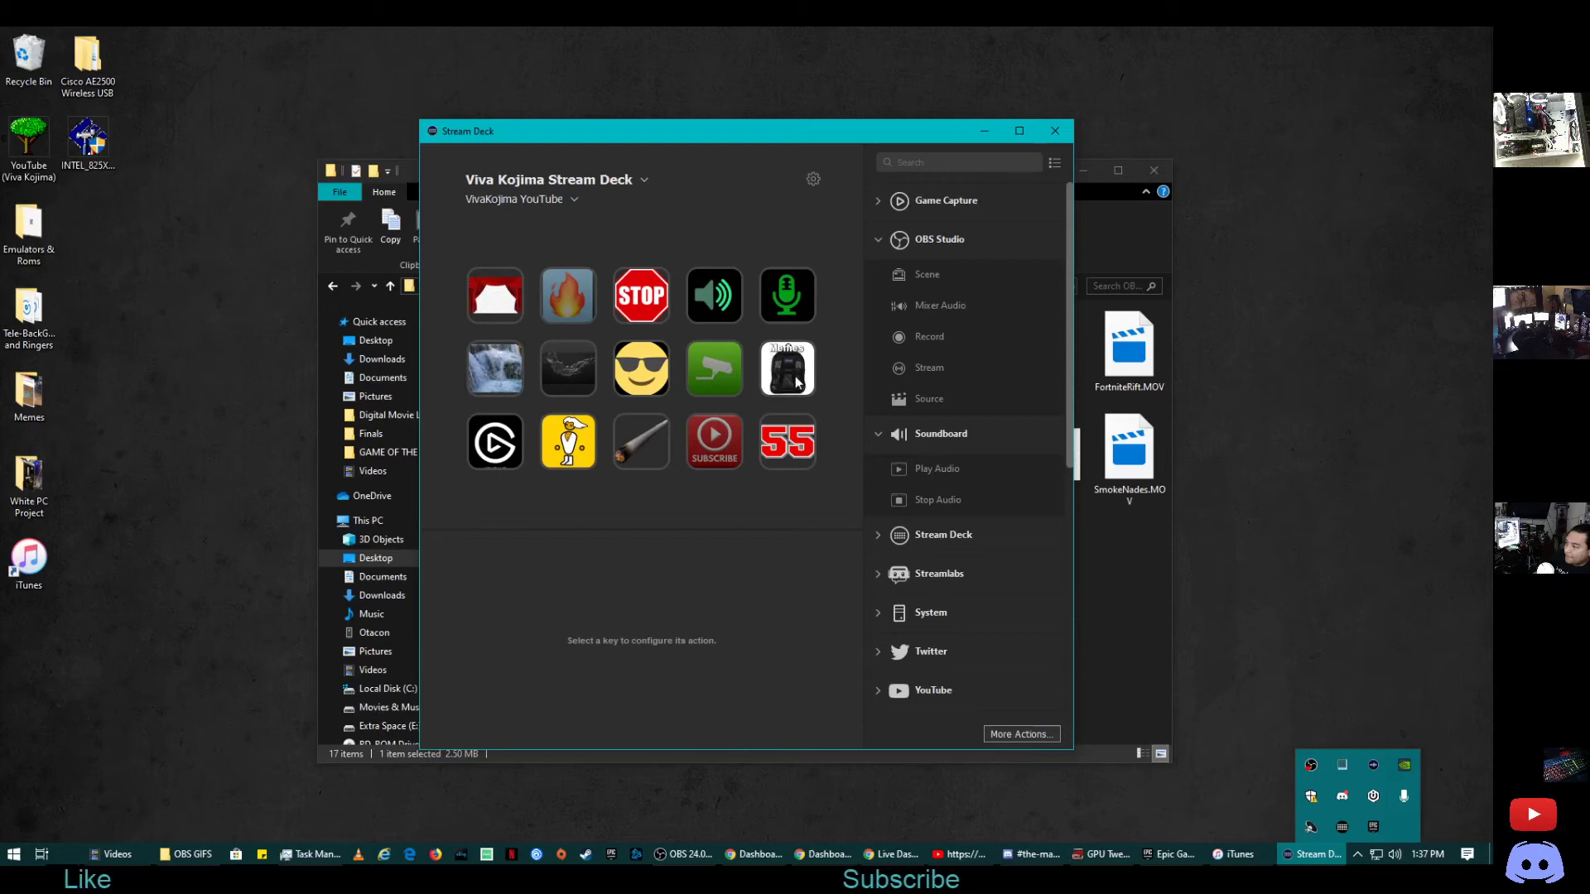
left_click(798, 383)
double_click(797, 379)
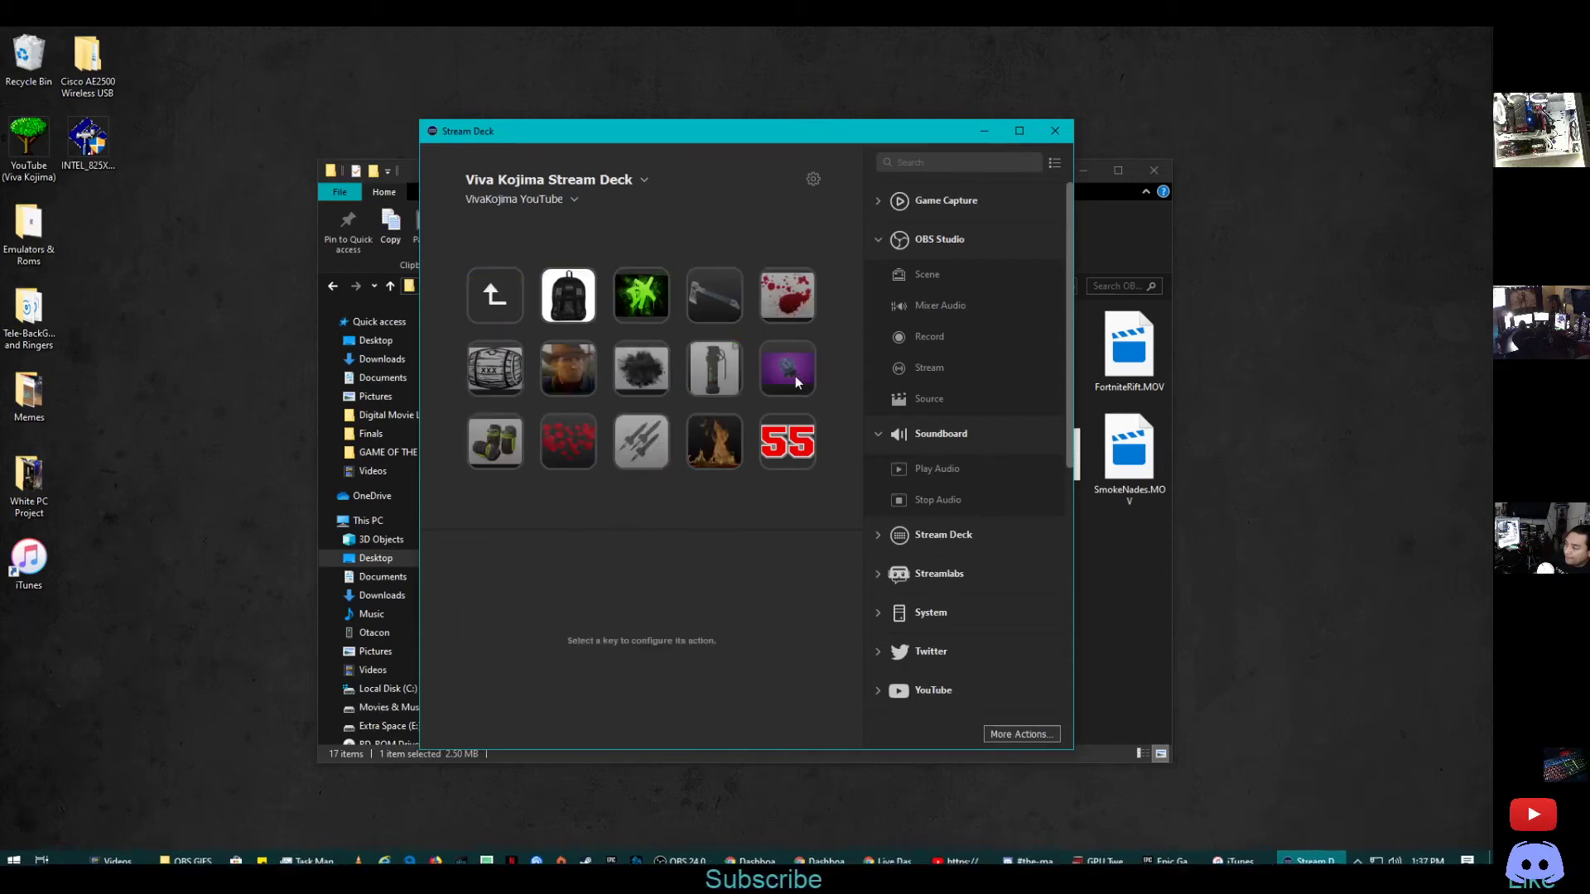
double_click(586, 307)
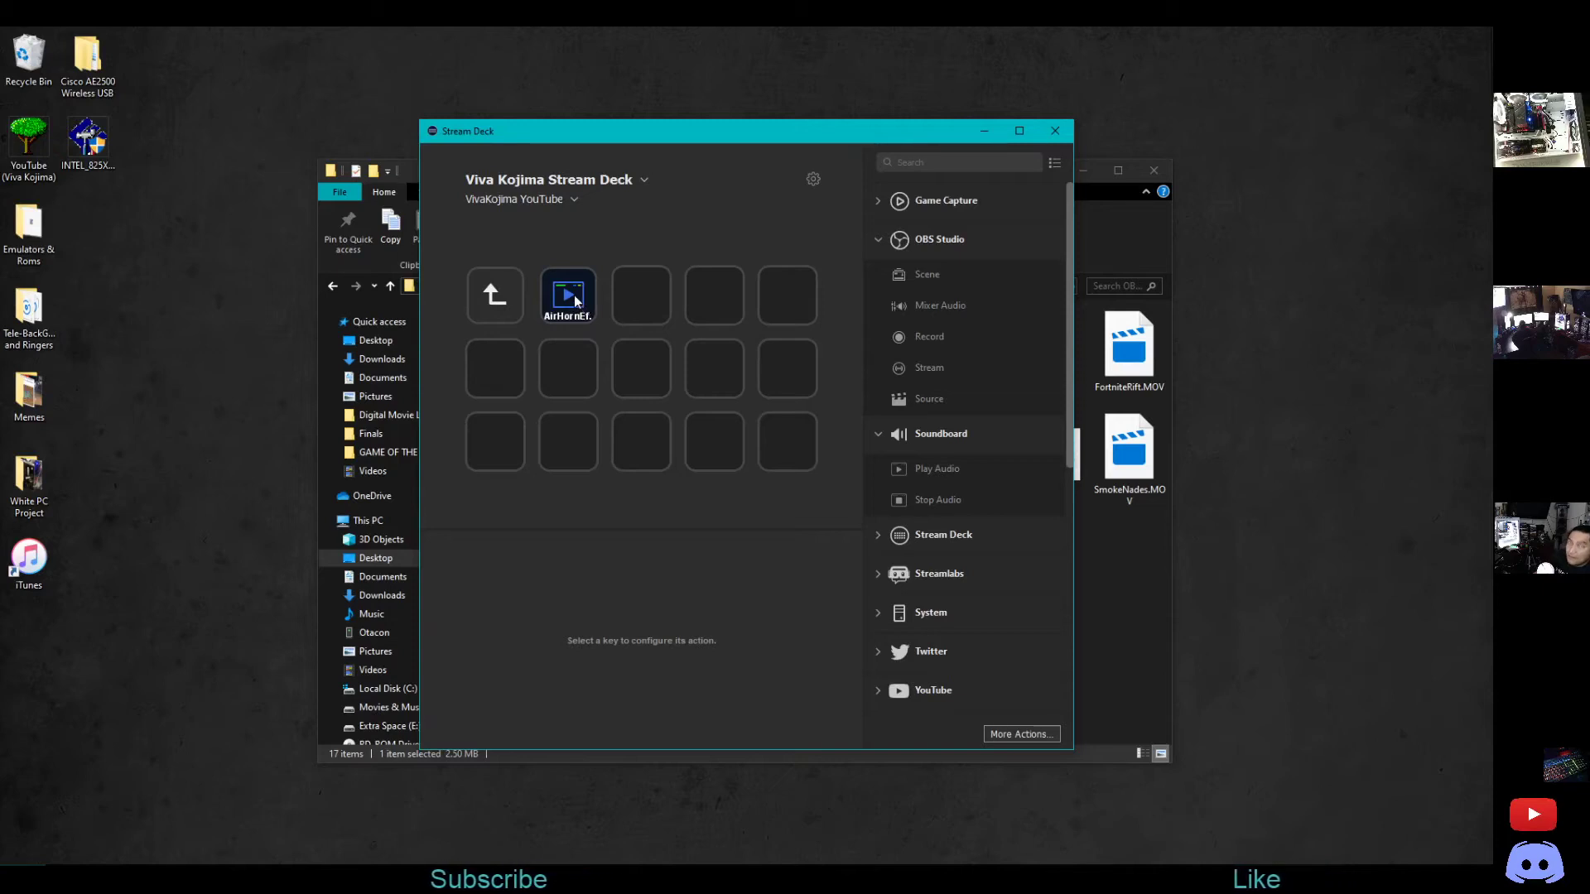
Examine the AirHornEf. key's audio settings, available key commands and icon options
left_click(569, 297)
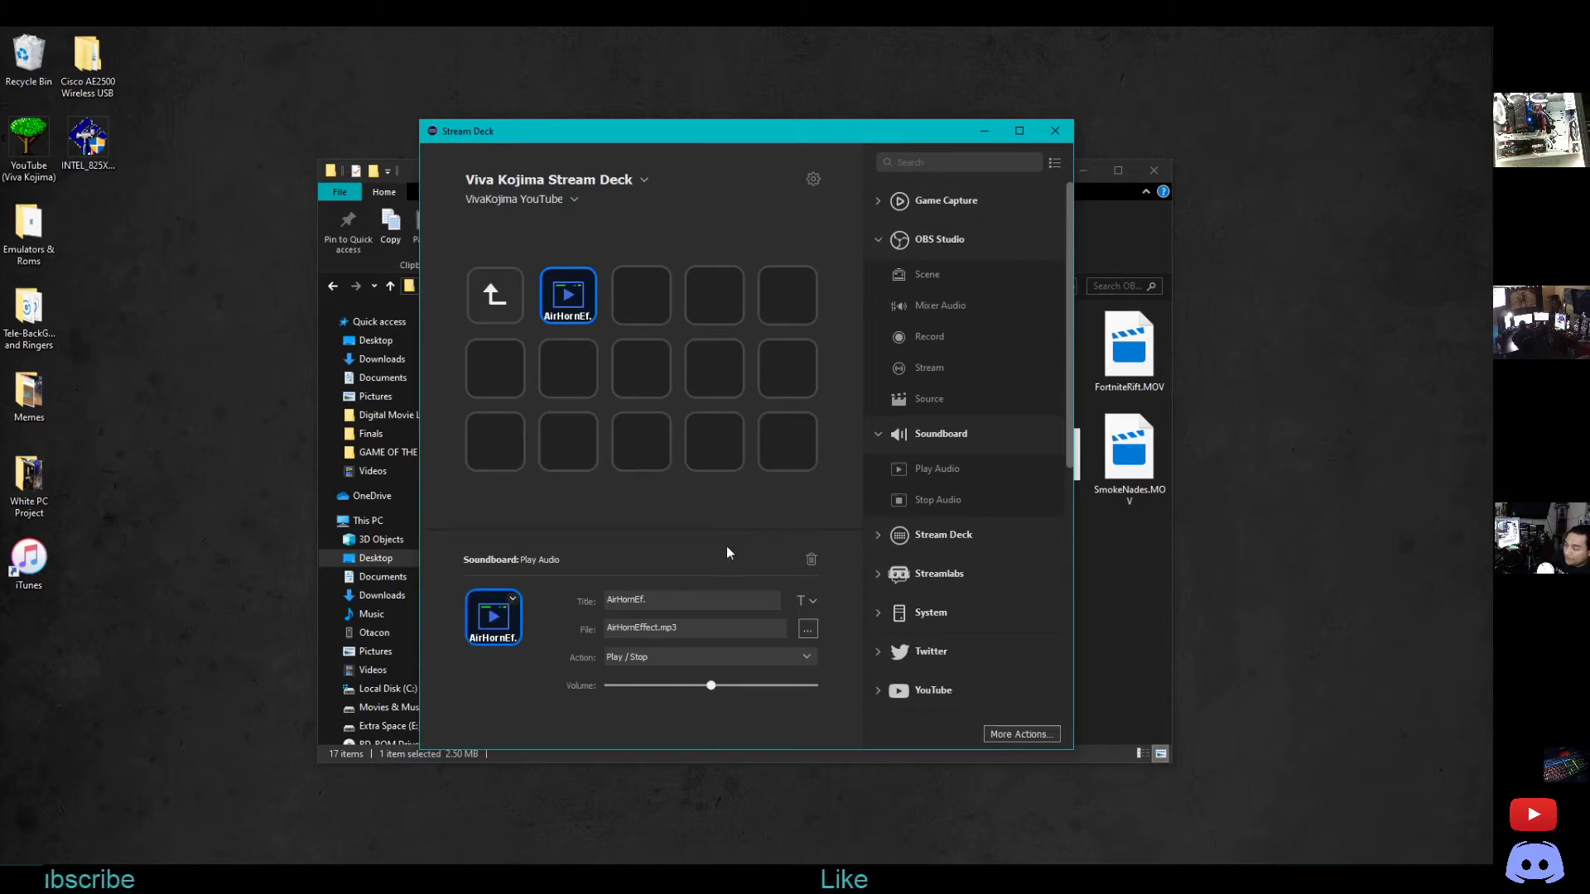
right_click(581, 296)
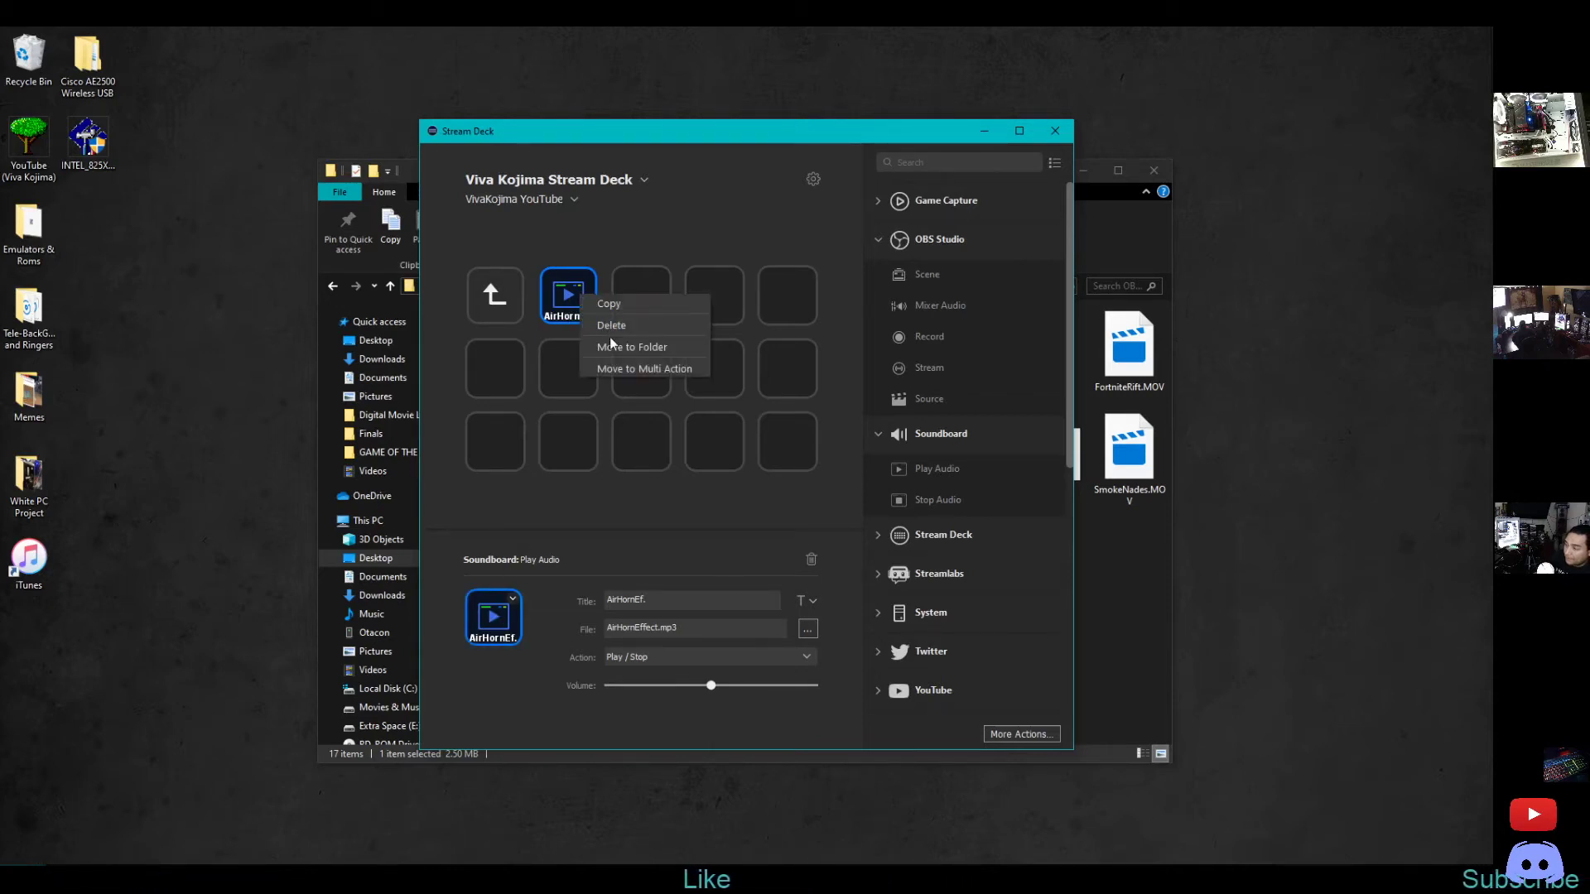
left_click(571, 291)
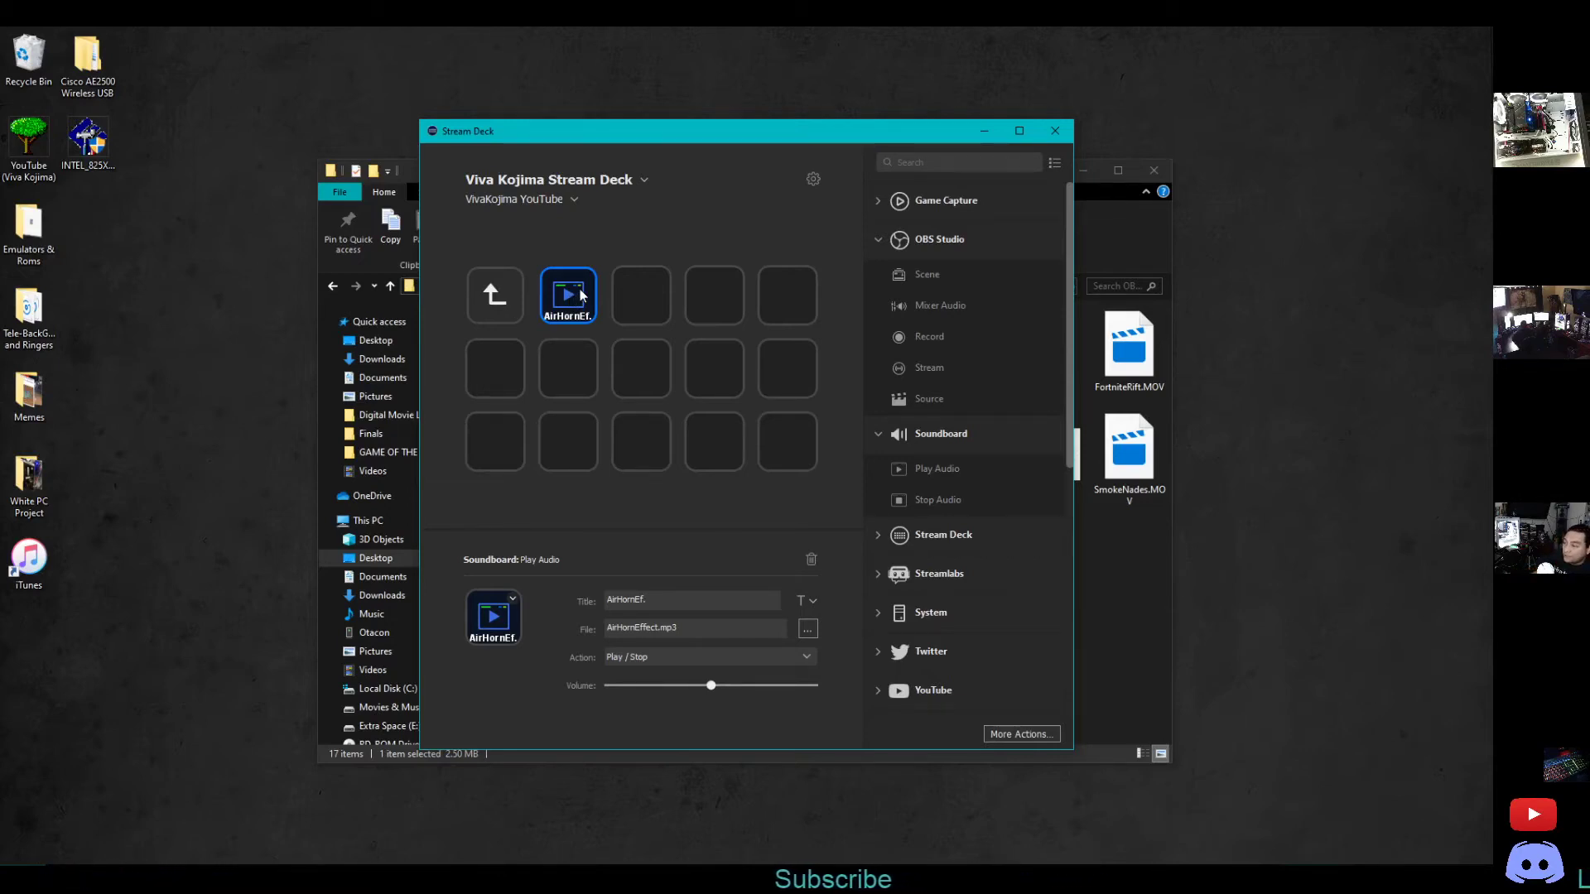
right_click(579, 294)
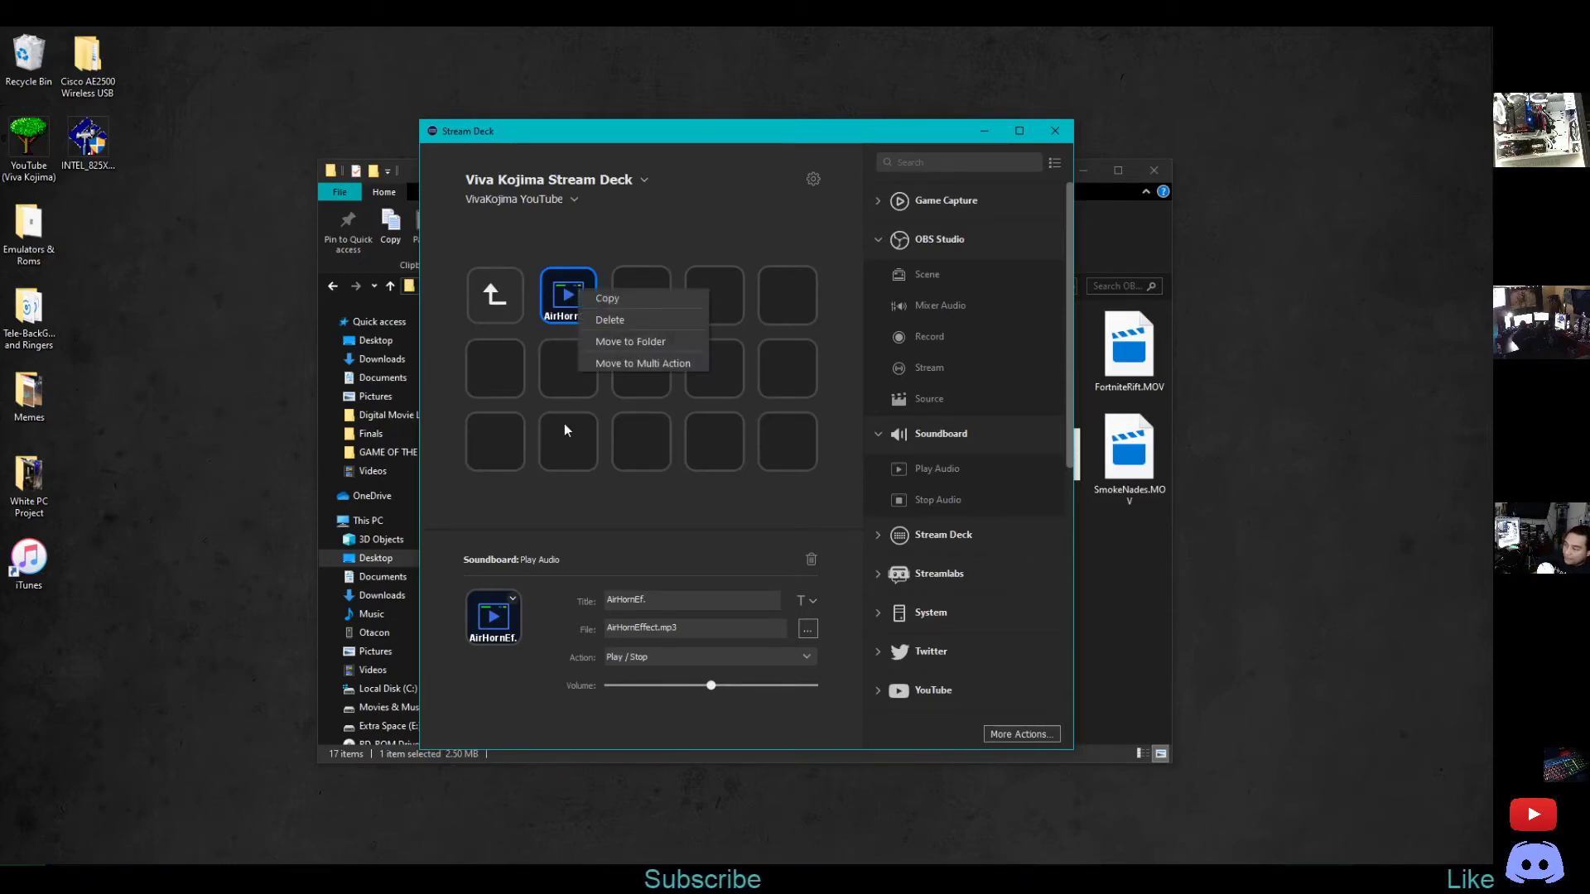
left_click(510, 558)
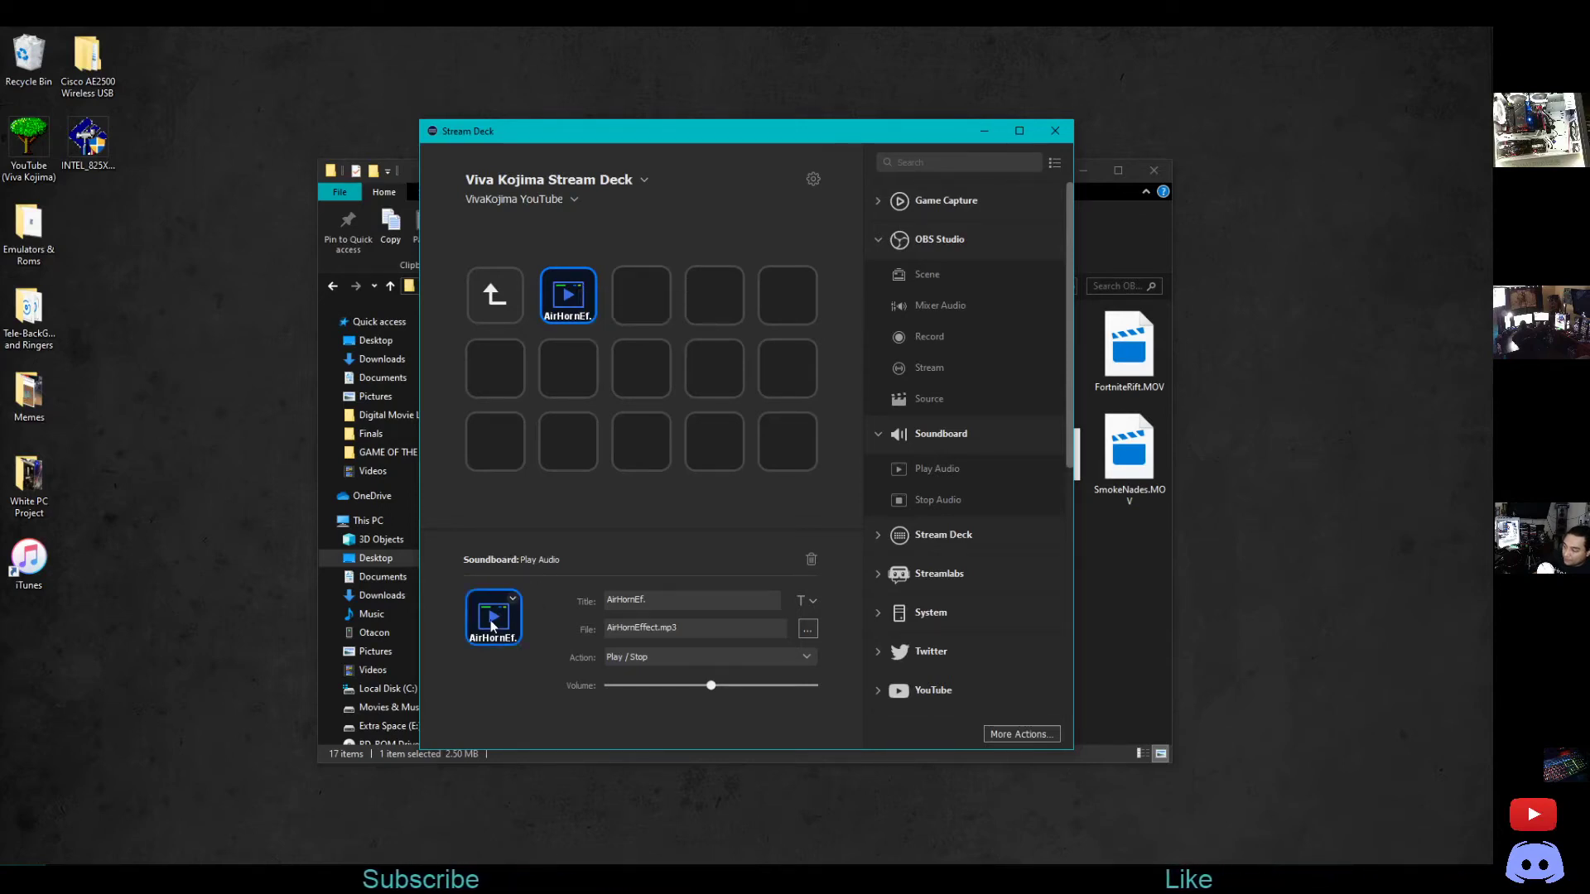
left_click(513, 603)
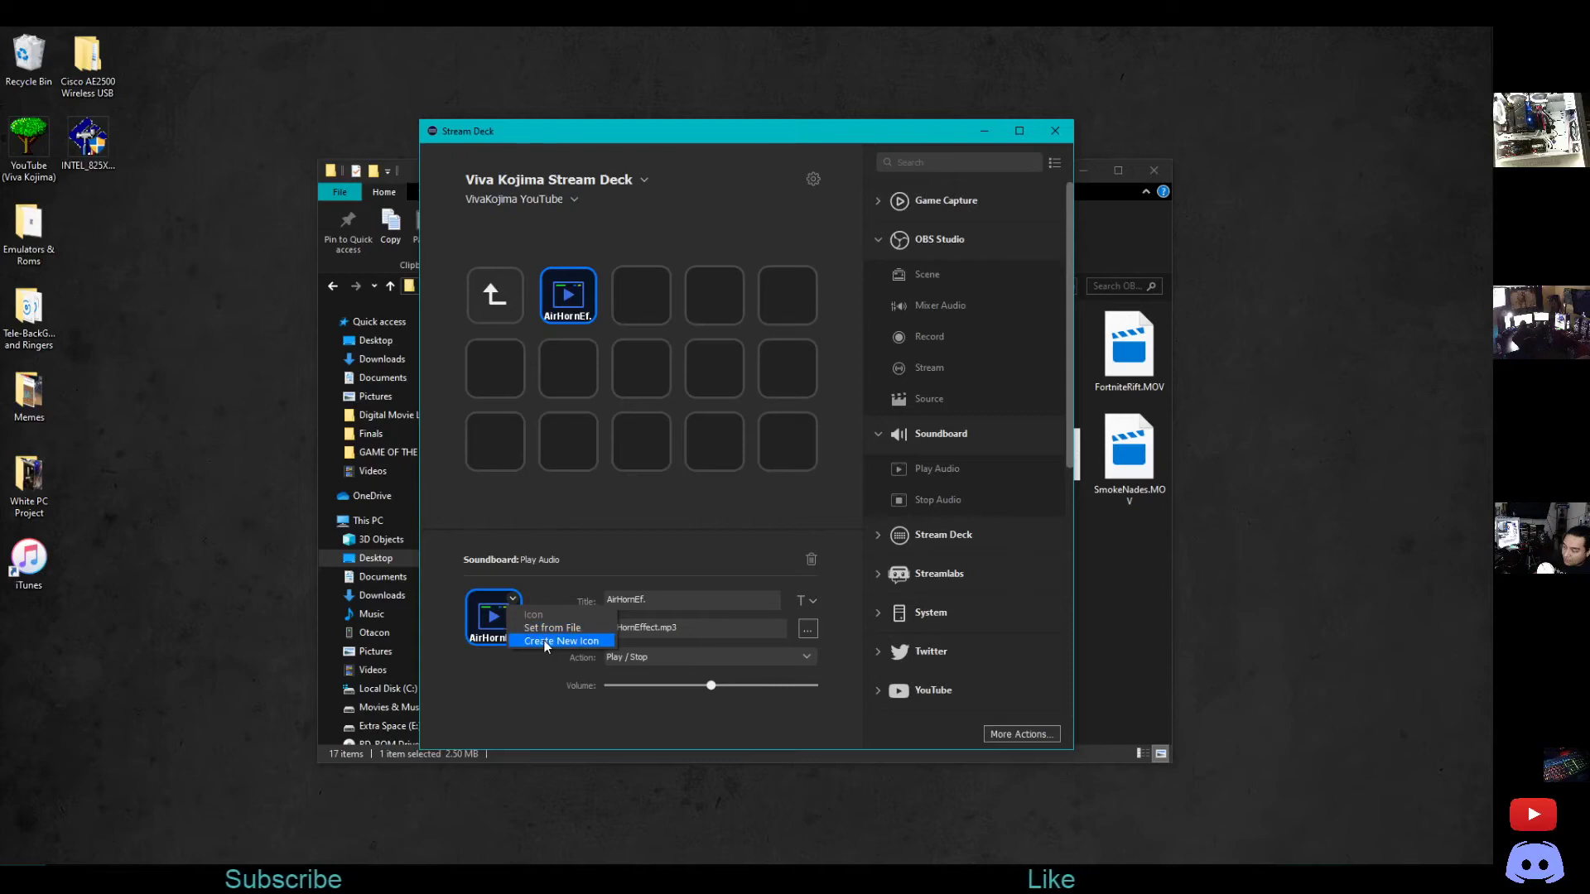
left_click(546, 629)
left_click(638, 293)
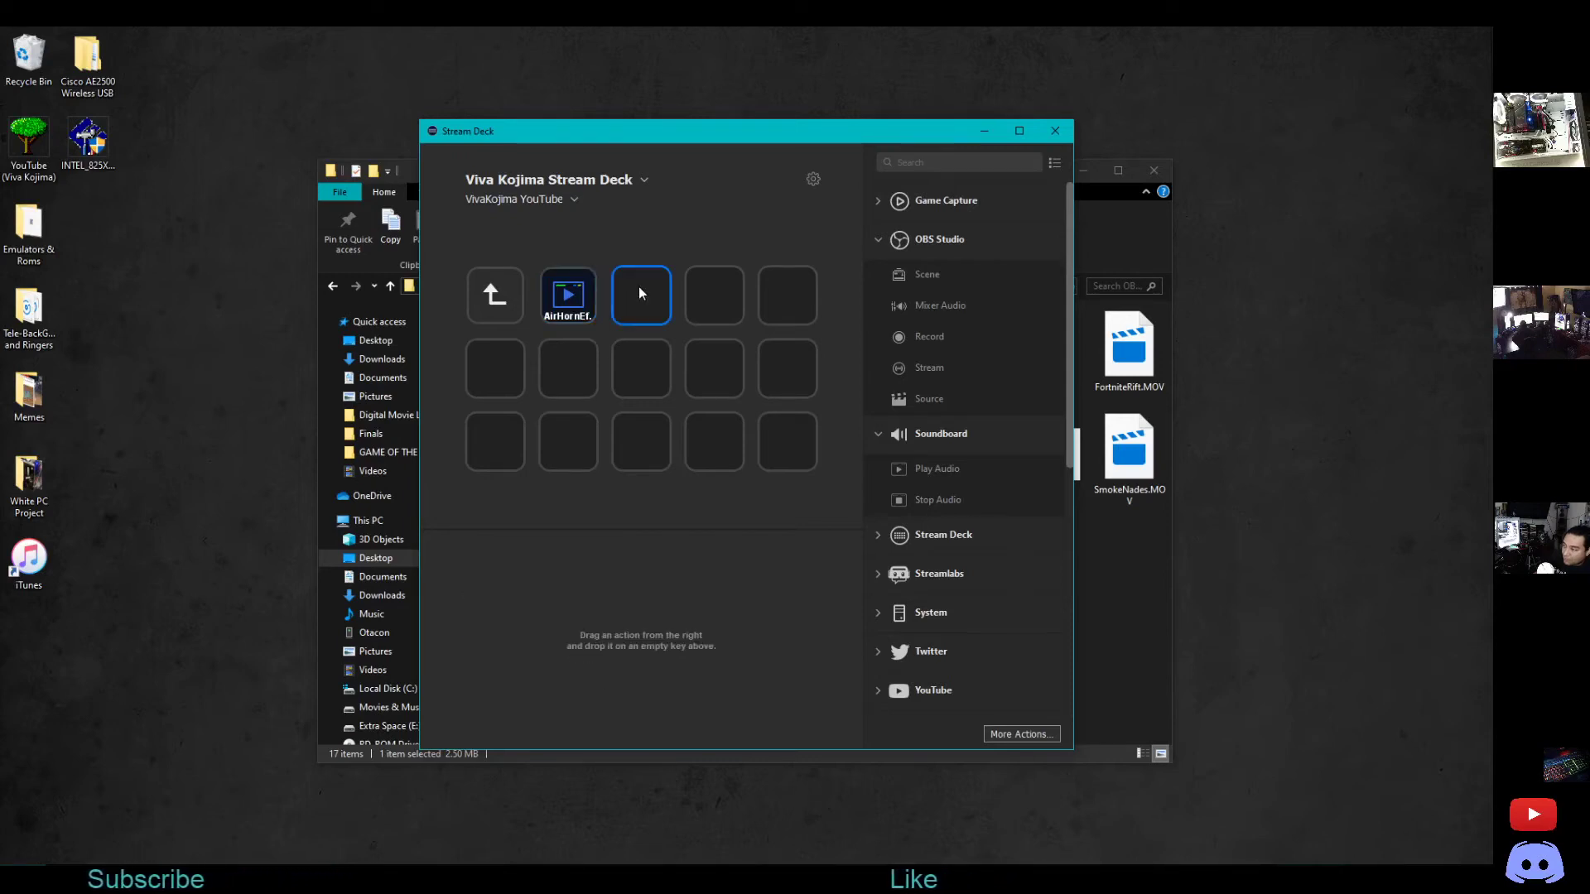
left_click(494, 453)
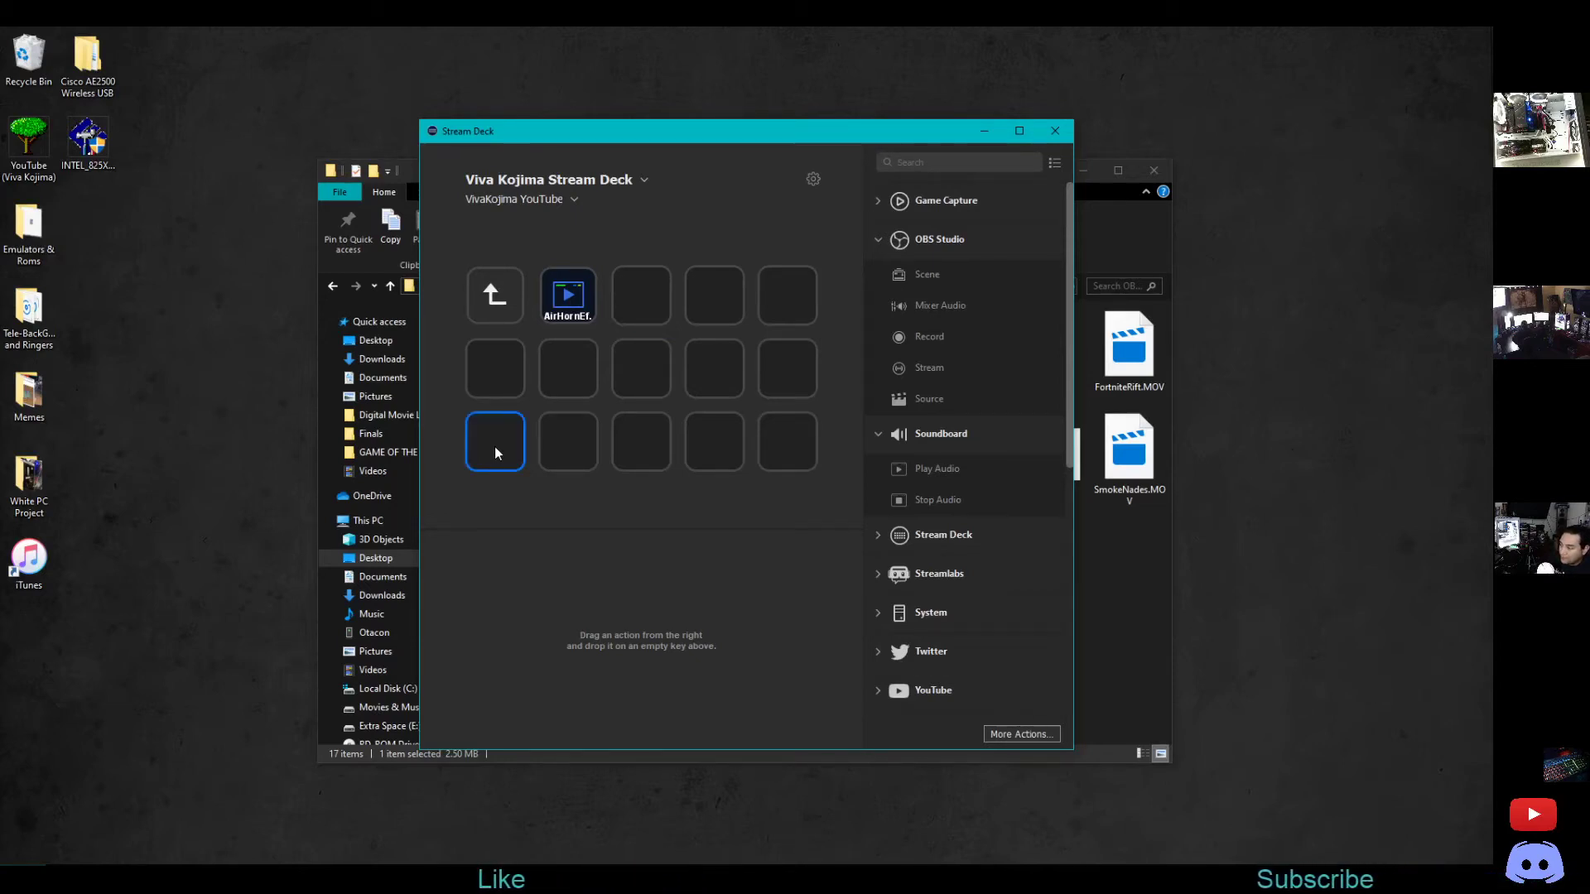
right_click(497, 452)
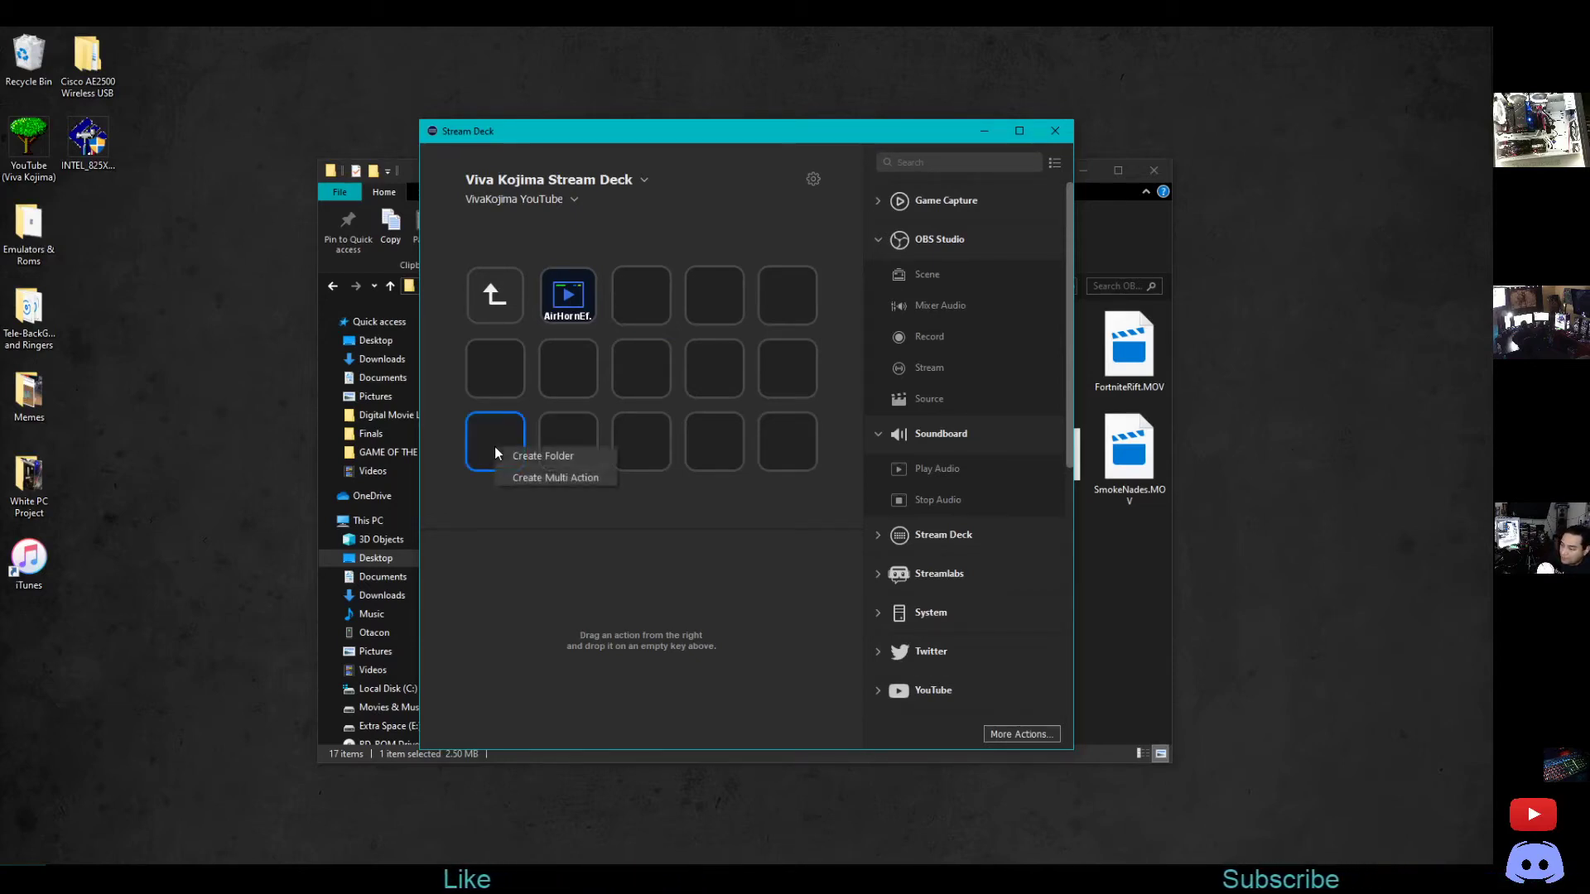
left_click(545, 479)
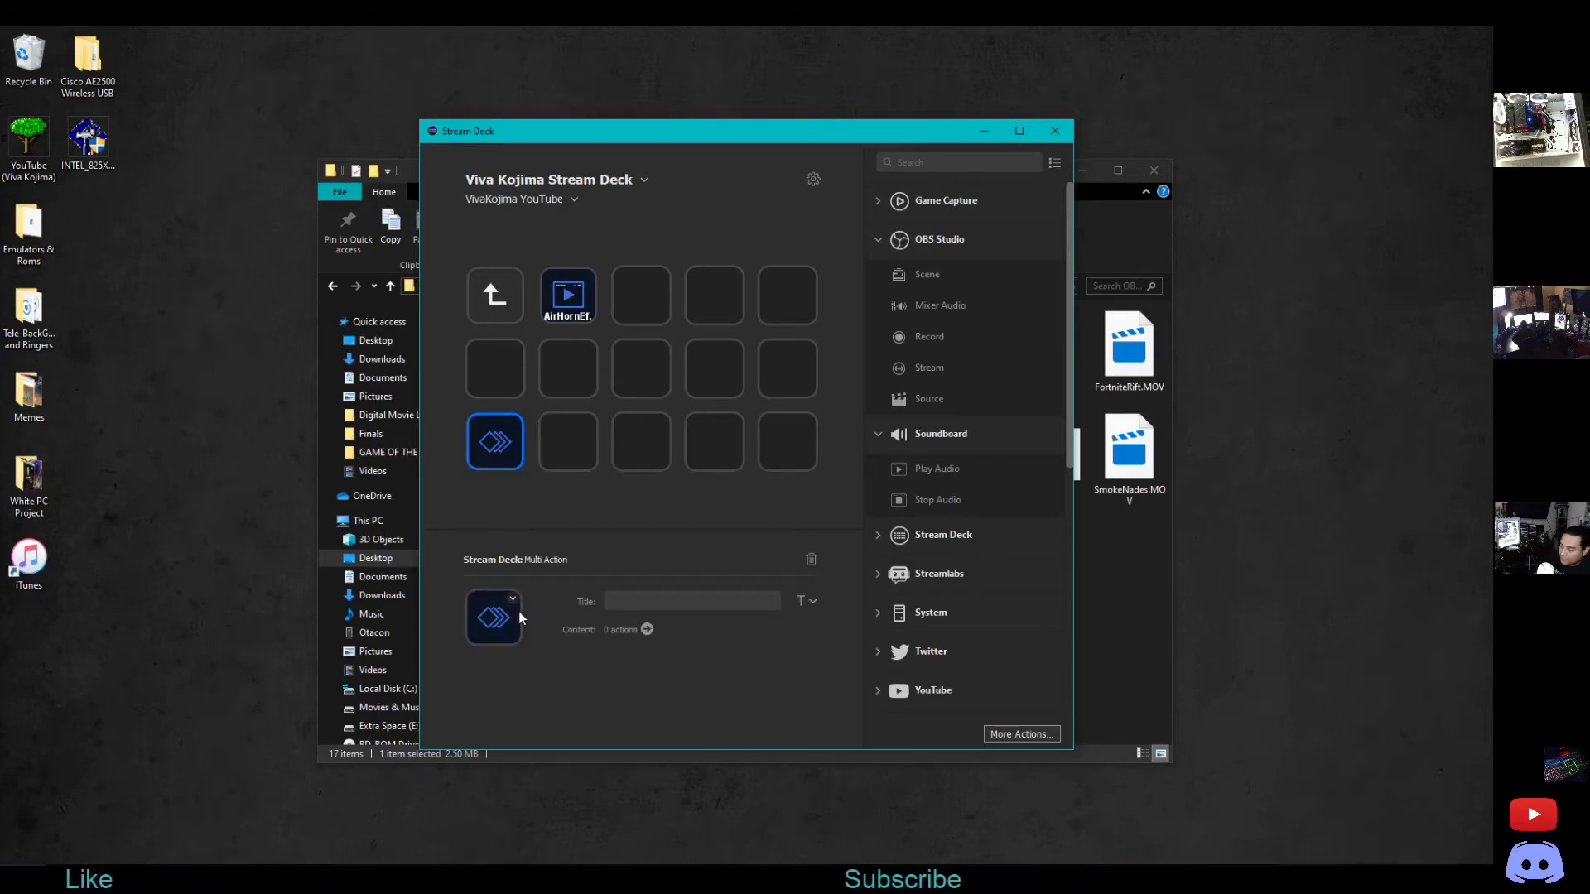
left_click(512, 597)
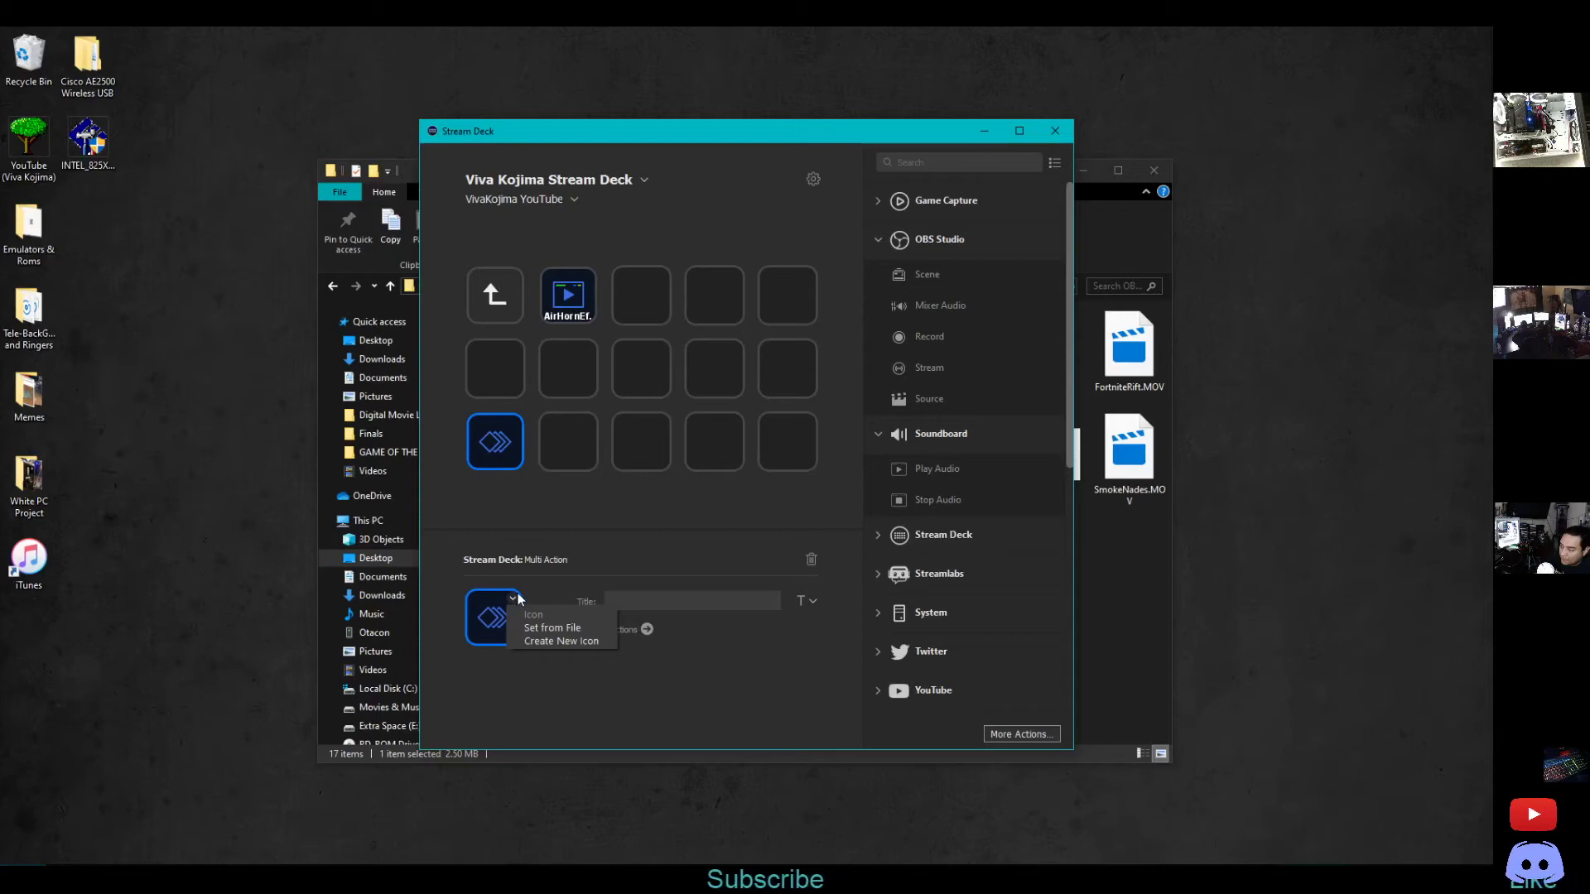
left_click(575, 557)
double_click(495, 441)
right_click(508, 440)
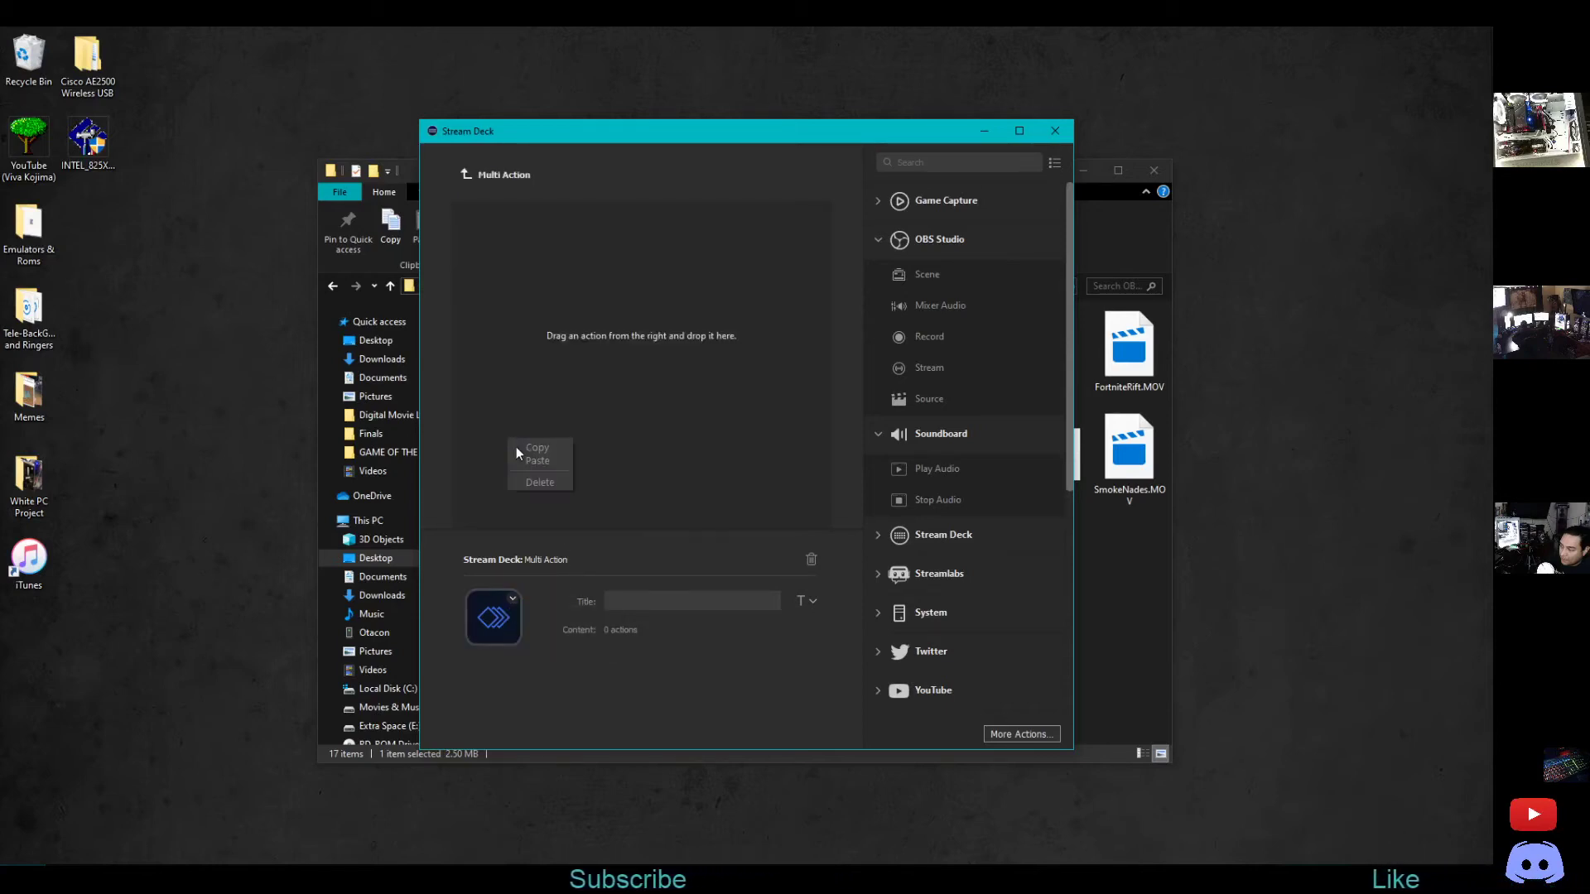
left_click(578, 565)
left_click(466, 175)
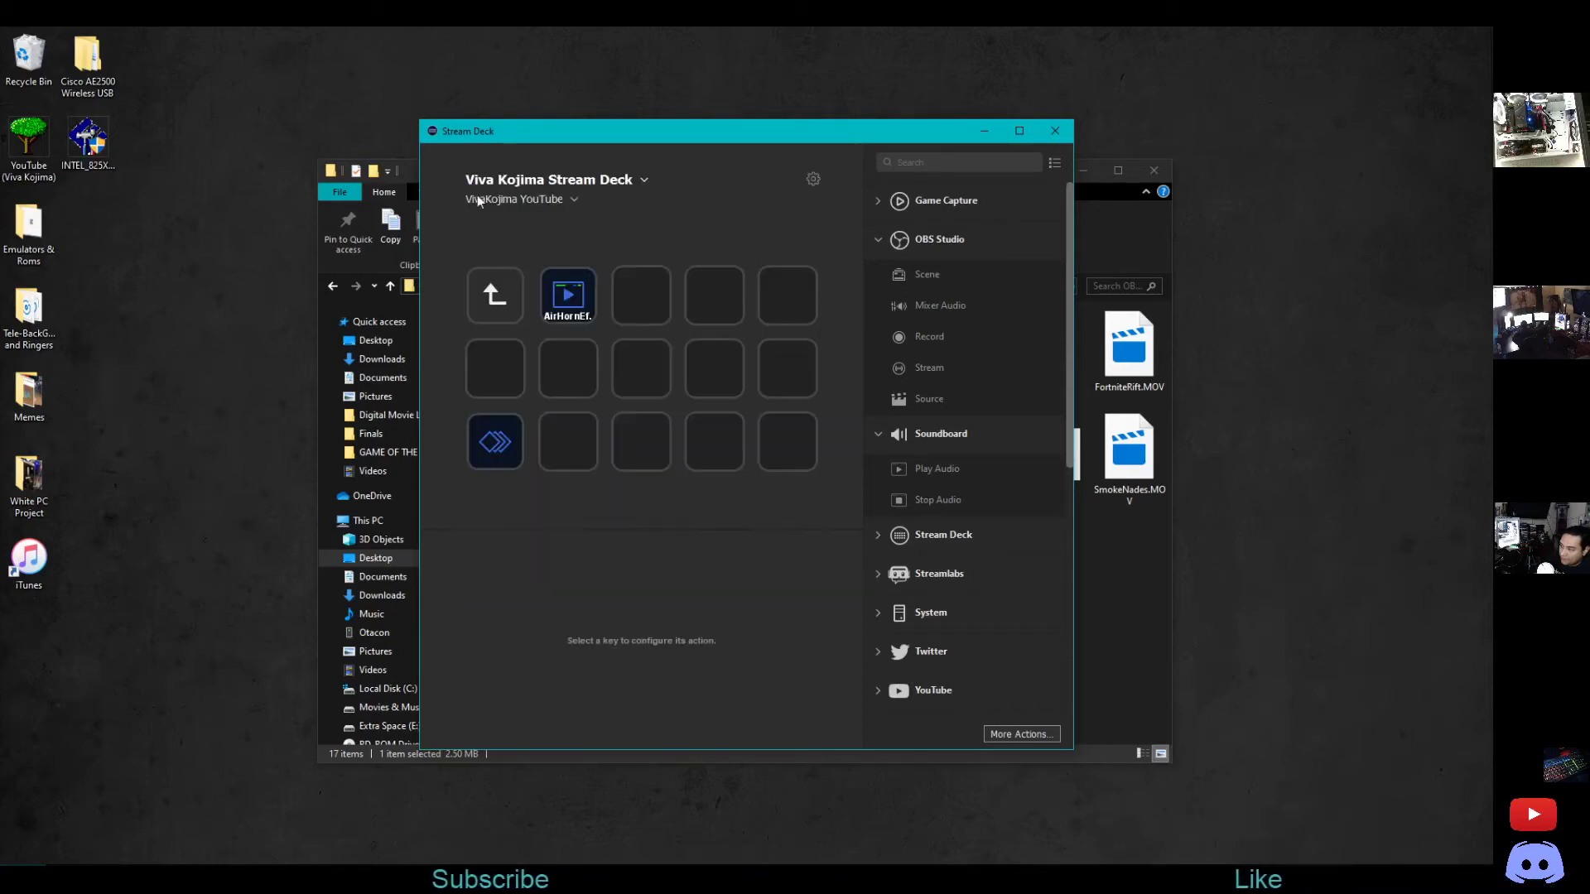
left_click(492, 445)
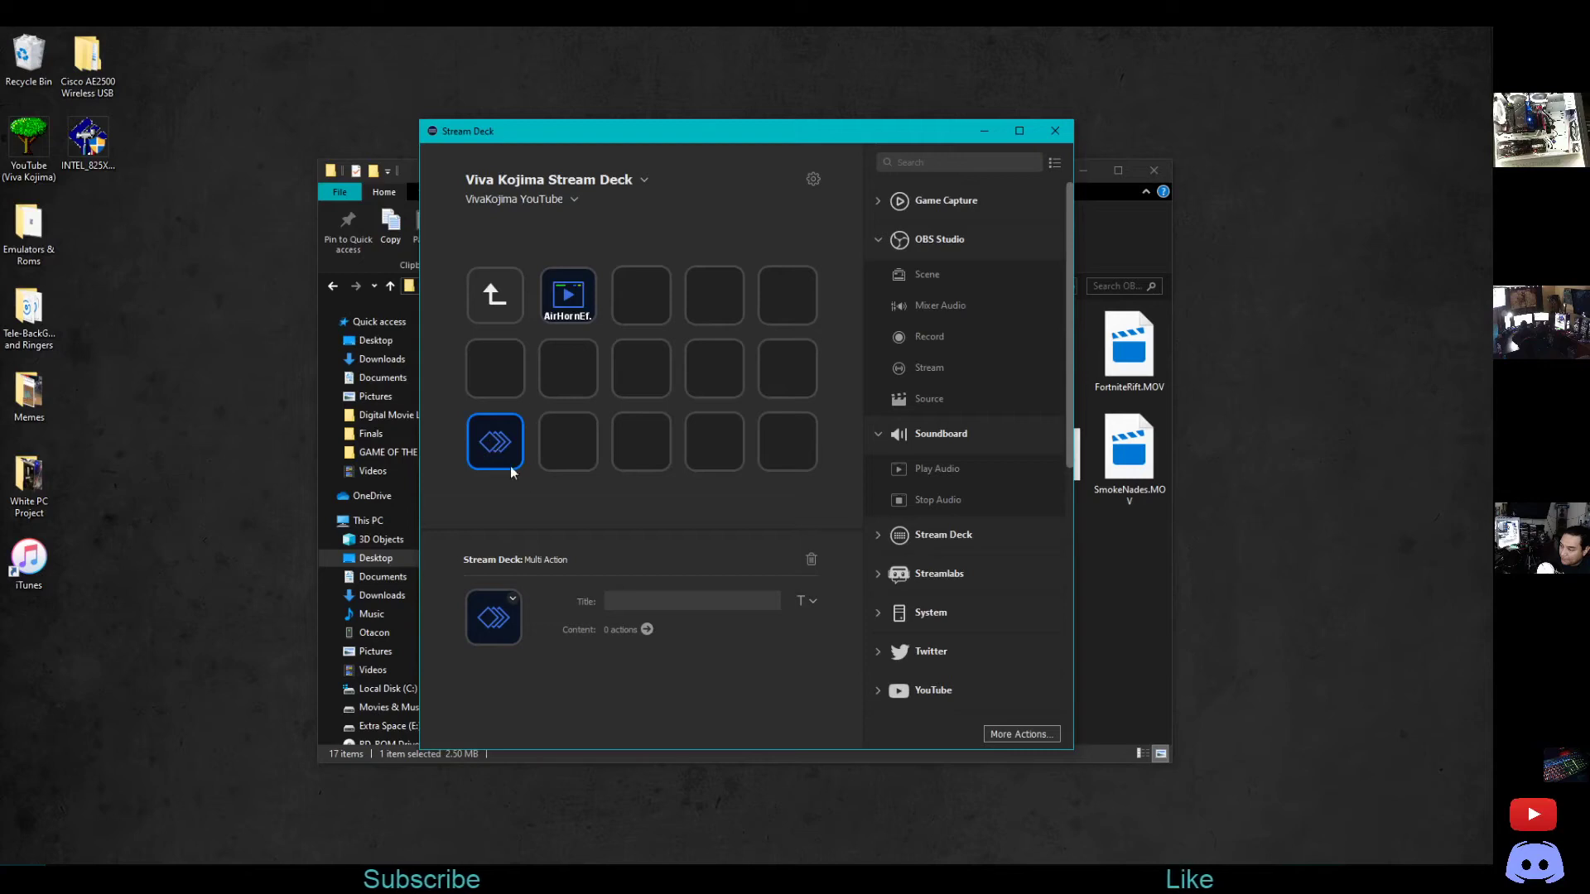
left_click(811, 559)
left_click(789, 487)
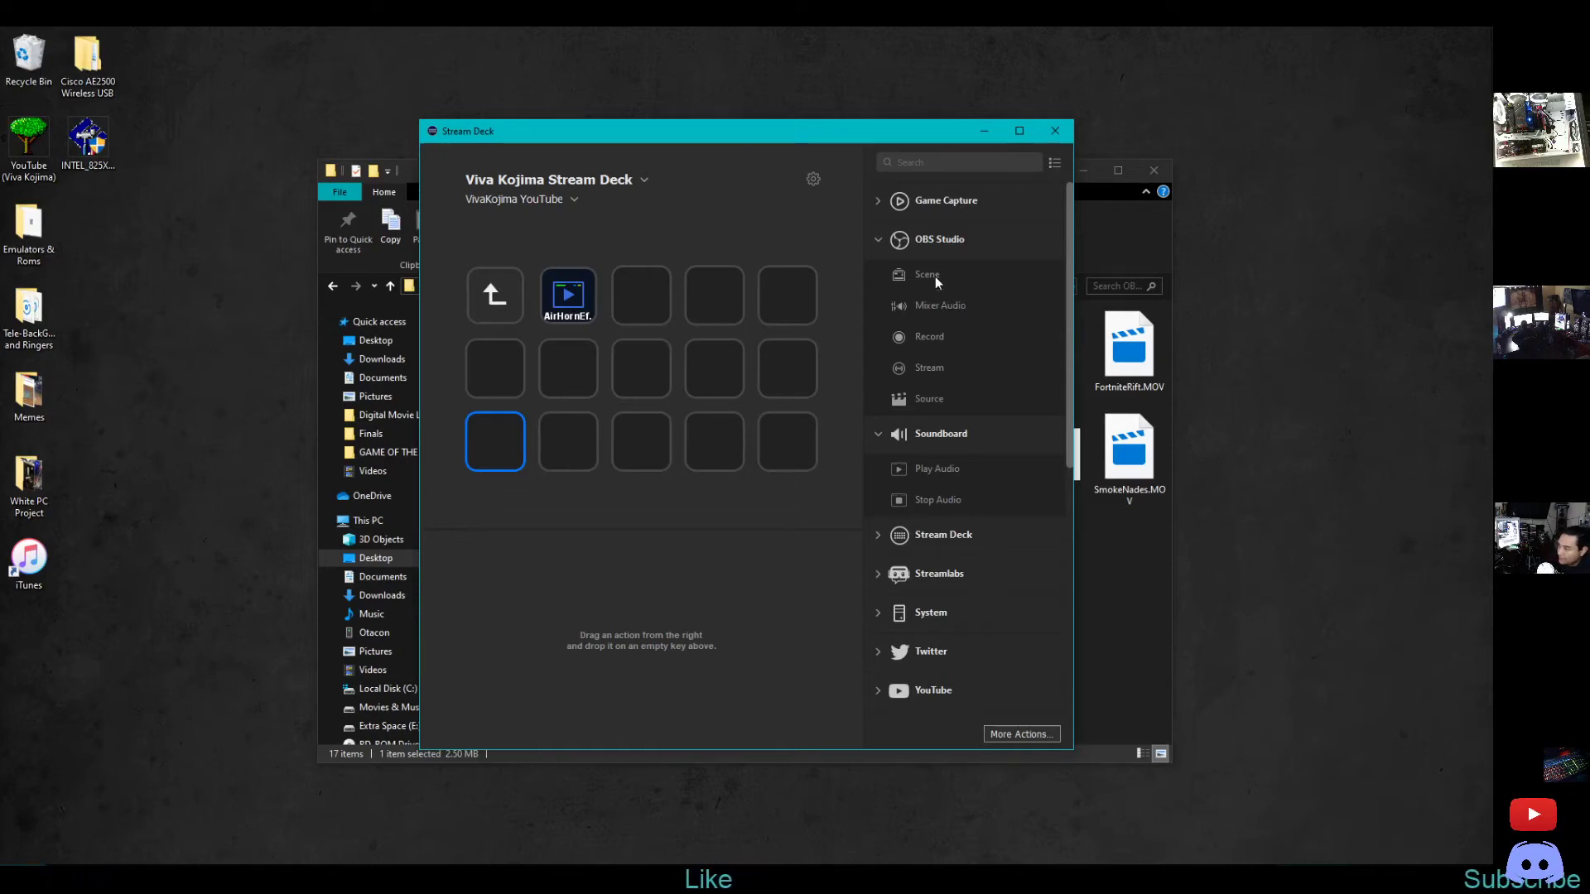
Assign an OBS Studio Scene action to the first key in the bottom row of the key grid
left_click_drag(935, 277, 499, 441)
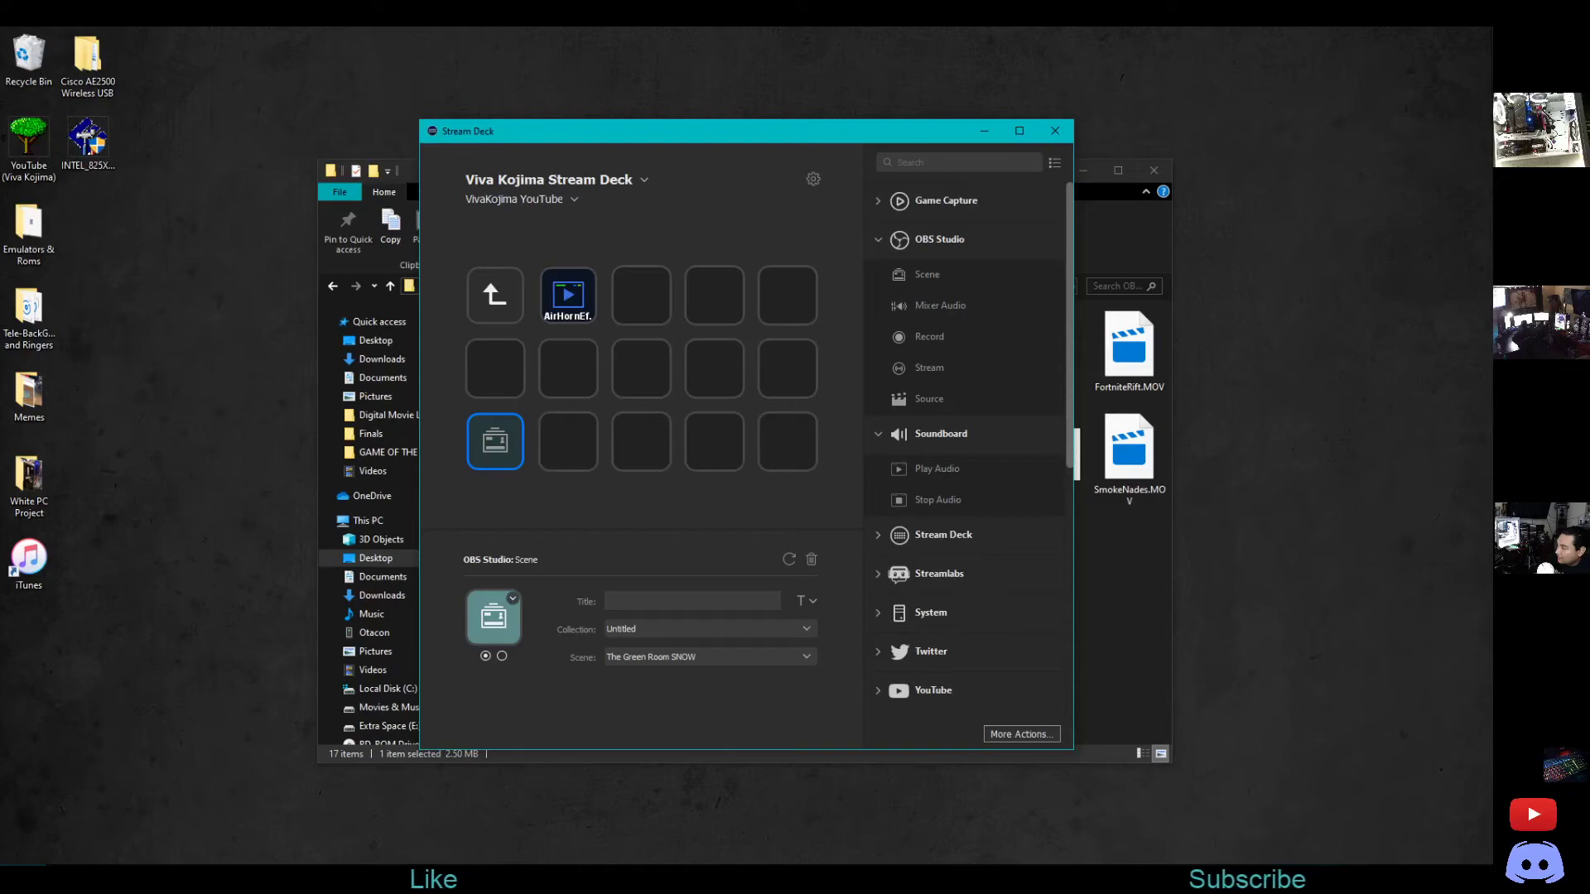
left_click_drag(1491, 127, 853, 127)
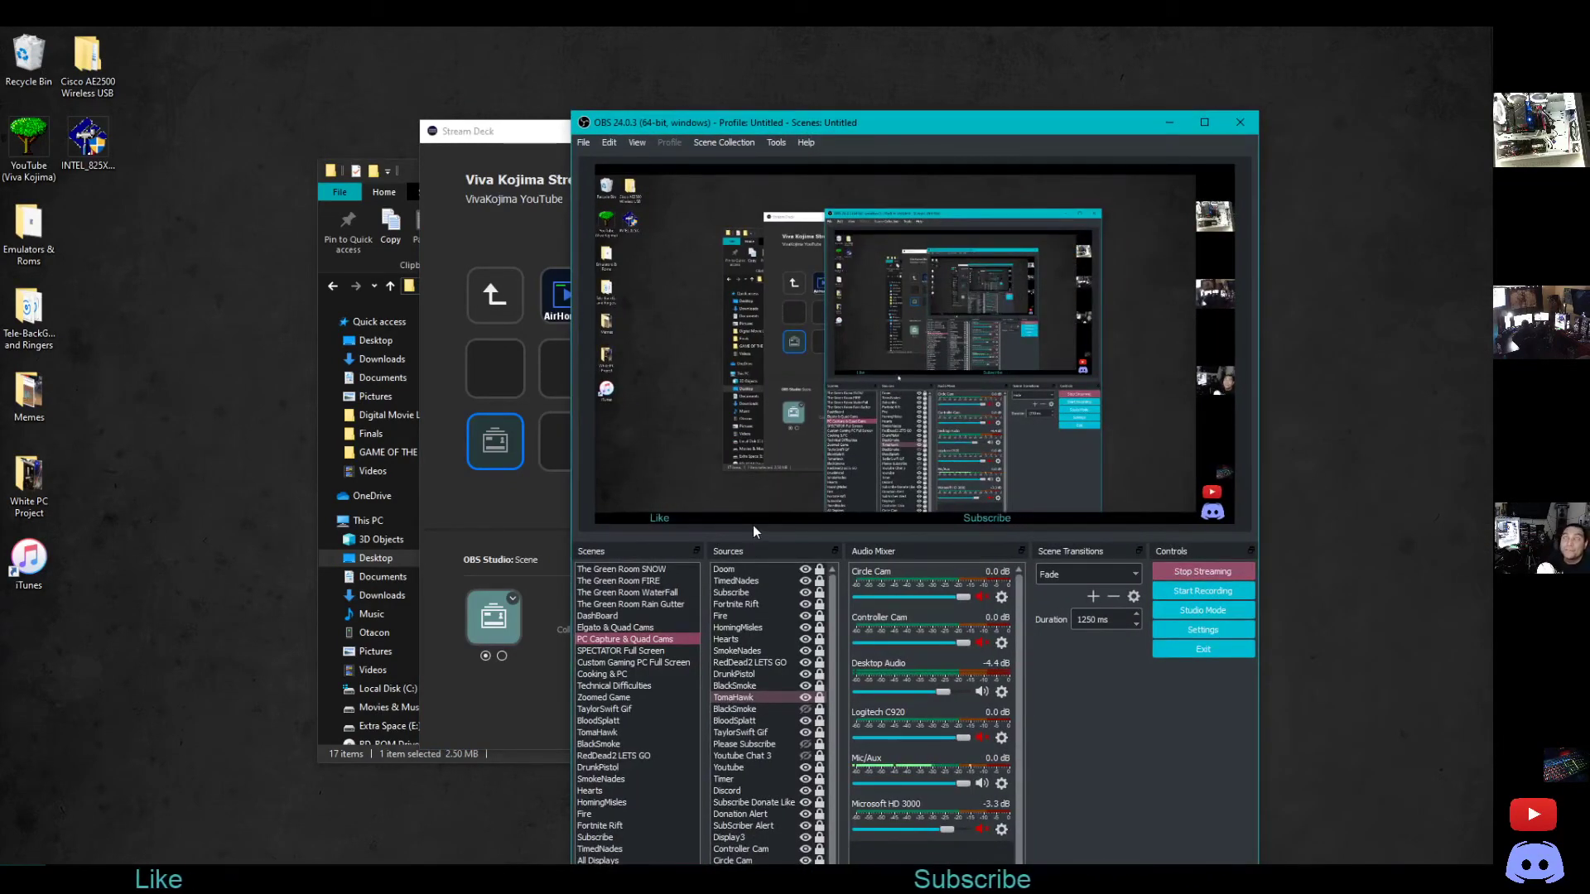
left_click_drag(807, 121, 1486, 33)
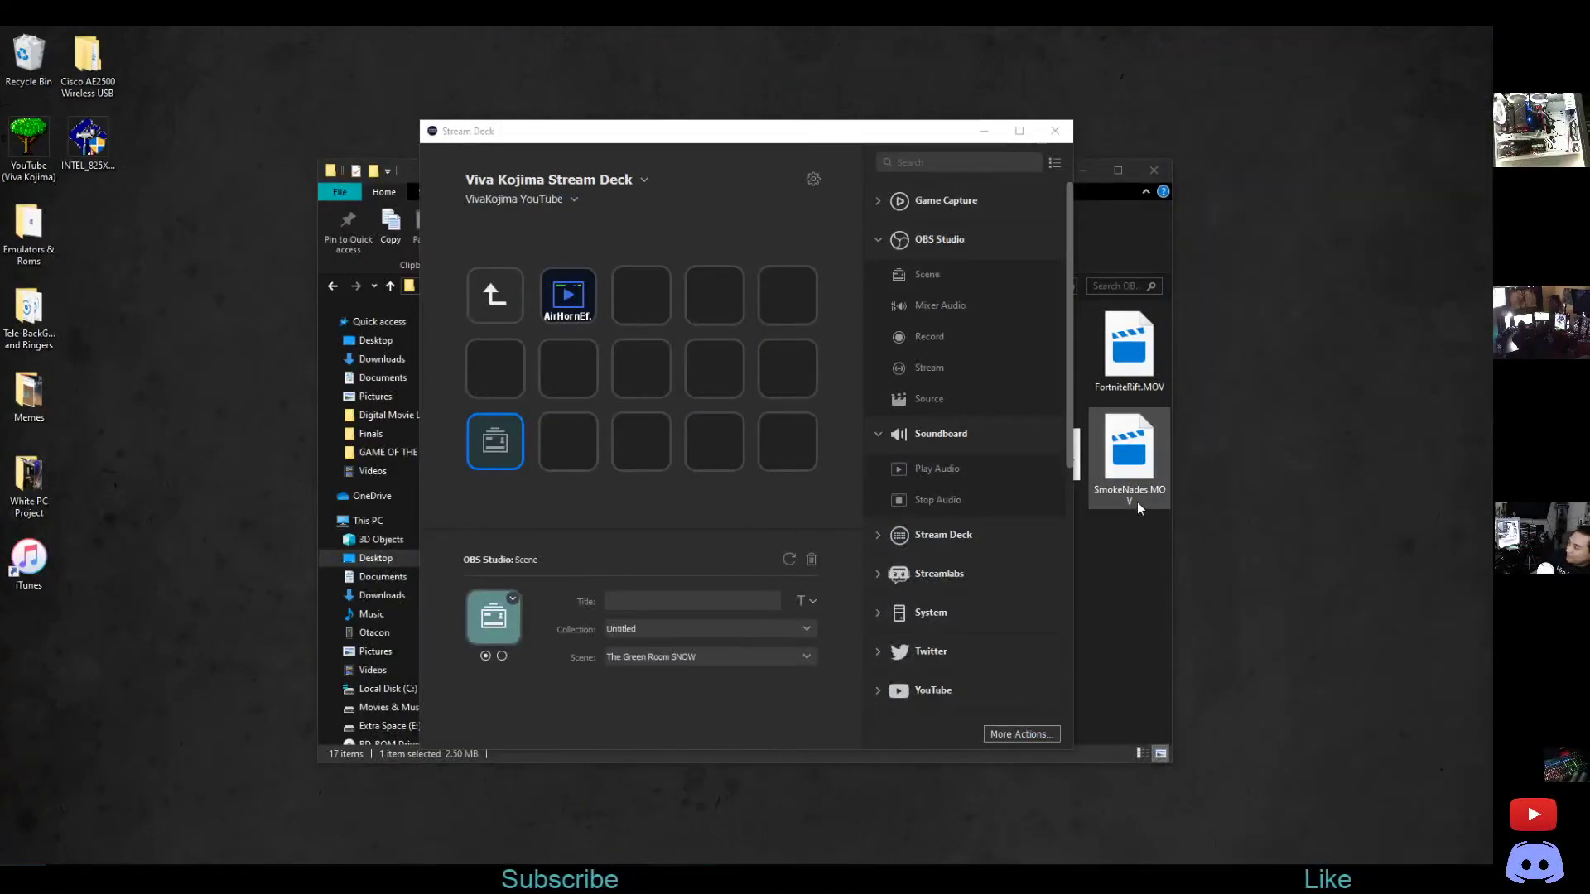
left_click(1140, 542)
left_click(1141, 541)
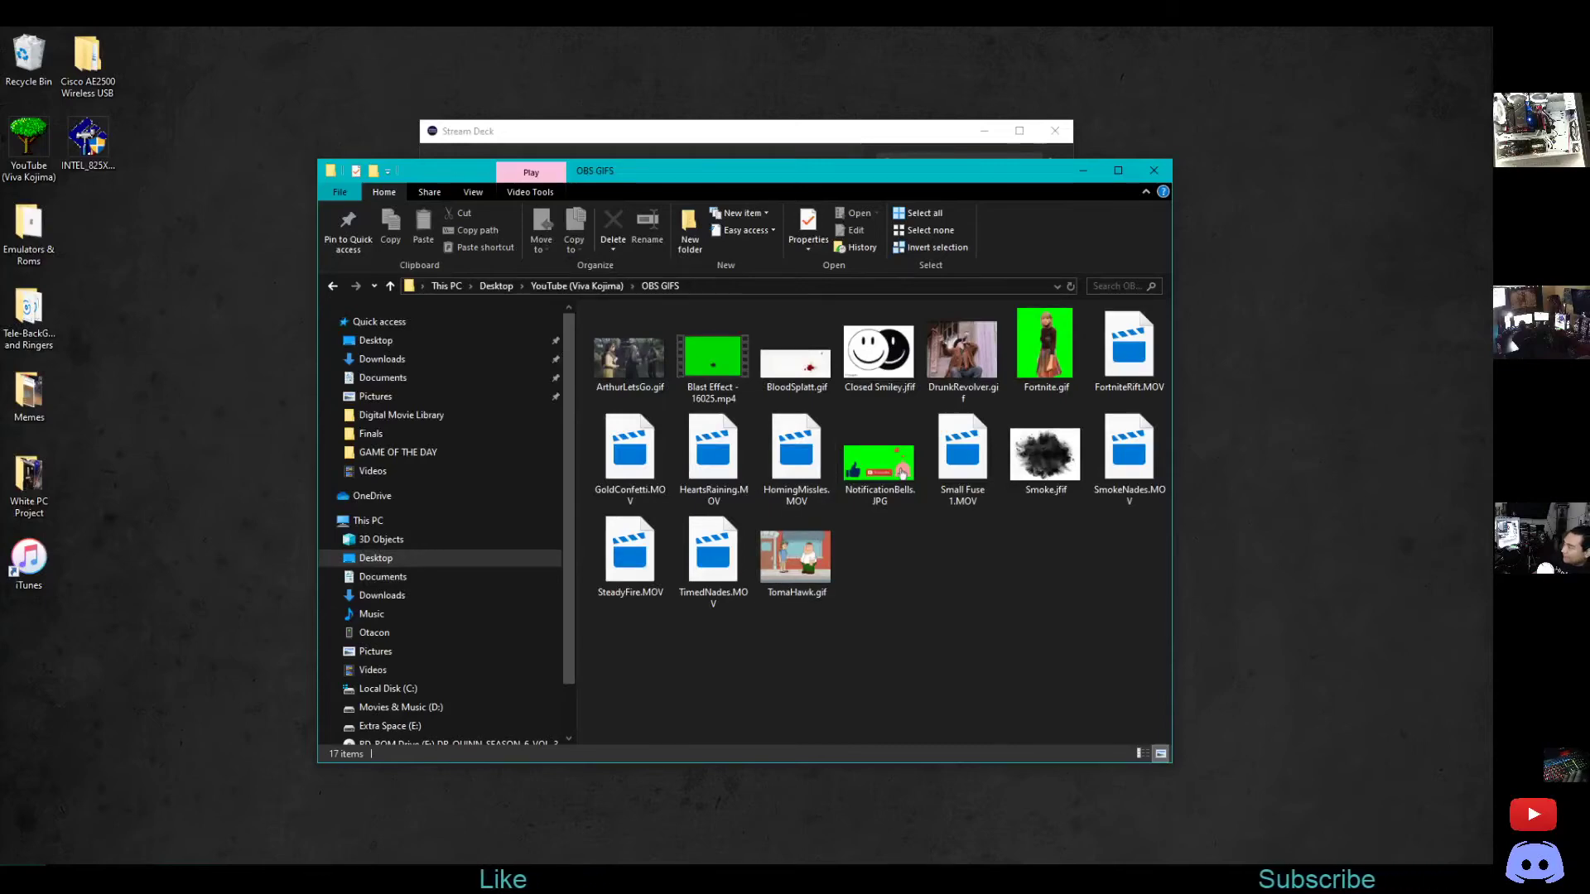
Switch to OBS and add a new scene named Small Fuse 1
key("alt+Tab")
left_click_drag(813, 123, 727, 57)
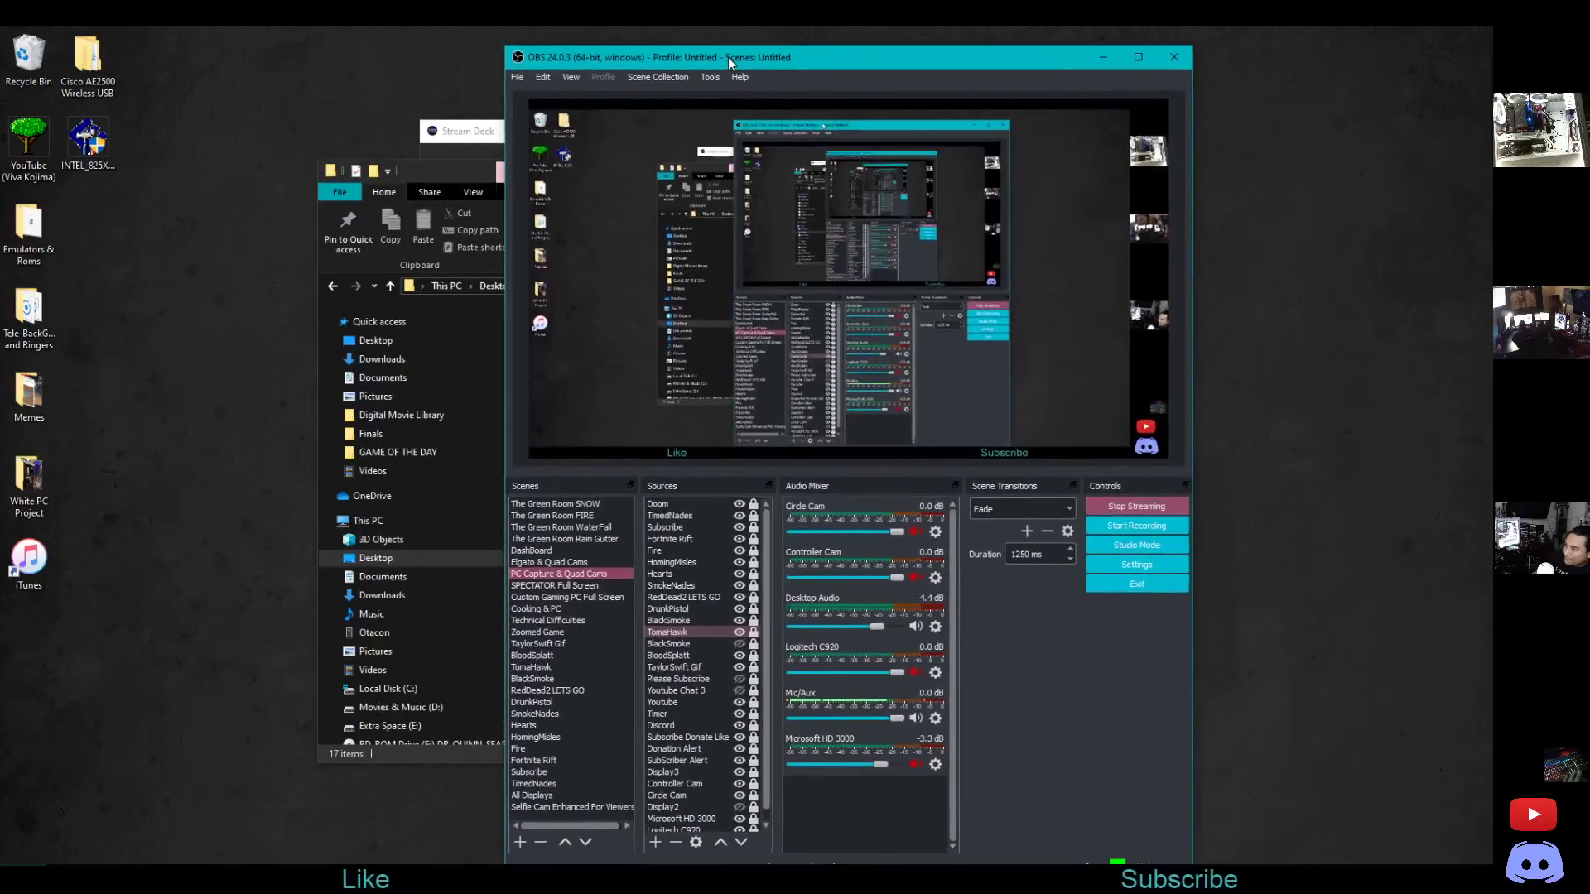
left_click(519, 840)
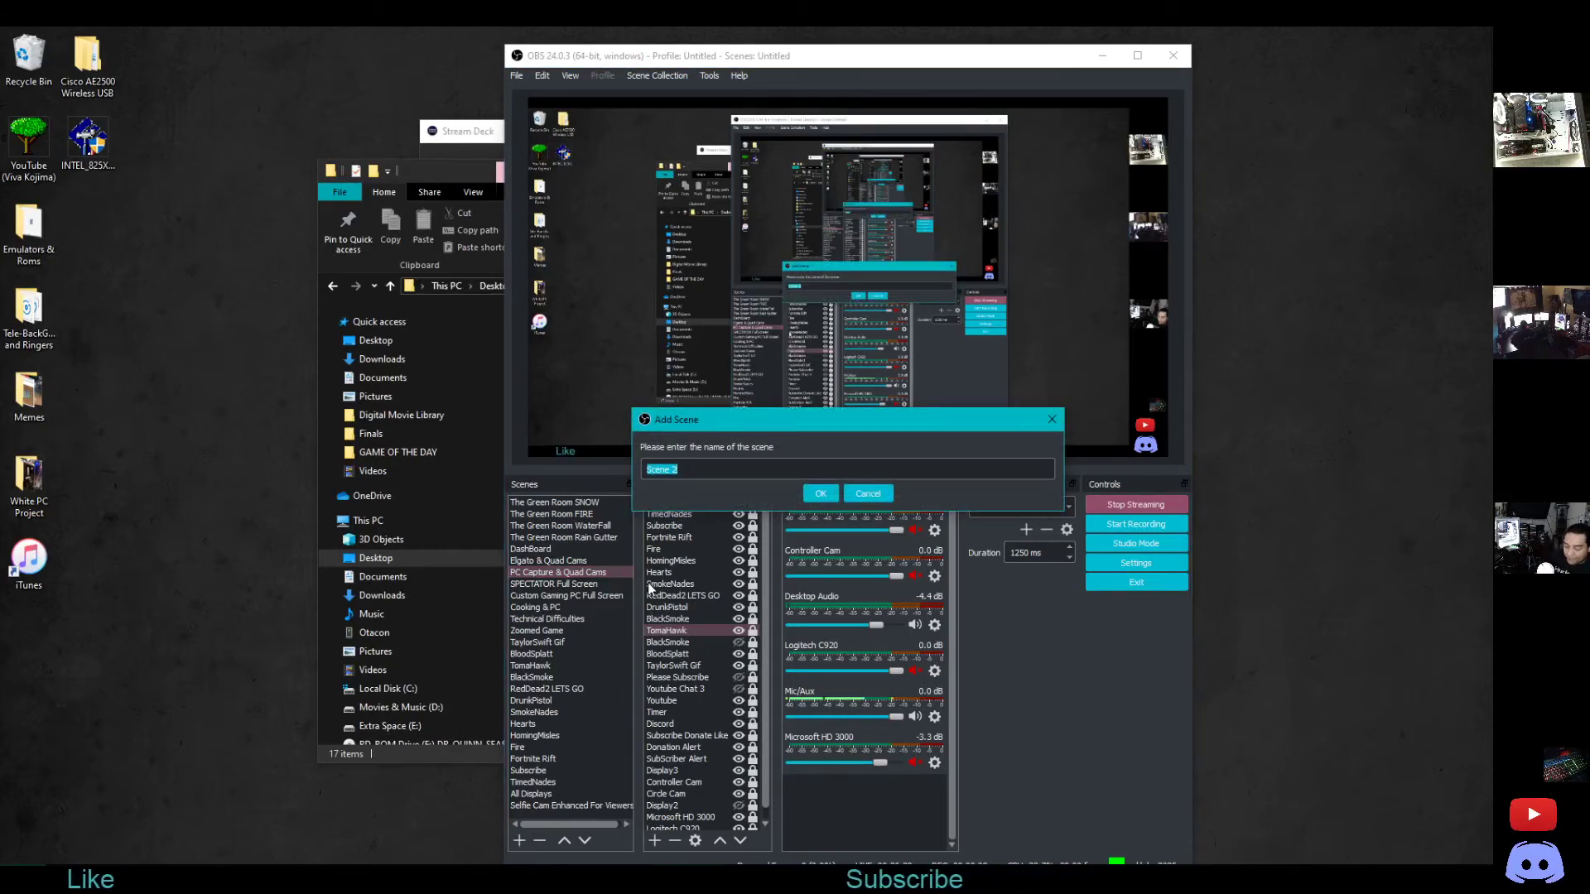
type("Small")
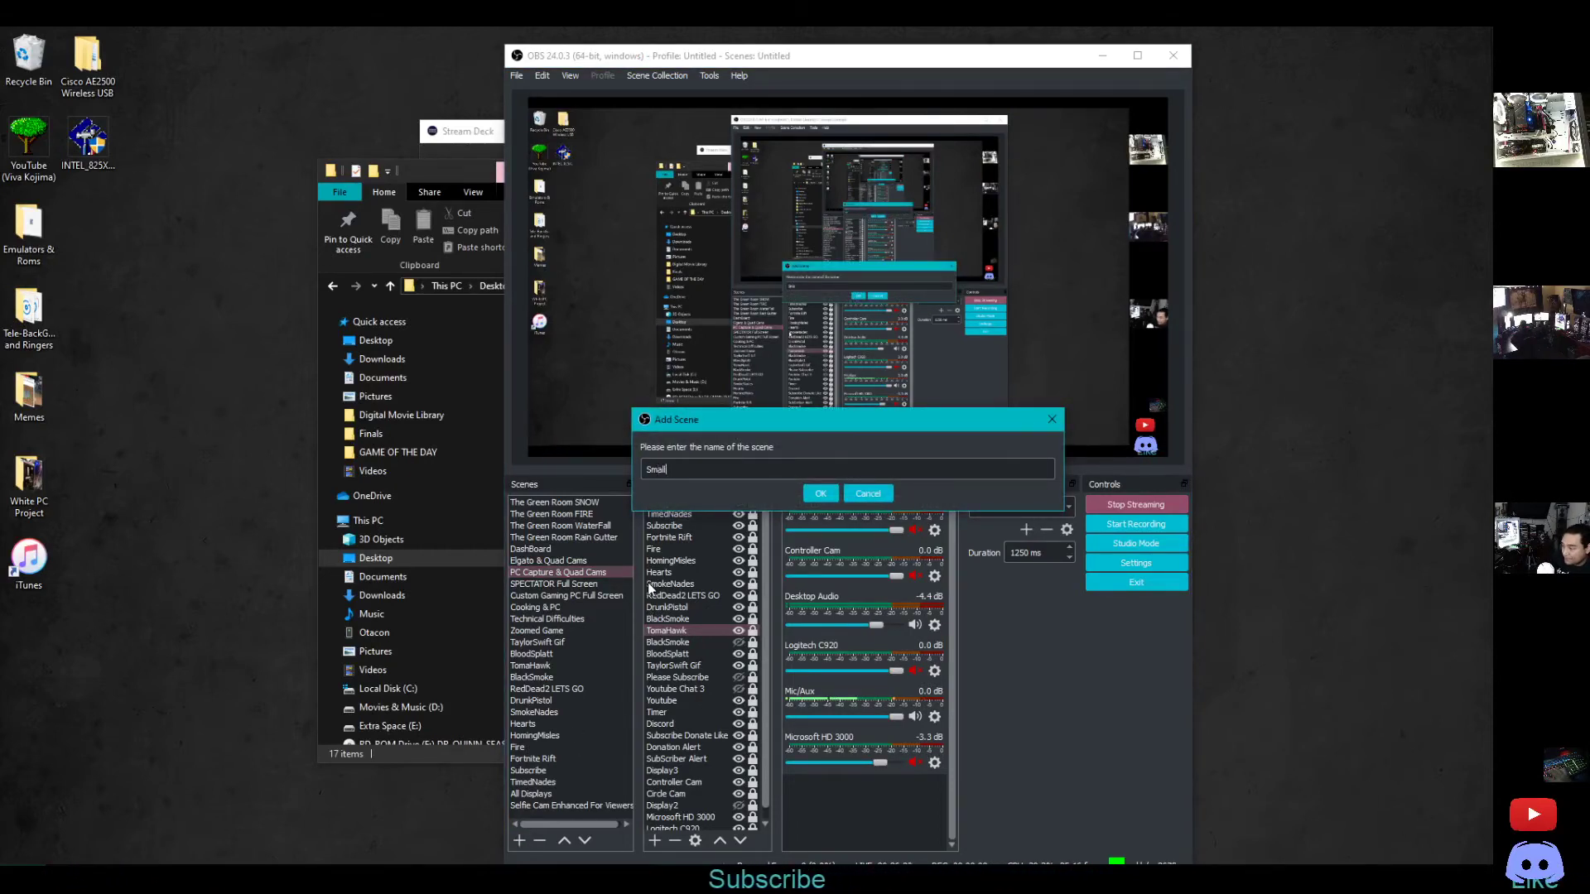
type(" Fuse 1")
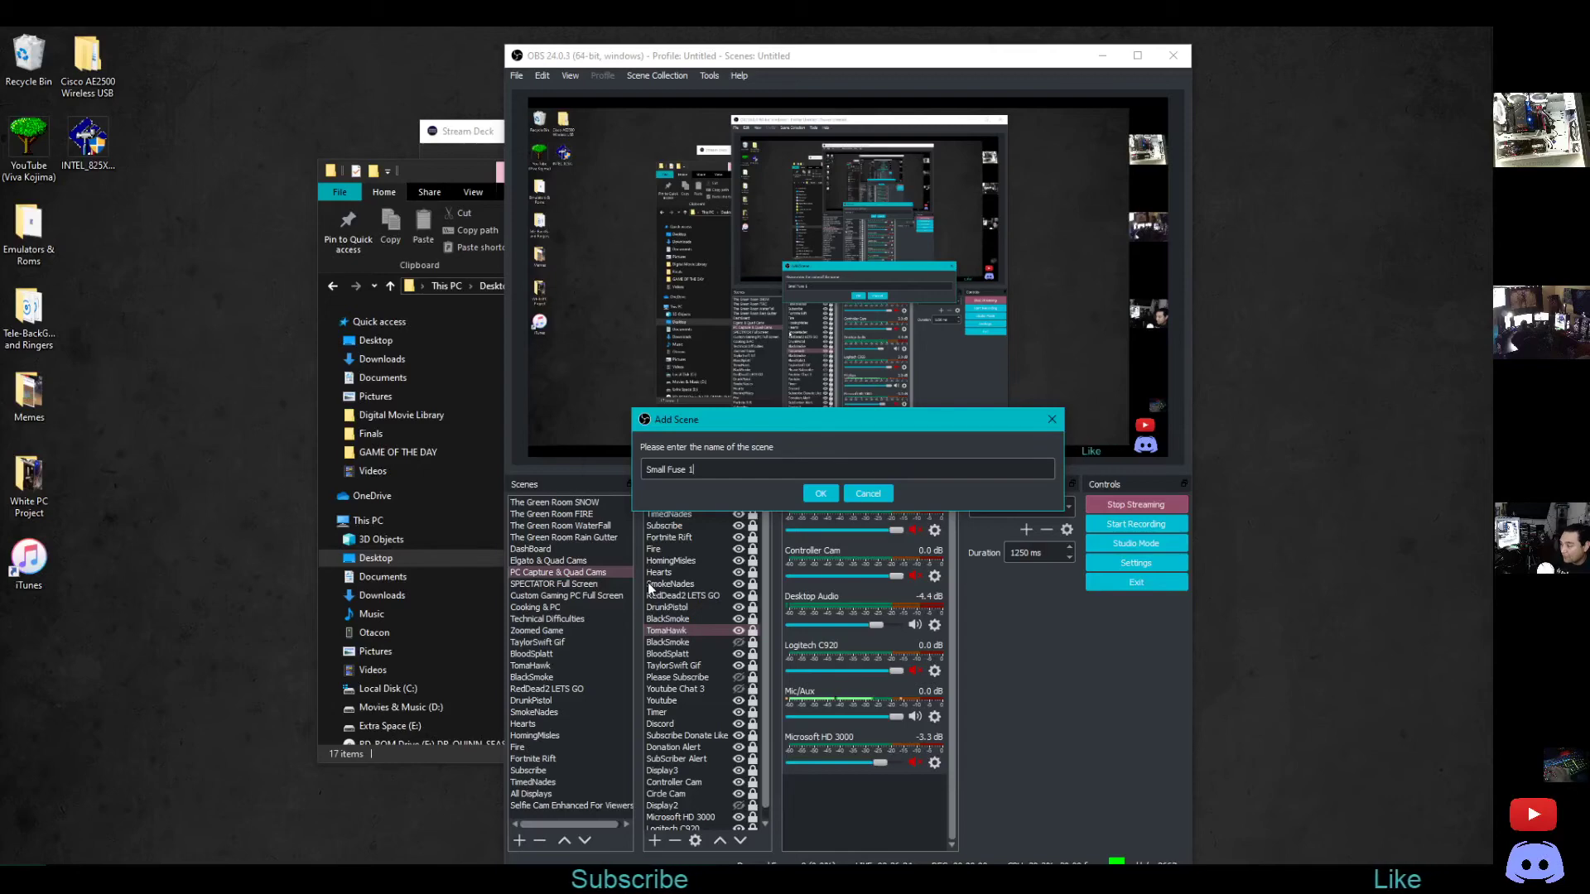
key("Return")
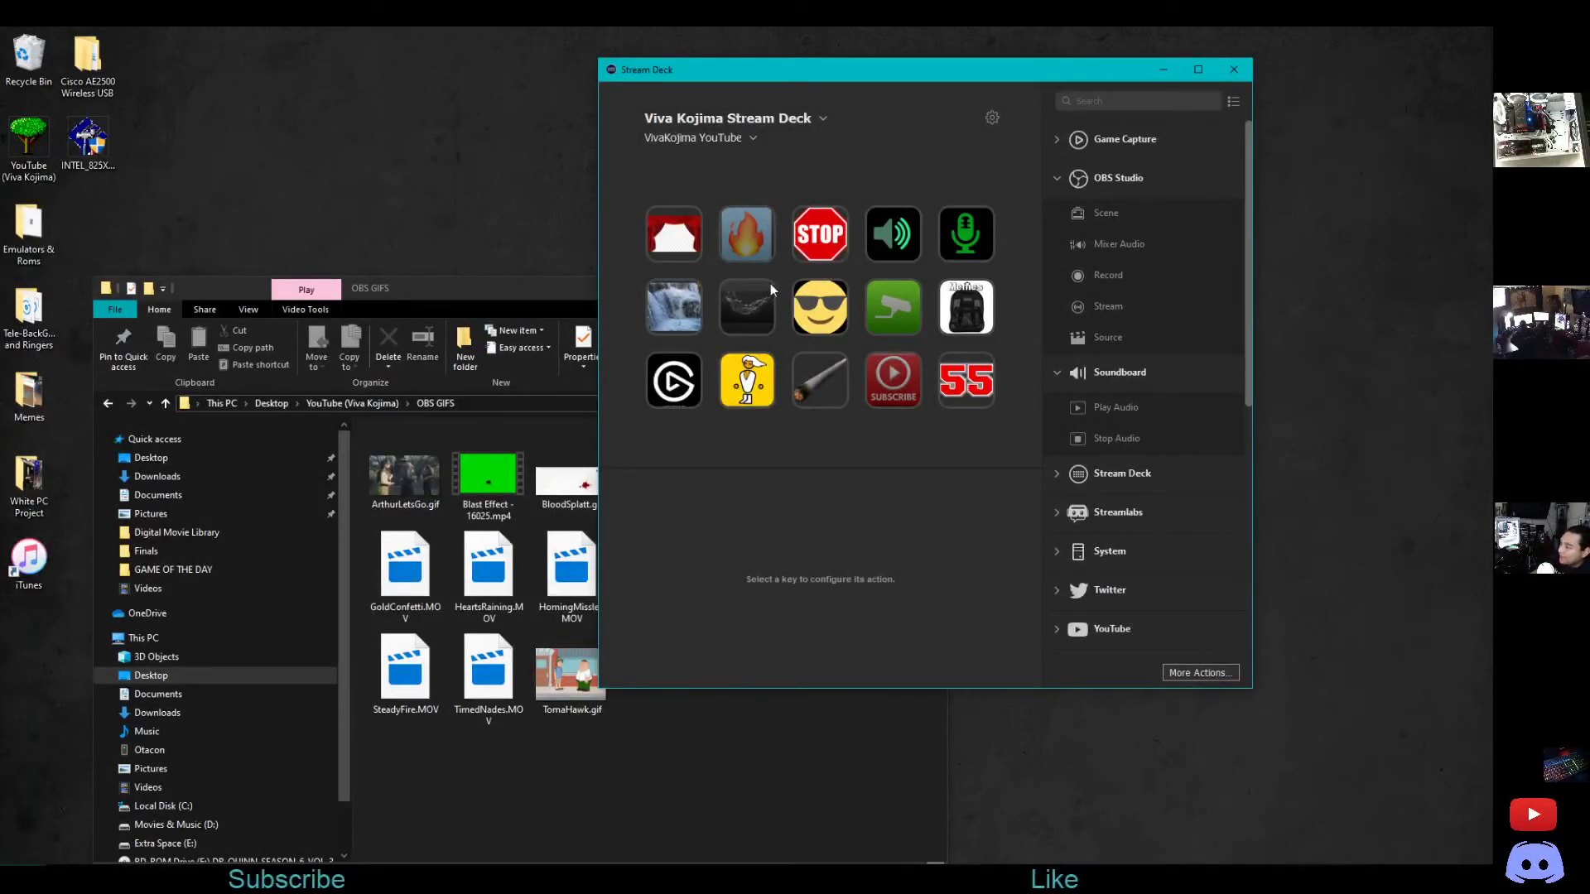
In Stream Deck, open the backpack folder nested inside the Memes folder and check the Scene options of its OBS Studio Scene key
double_click(960, 308)
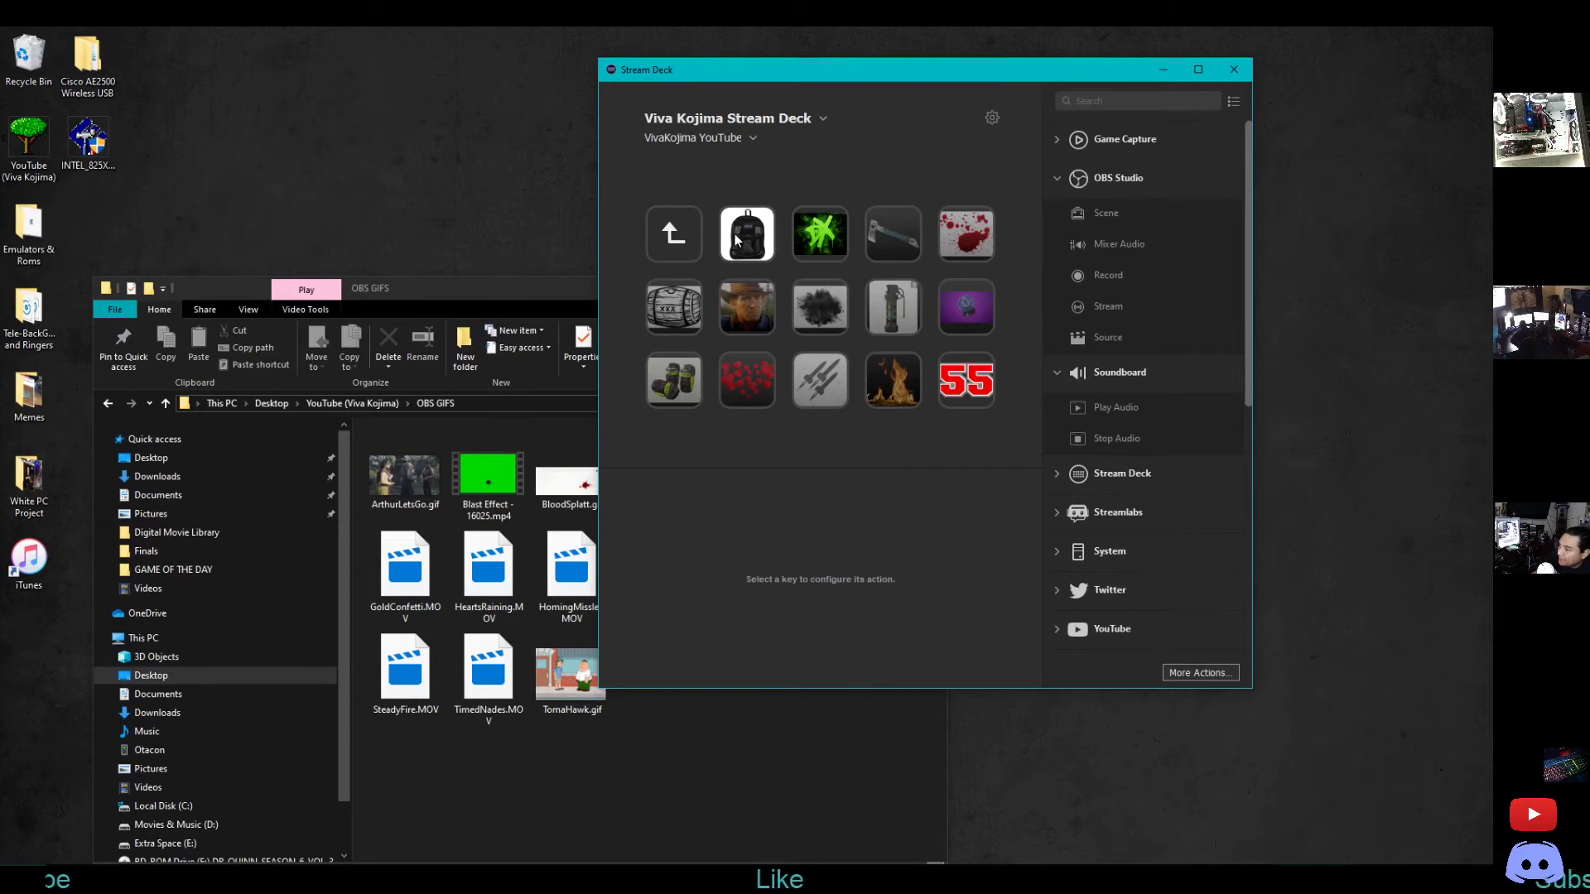
double_click(736, 240)
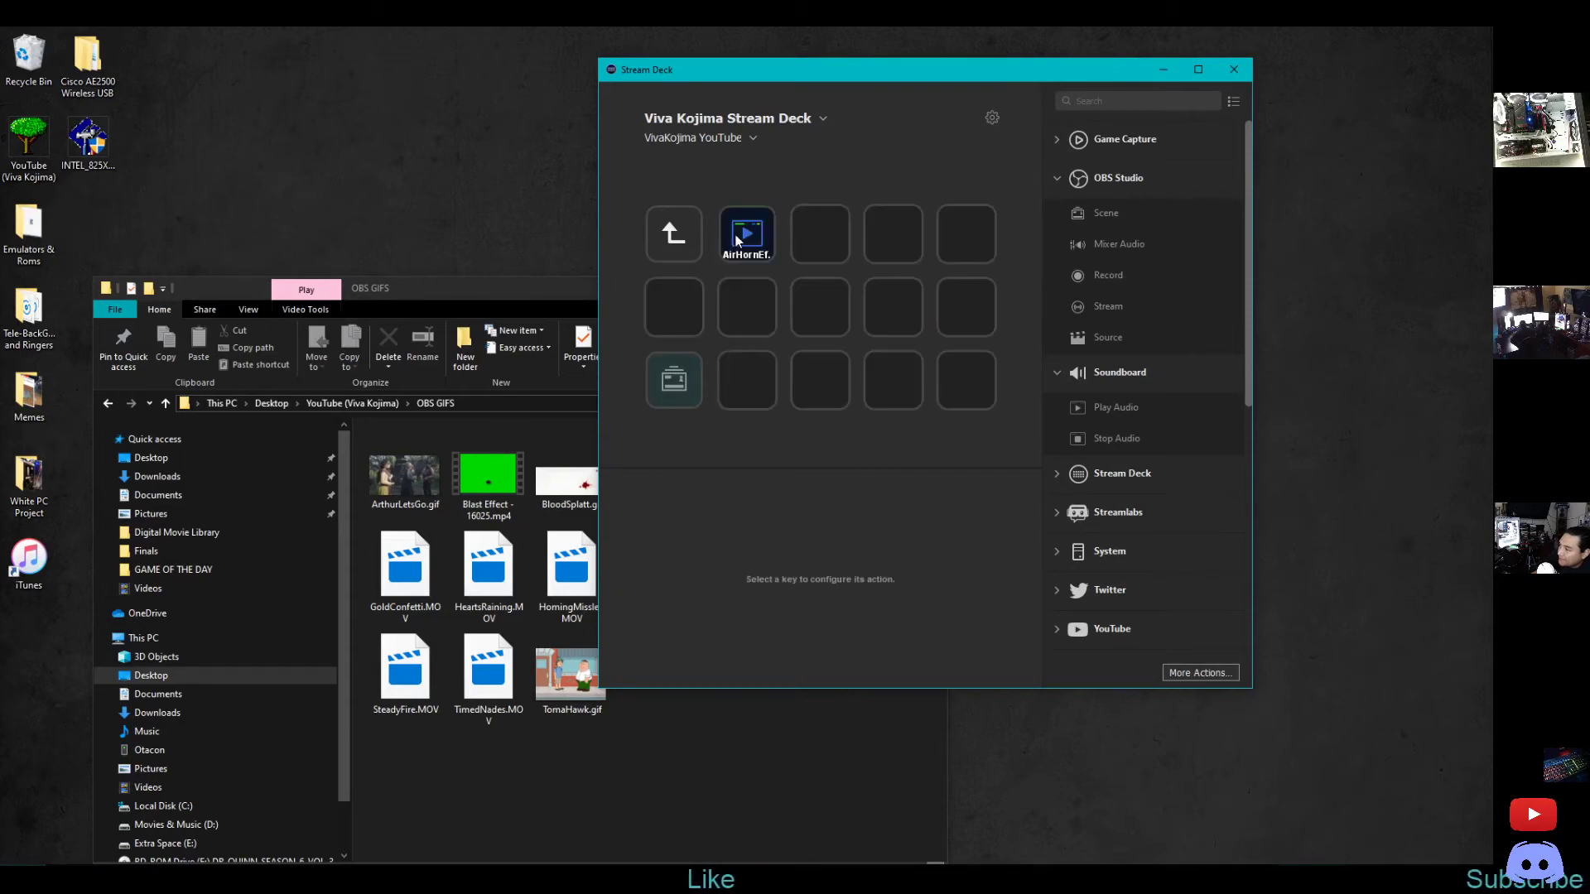
left_click(688, 381)
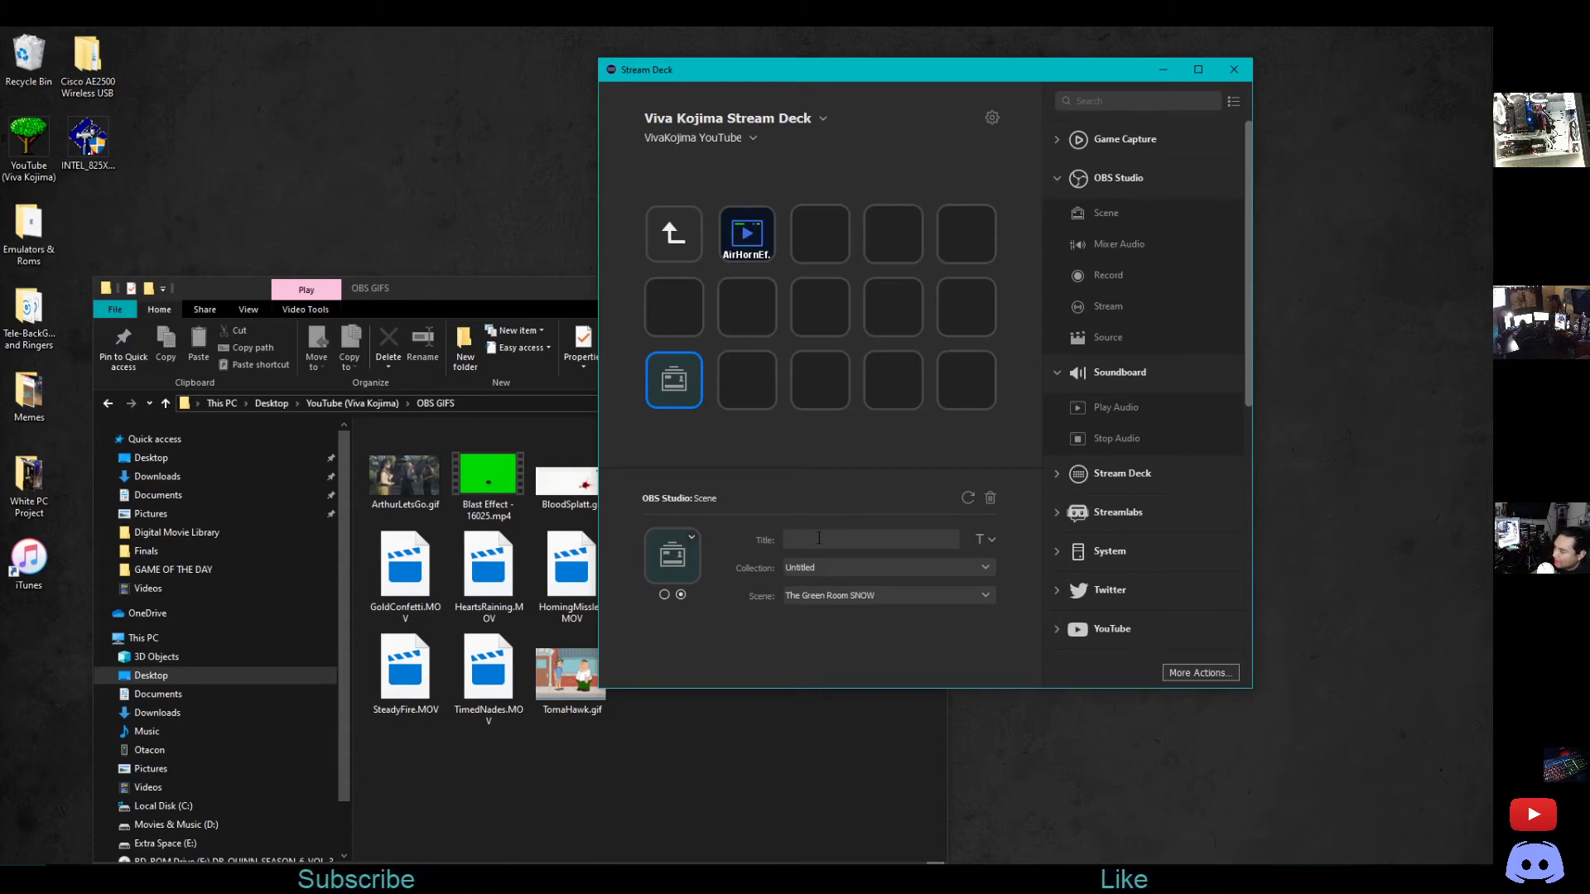
left_click(822, 541)
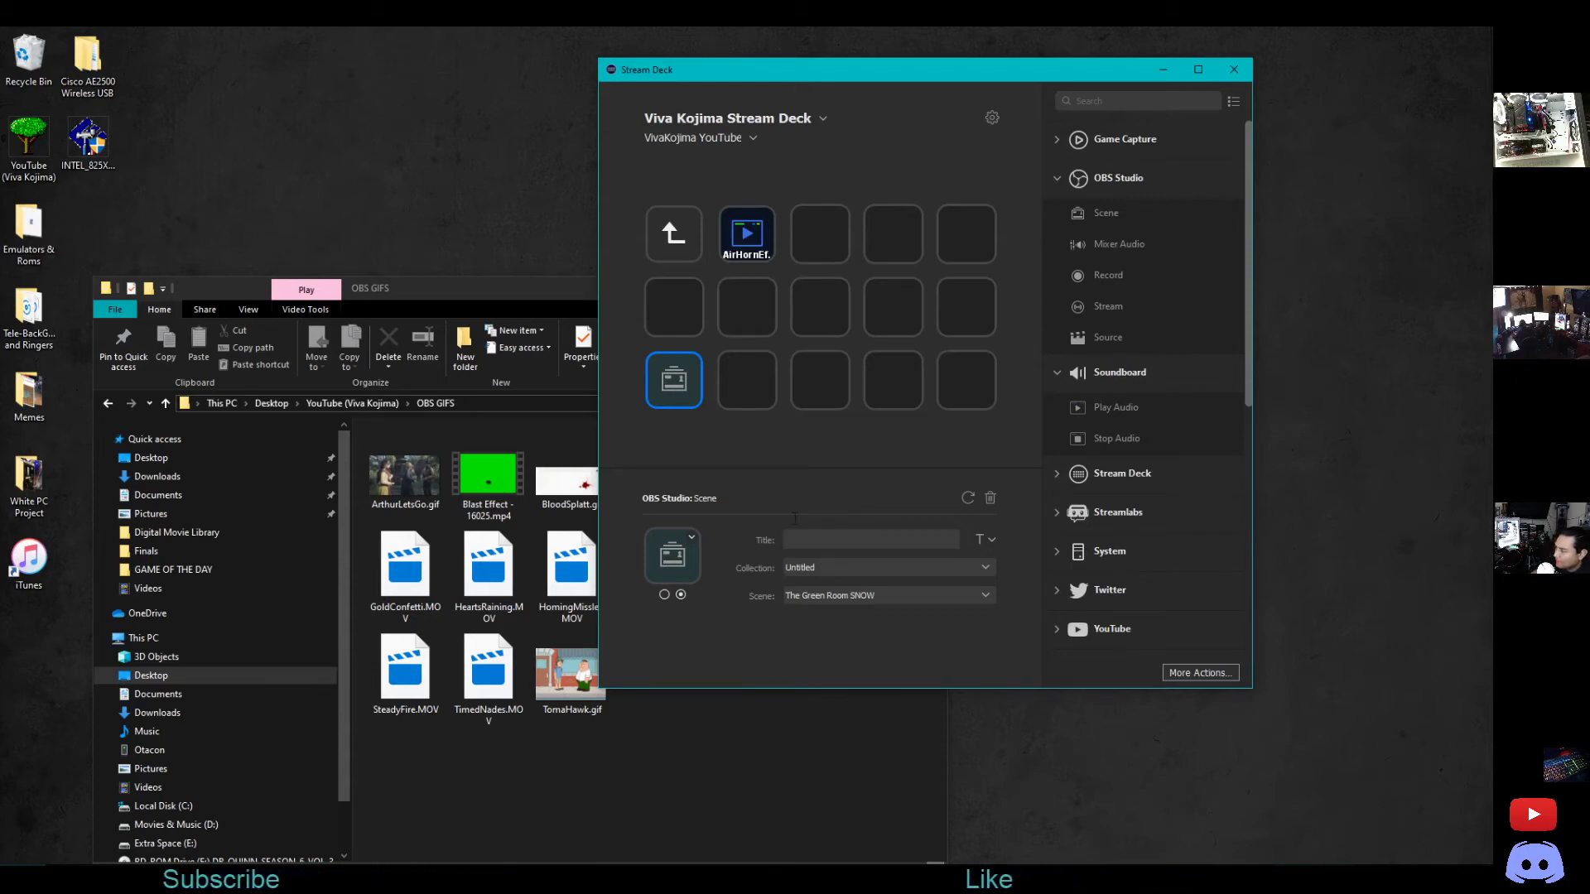
left_click(844, 594)
left_click(833, 613)
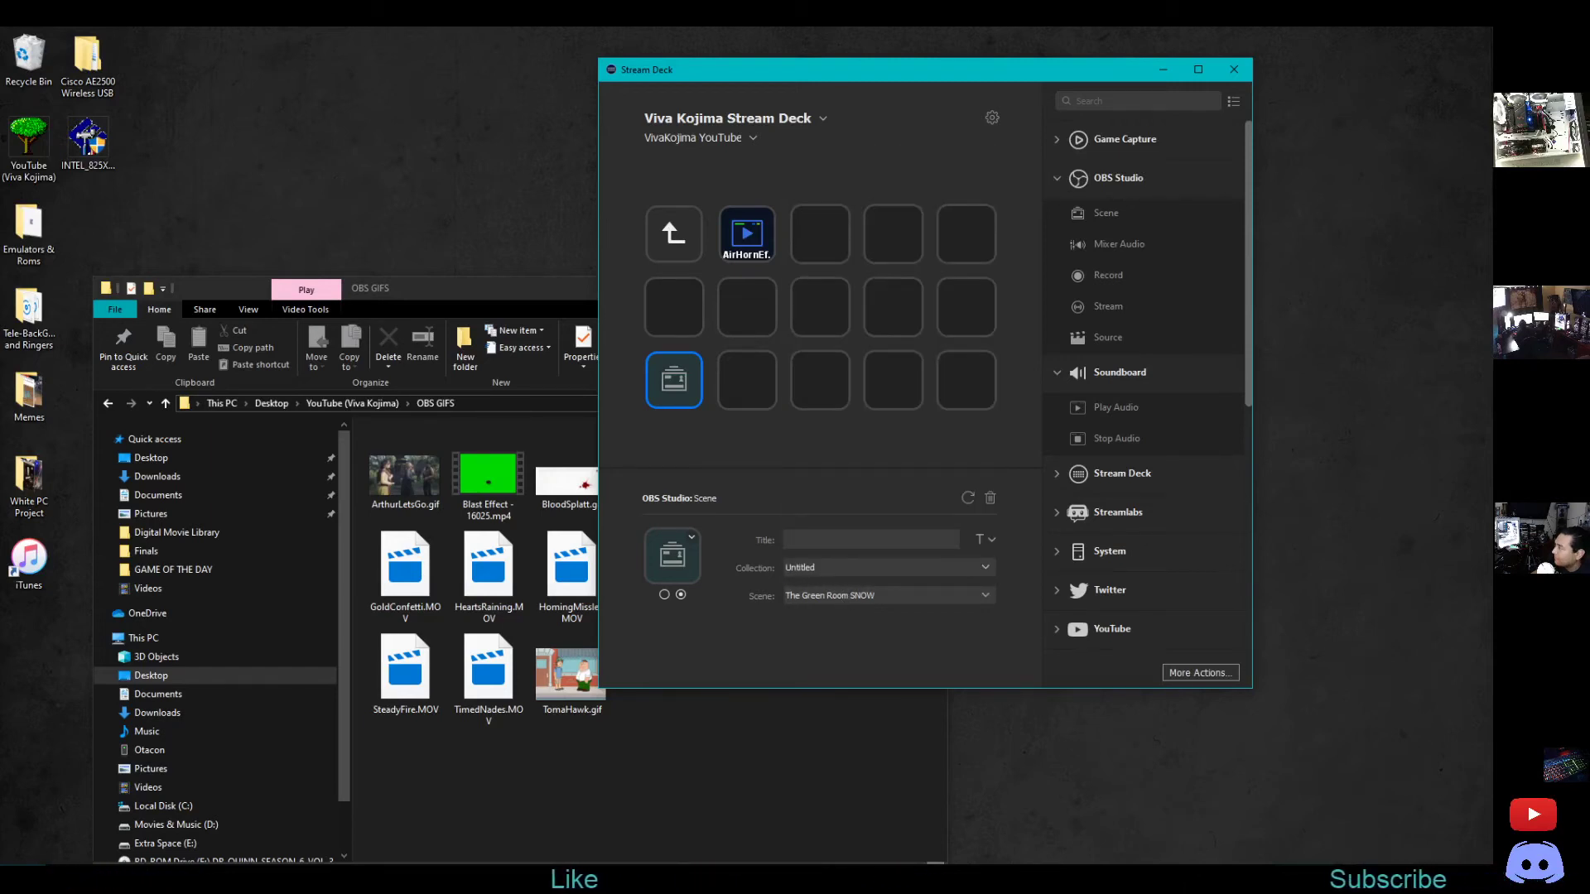
Return to OBS and locate the Small Fuse 1 scene in the scene list
left_click_drag(1588, 113, 567, 61)
left_click(387, 515)
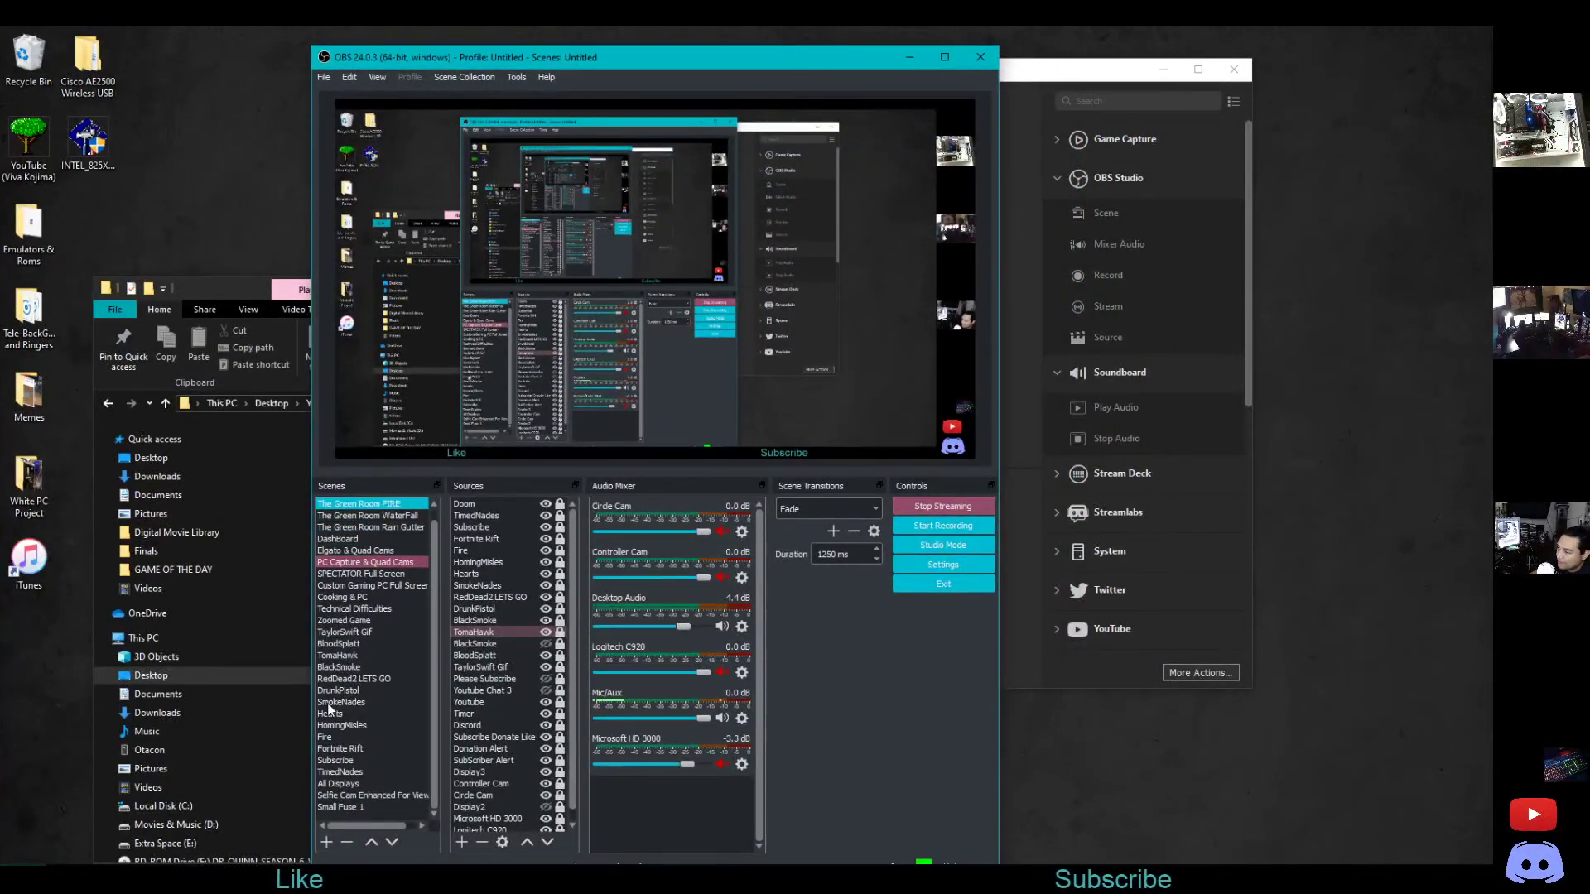
left_click(370, 737)
left_click(370, 748)
left_click(361, 807)
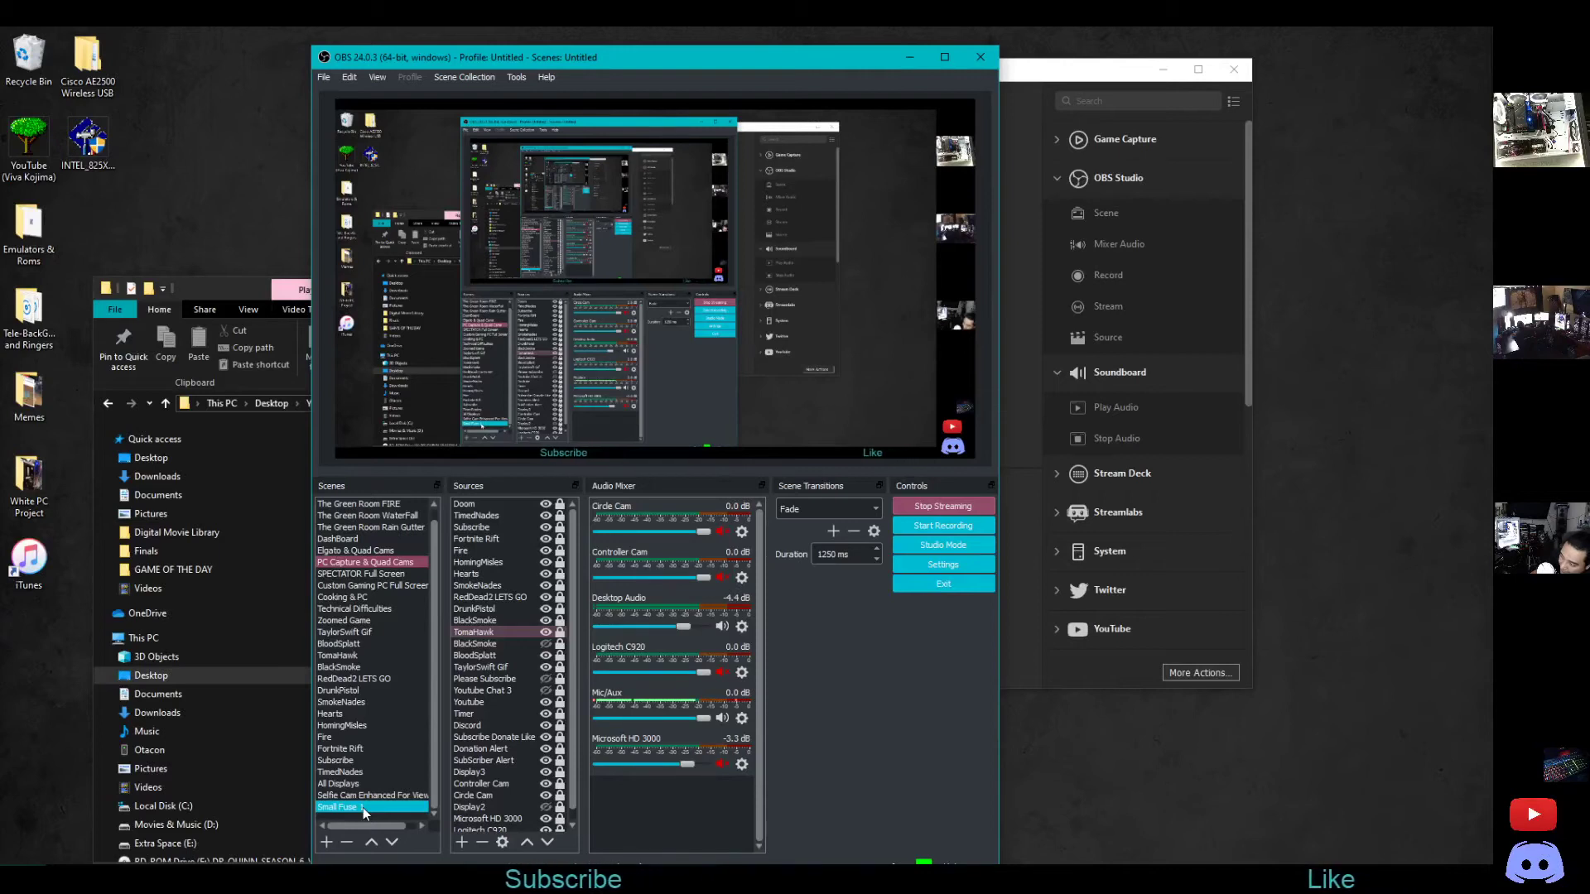
left_click(362, 796)
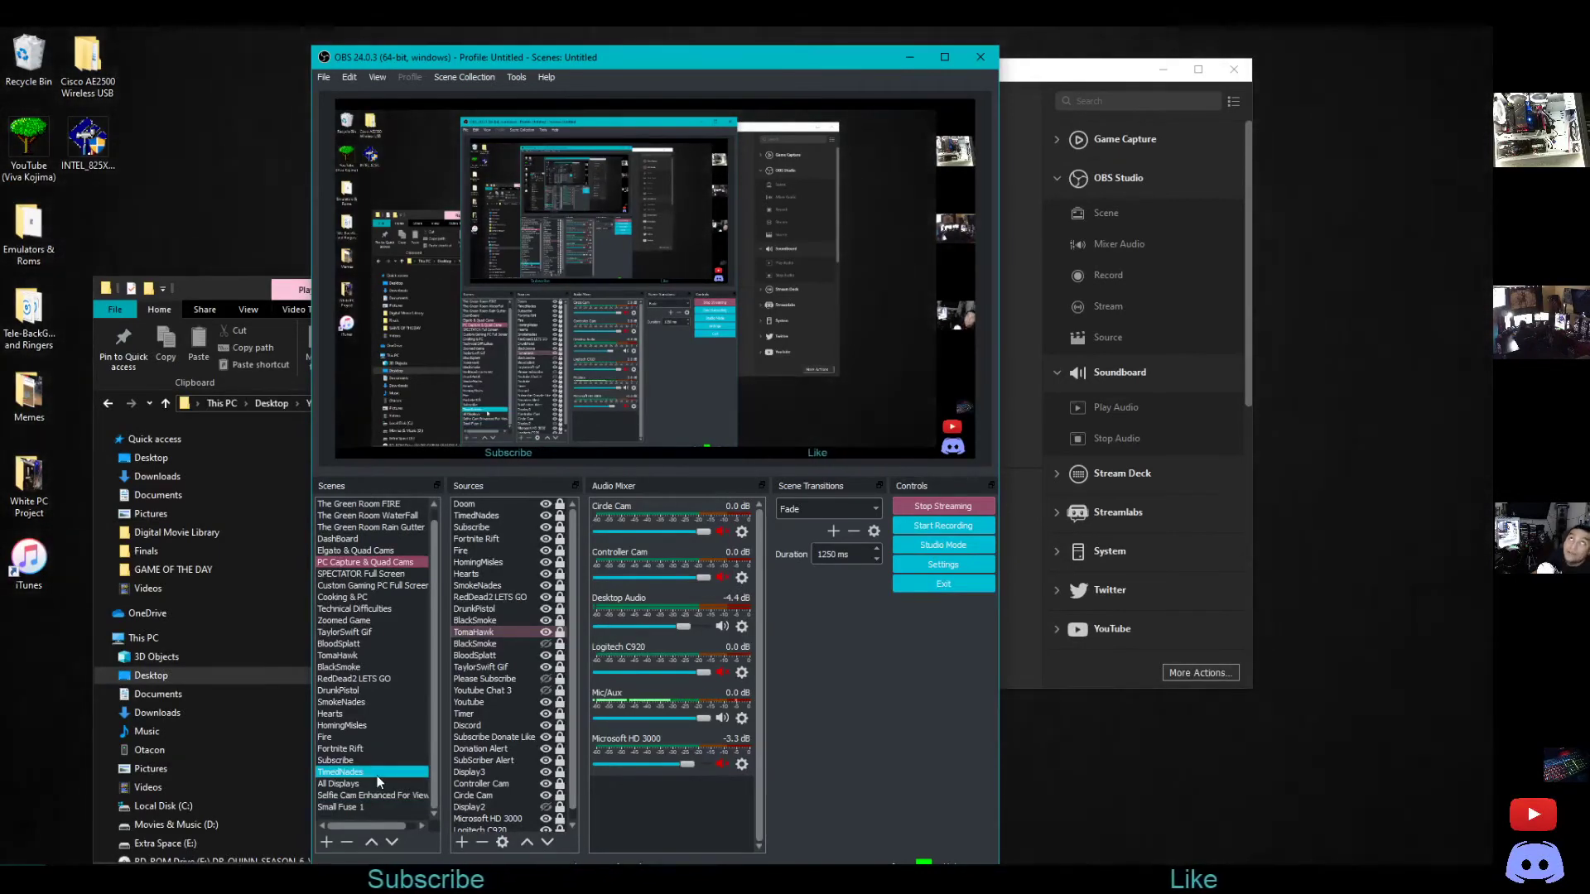
left_click(378, 805)
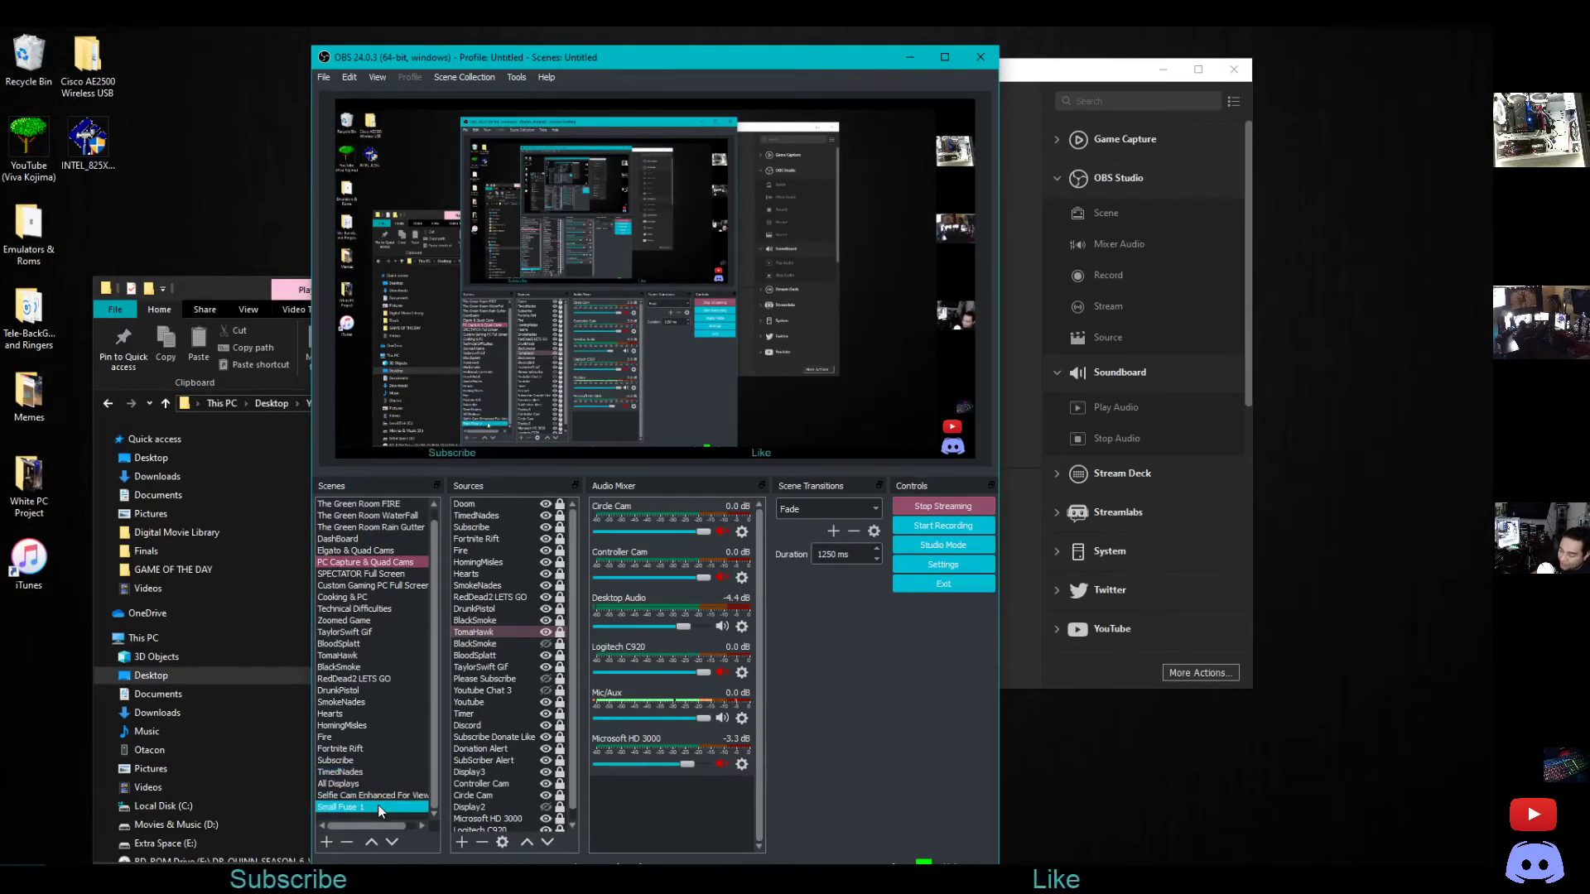
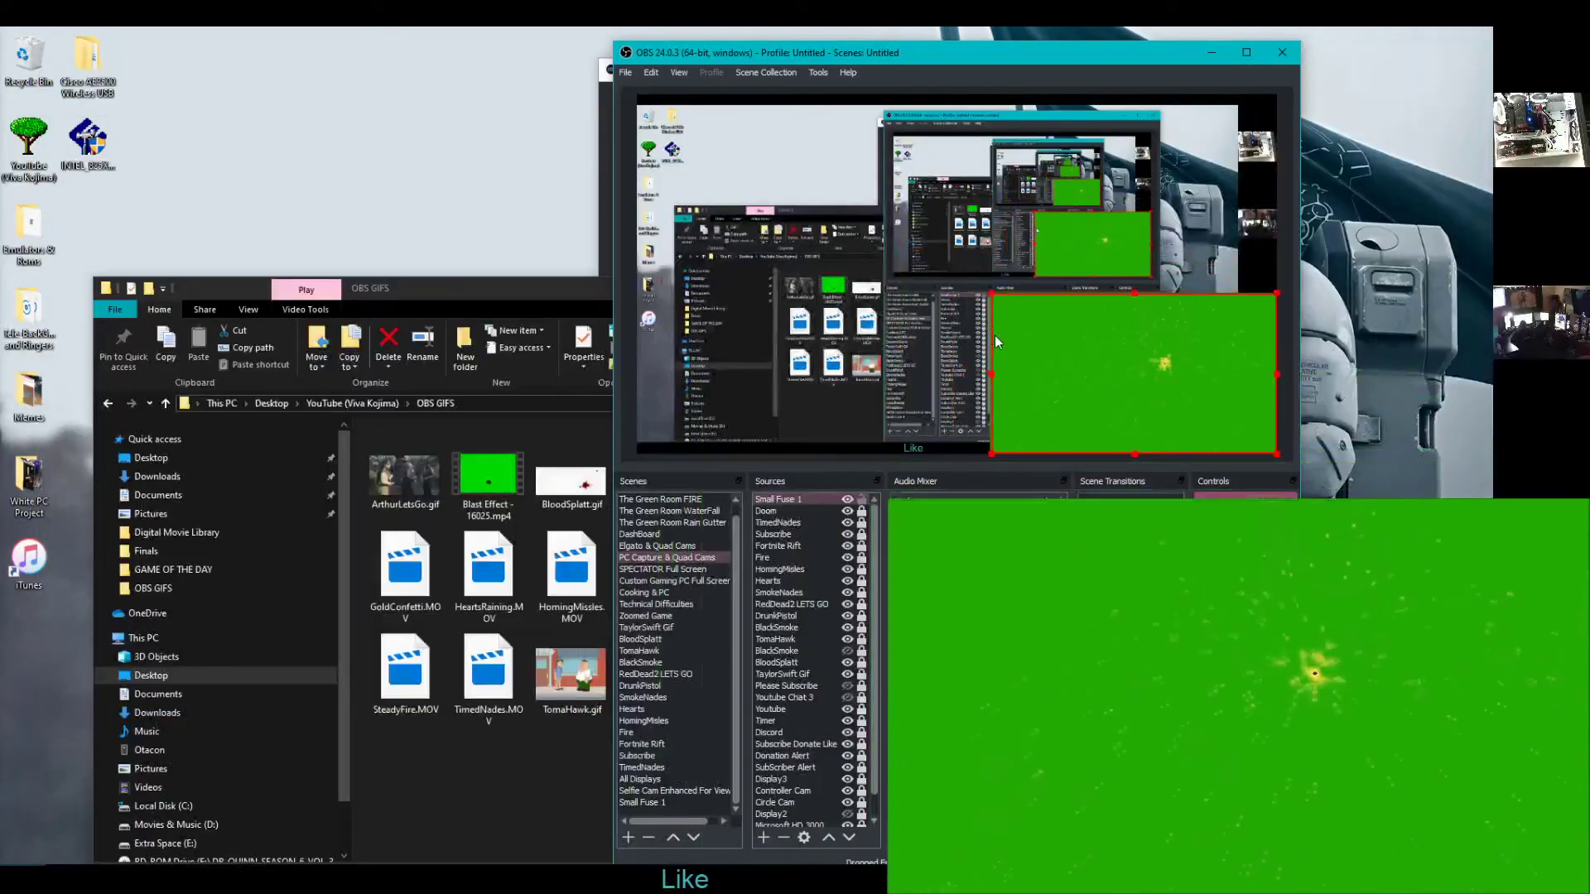
Move the Small Fuse 1 clip to the upper-left area of the preview canvas and add a Chroma Key filter keyed to green
left_click_drag(996, 336, 852, 252)
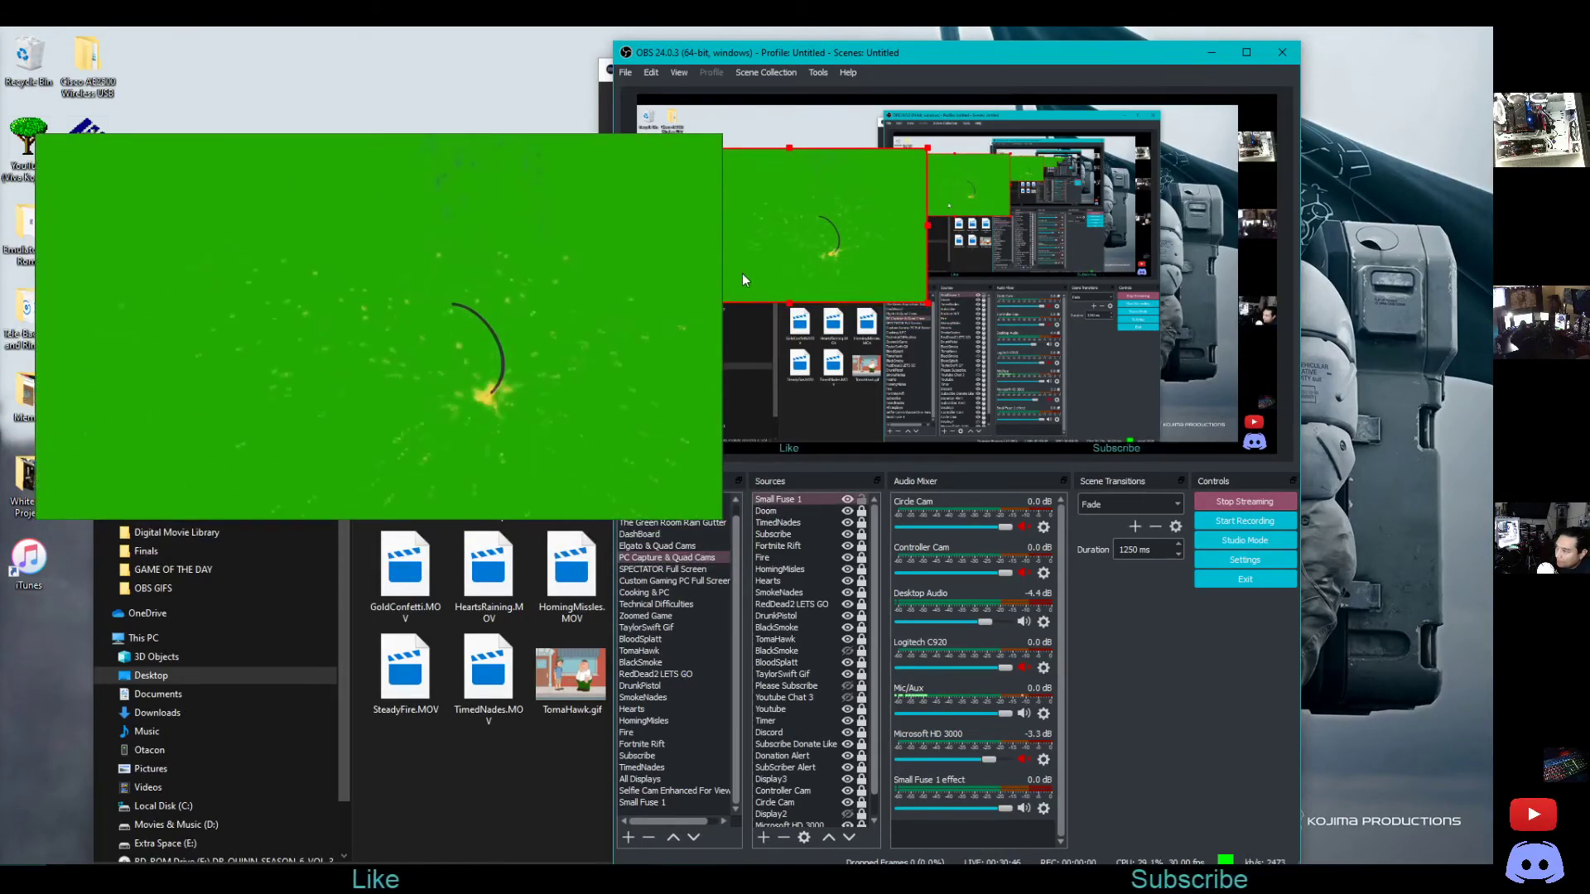
right_click(791, 244)
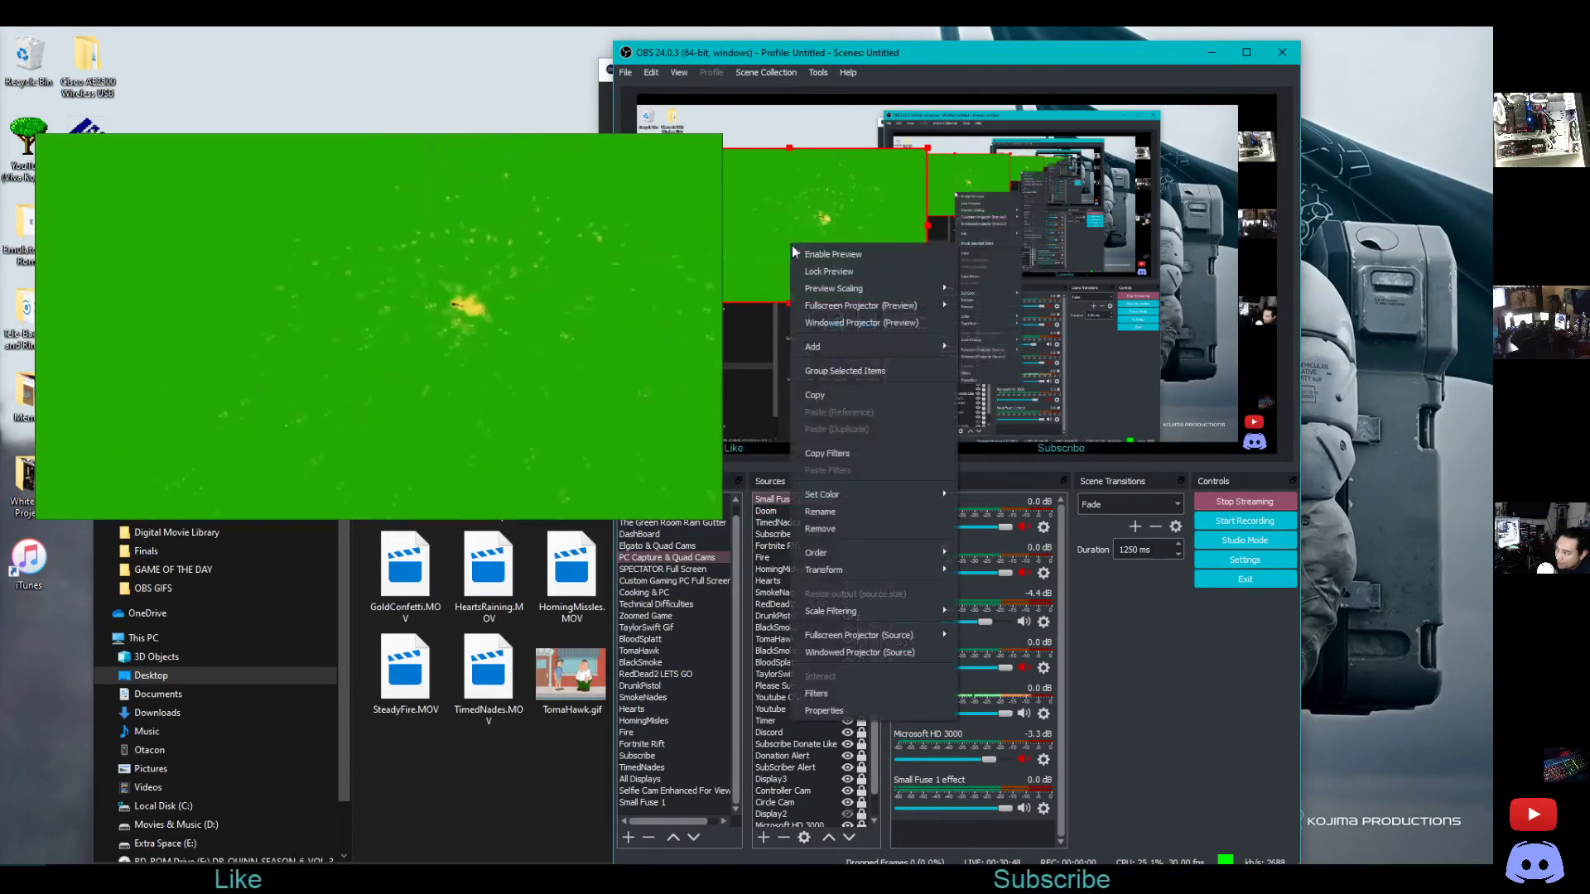
left_click(847, 710)
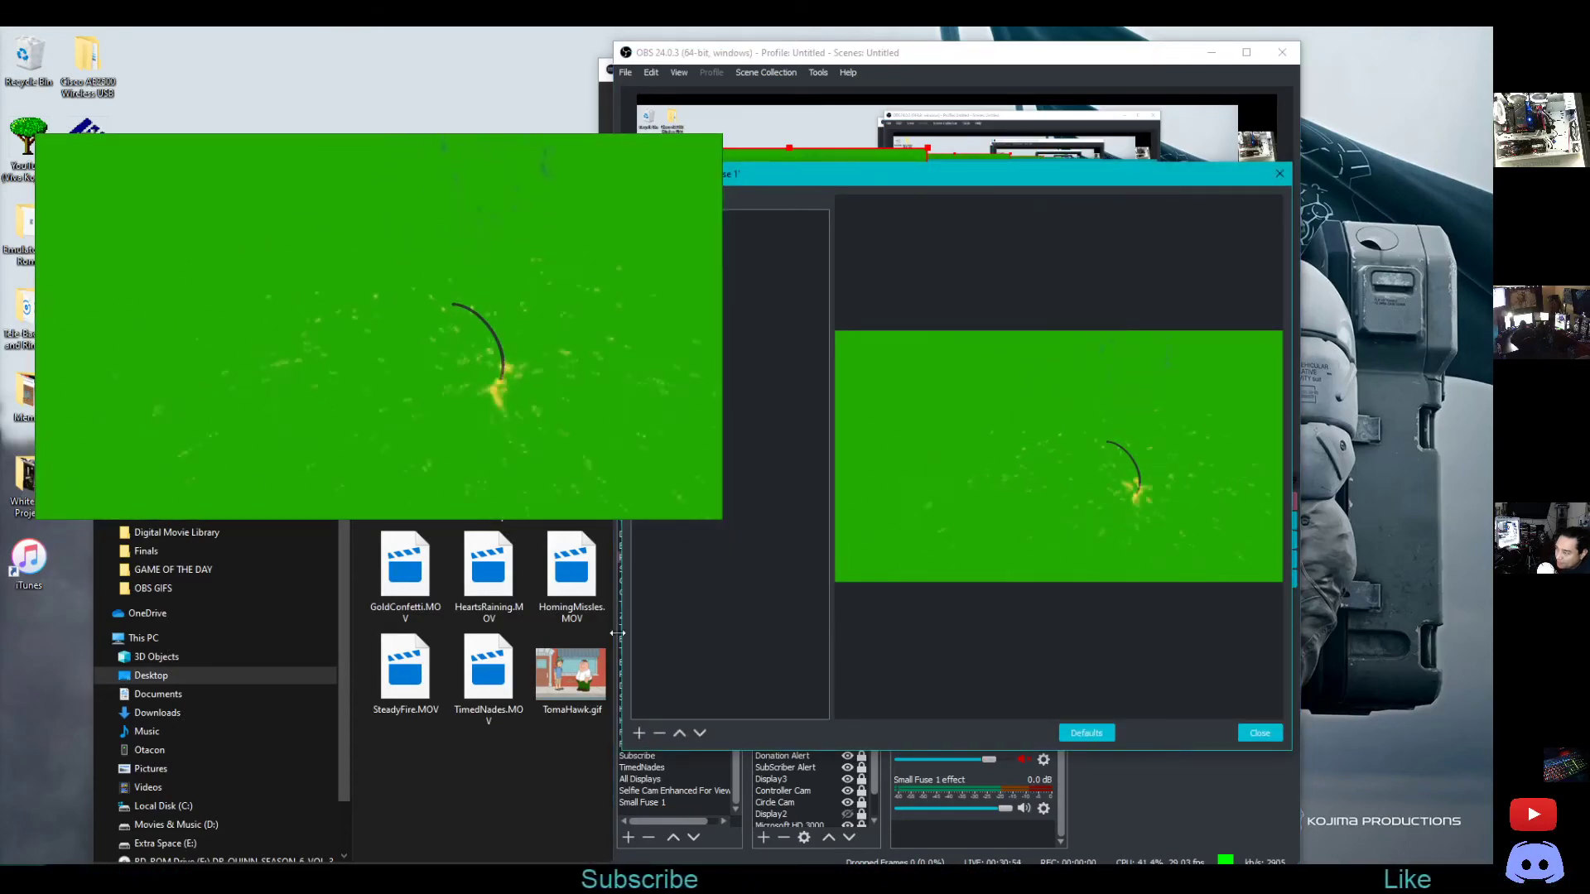
left_click(638, 733)
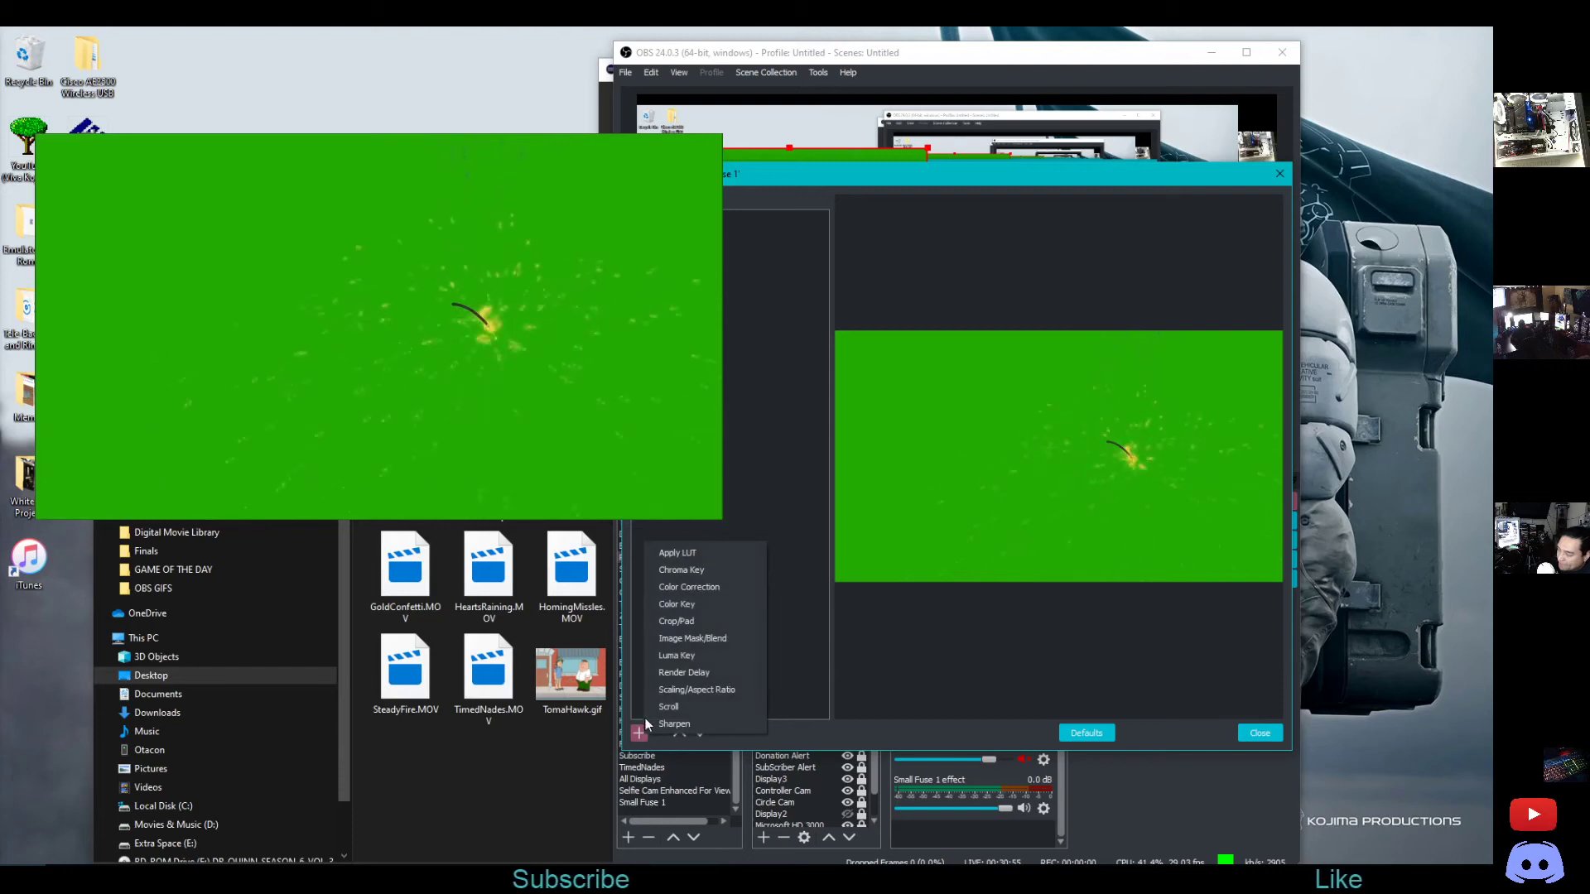
left_click(722, 569)
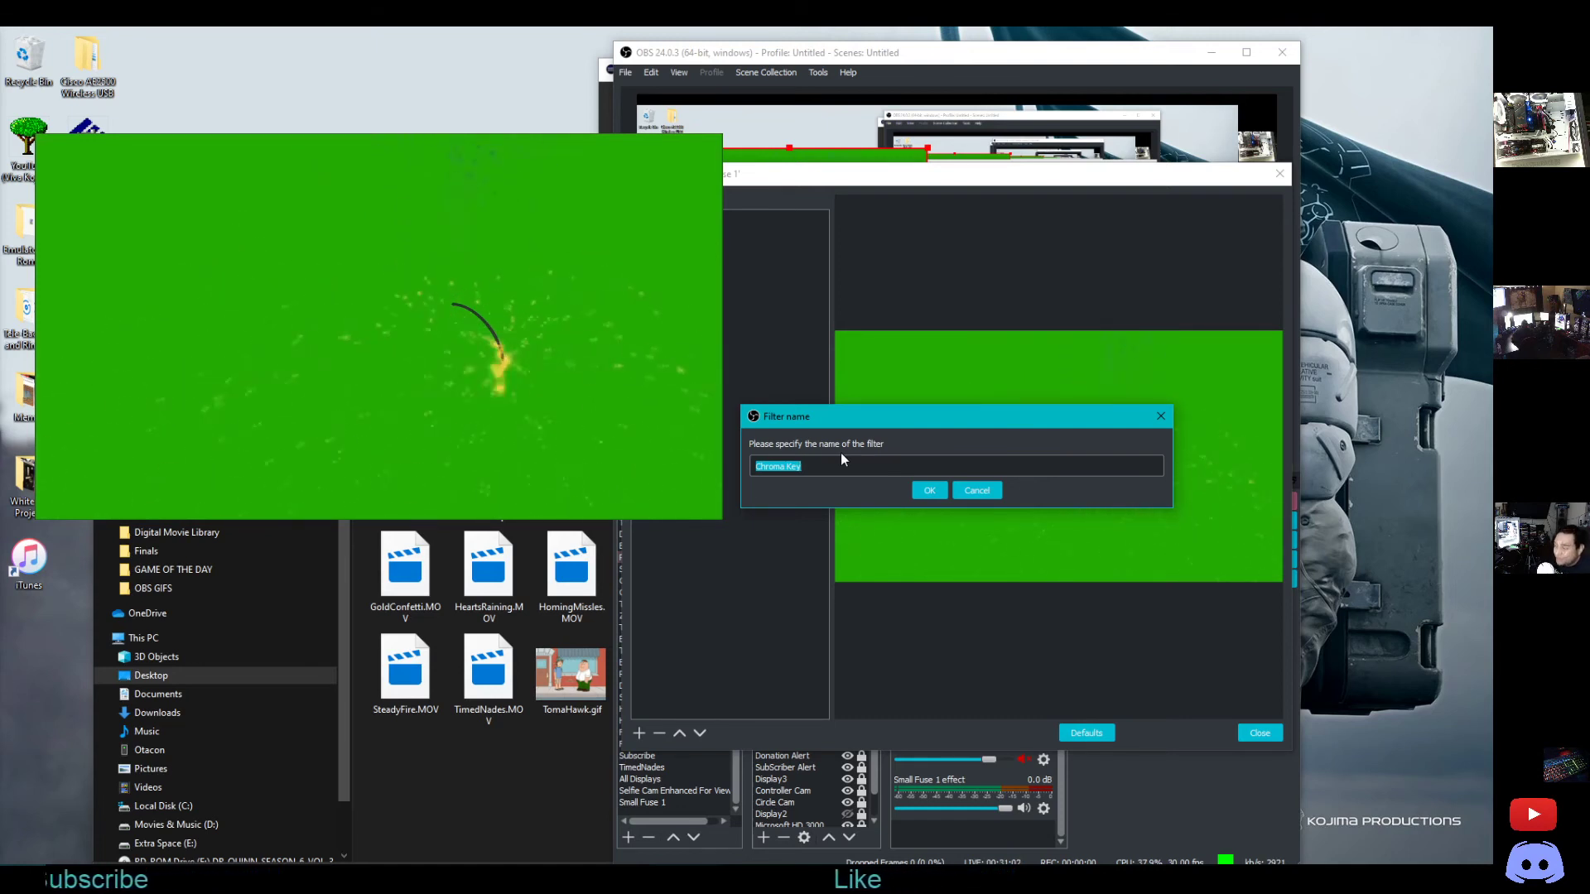
left_click(926, 486)
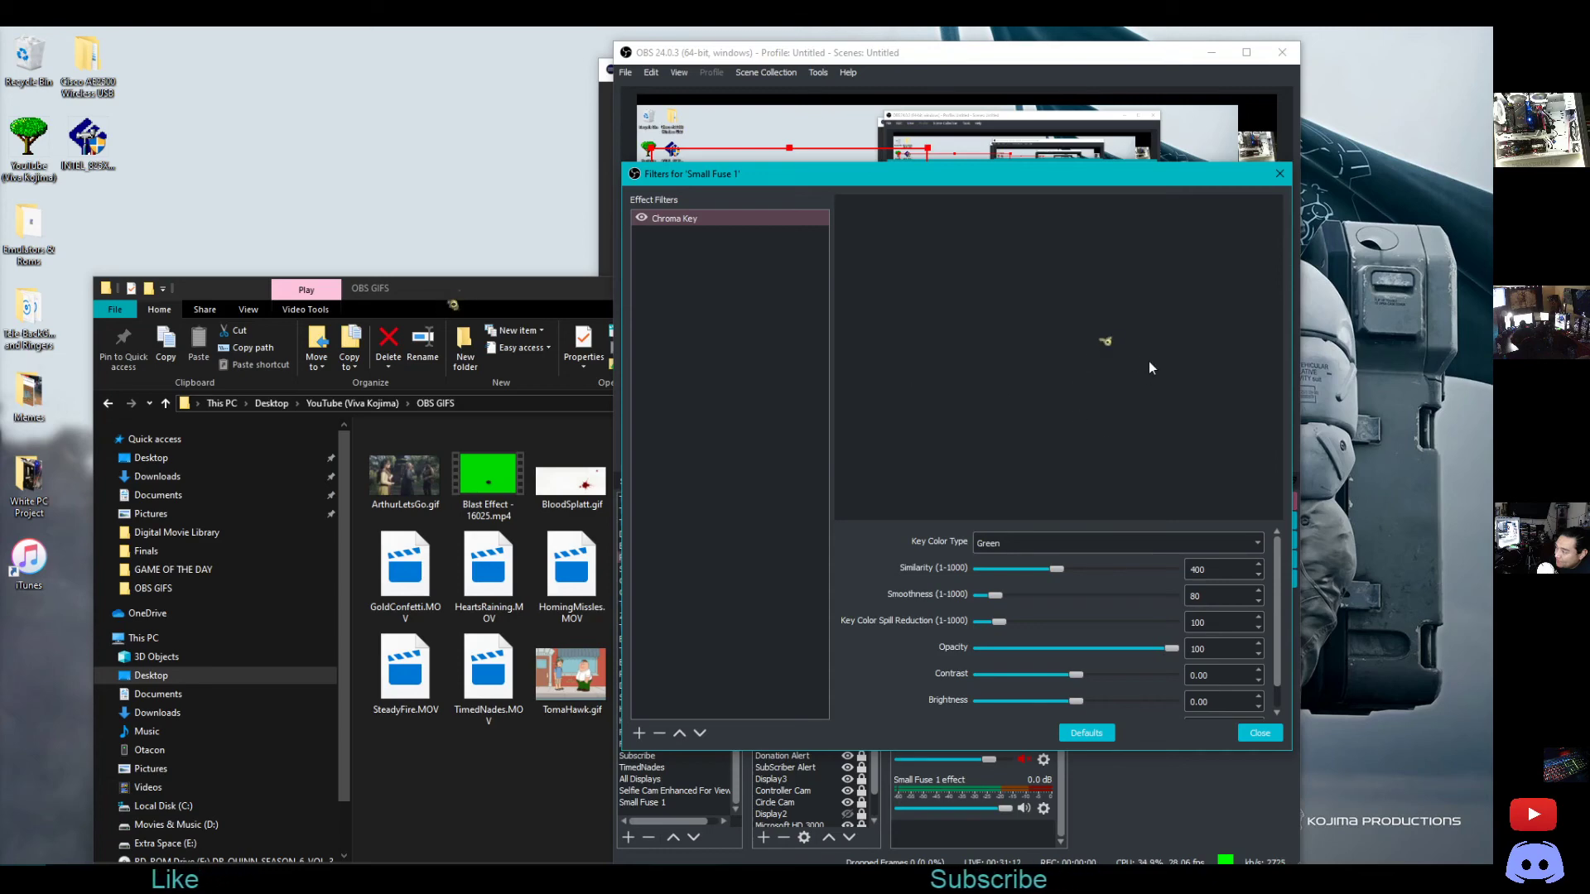
left_click(1262, 733)
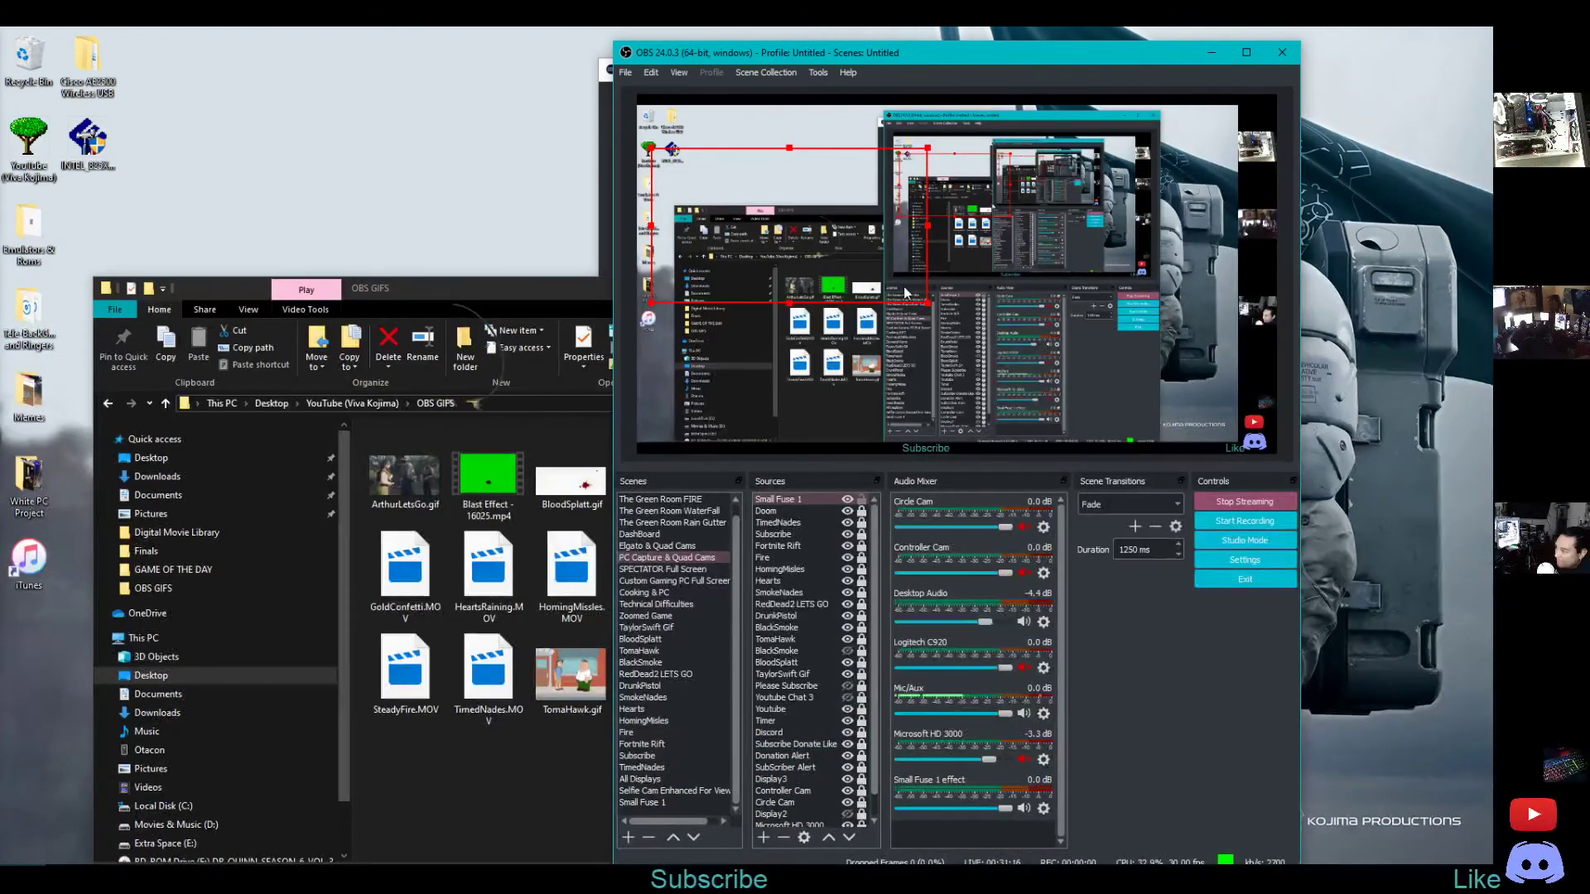
Enlarge the Small Fuse 1 clip and align it to the canvas's upper-left corner so it covers nearly the whole preview
left_click_drag(927, 302, 1035, 362)
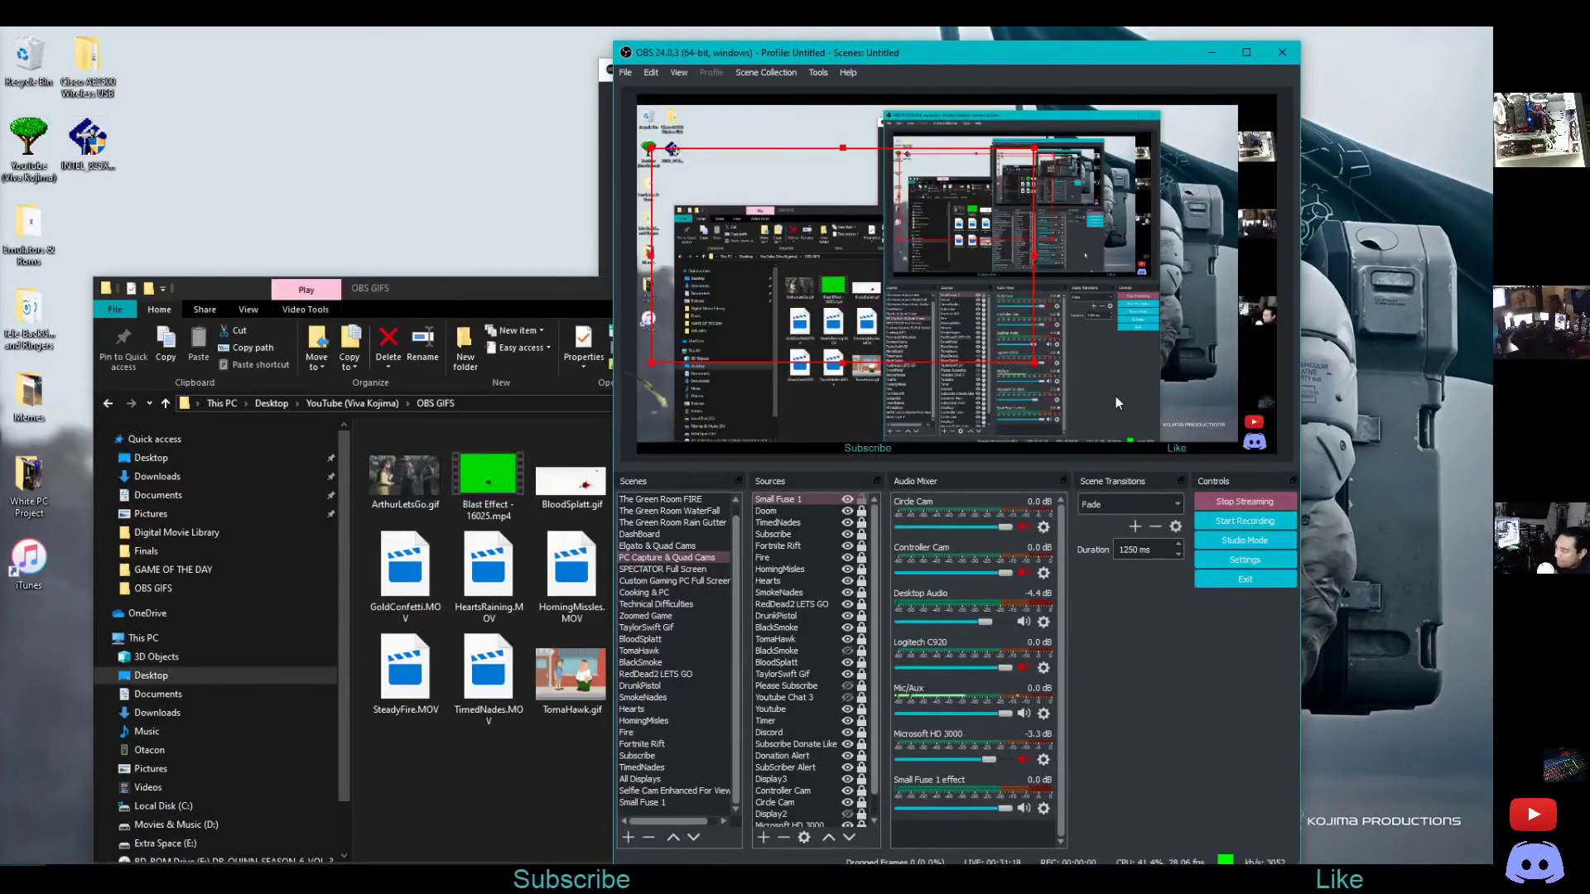
left_click_drag(1115, 397, 1151, 417)
left_click_drag(994, 327, 981, 284)
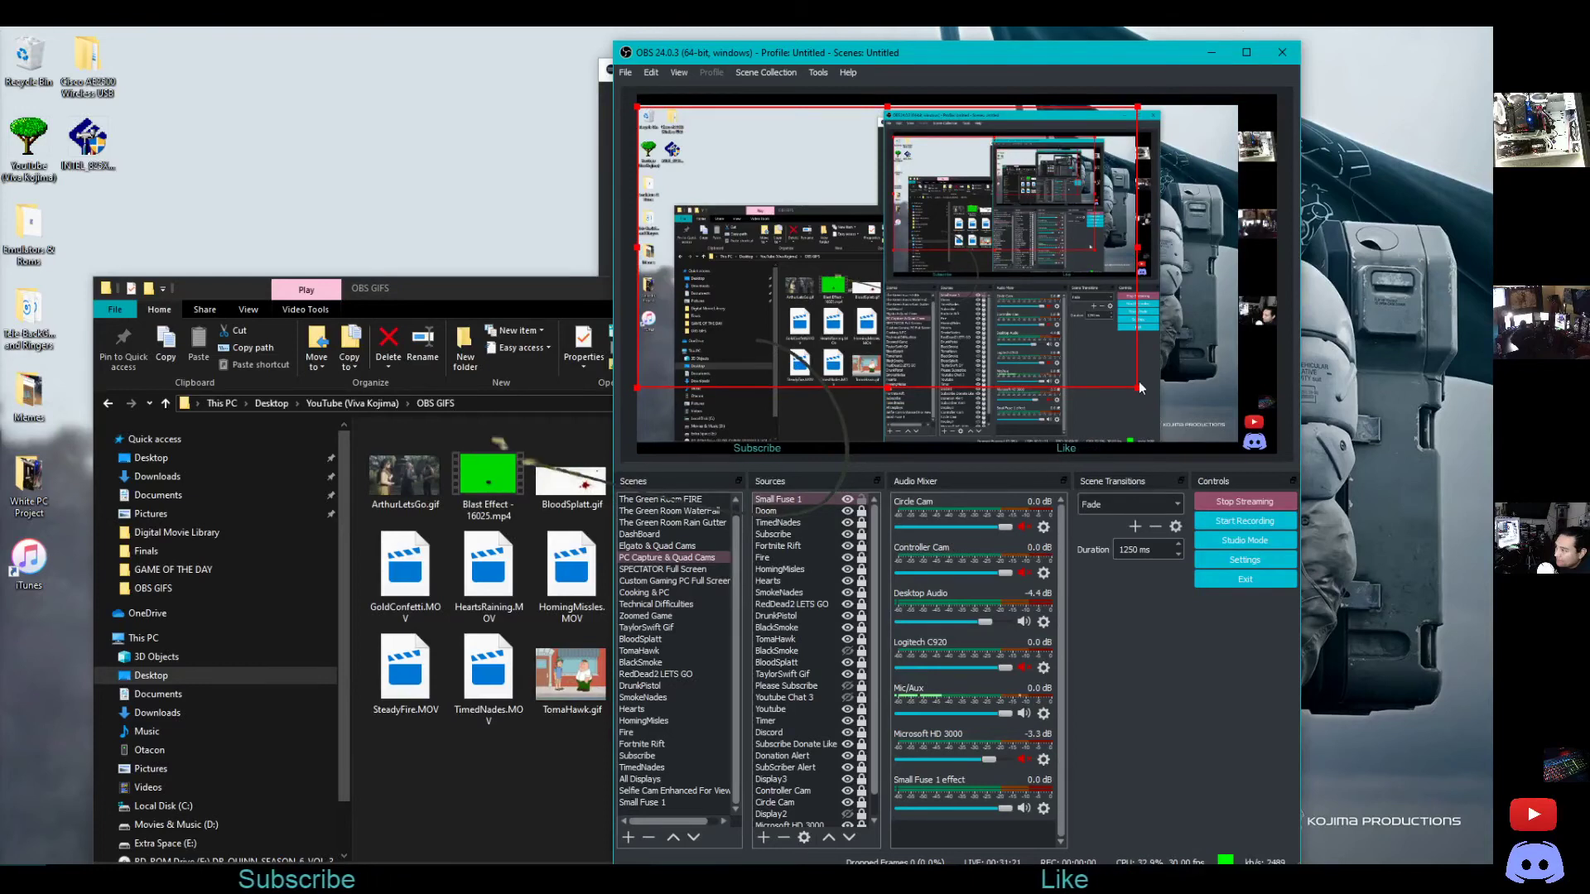
left_click_drag(1139, 386, 1256, 453)
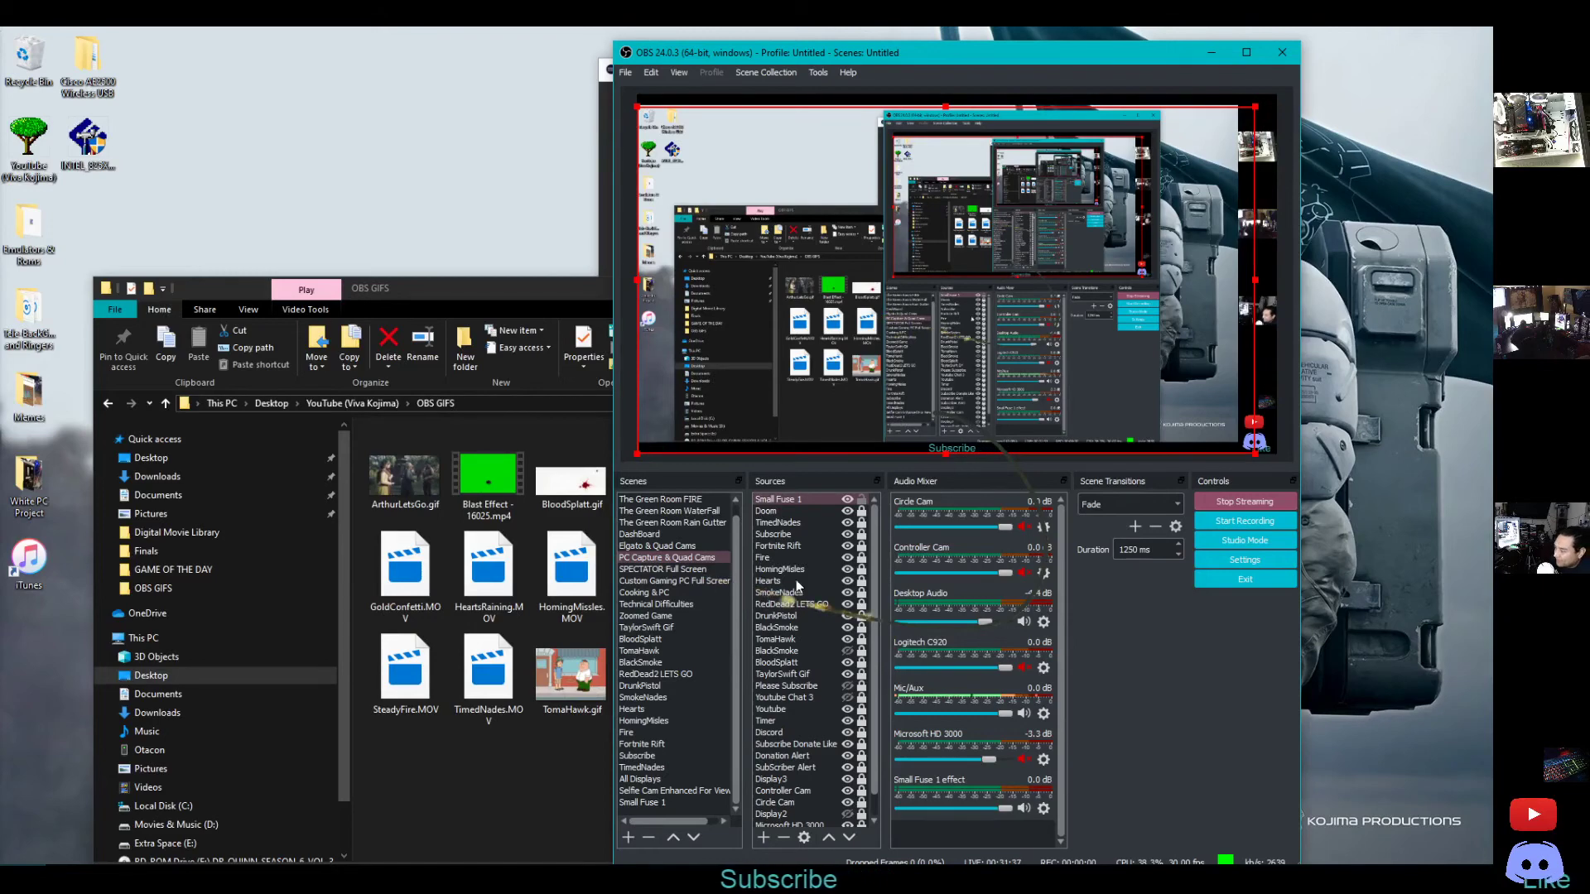
Clear the OBS GIFS folder window away and bring the whole Stream Deck window into open desktop space
left_click(674, 571)
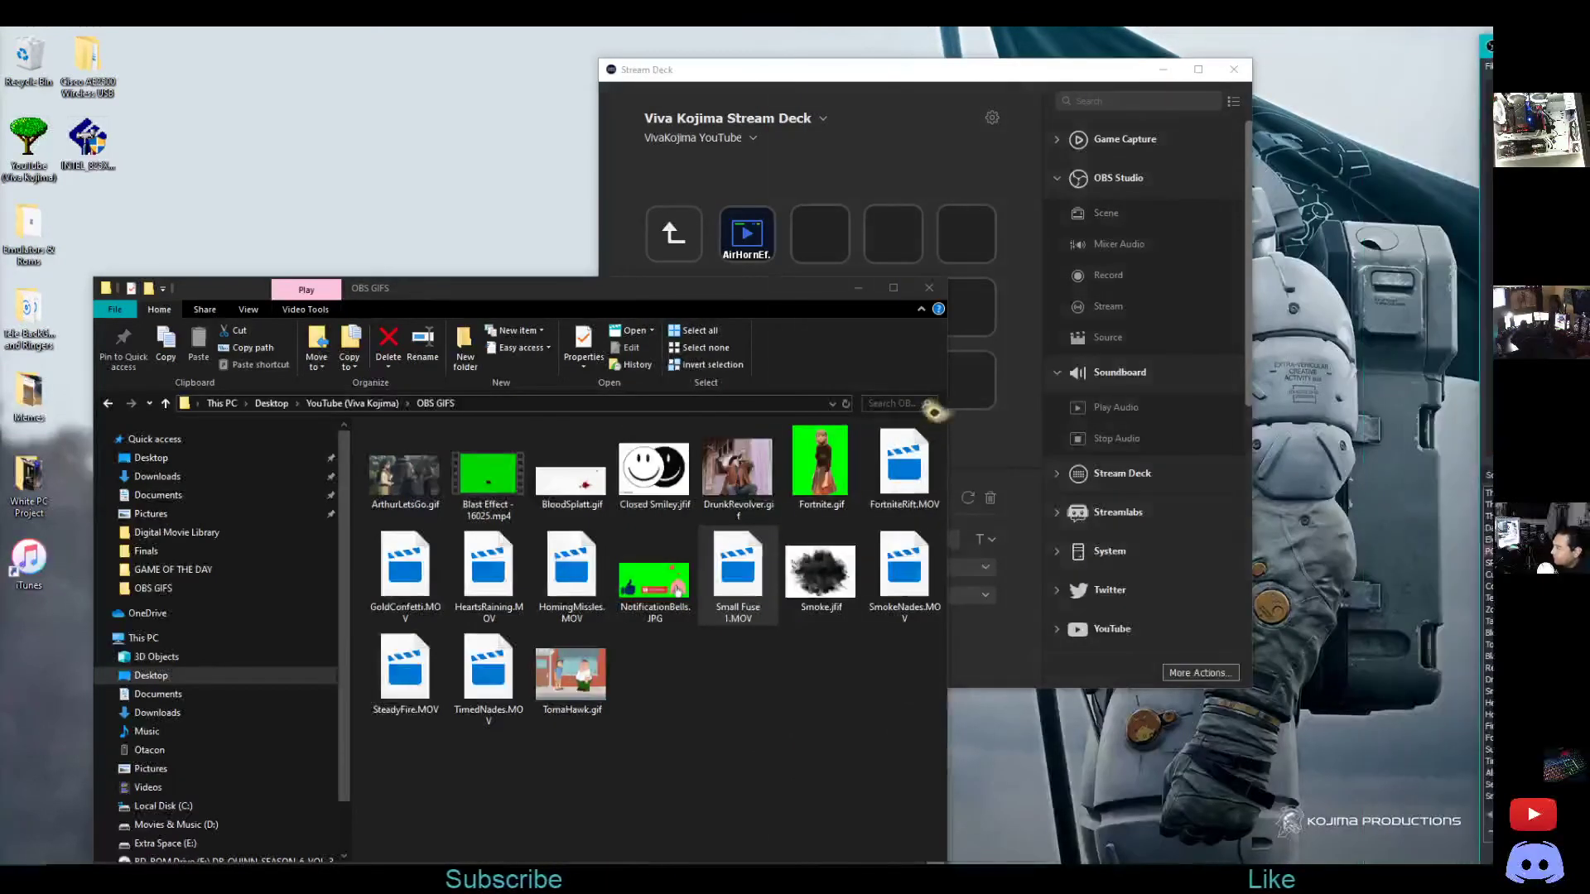
left_click_drag(766, 288, 831, 434)
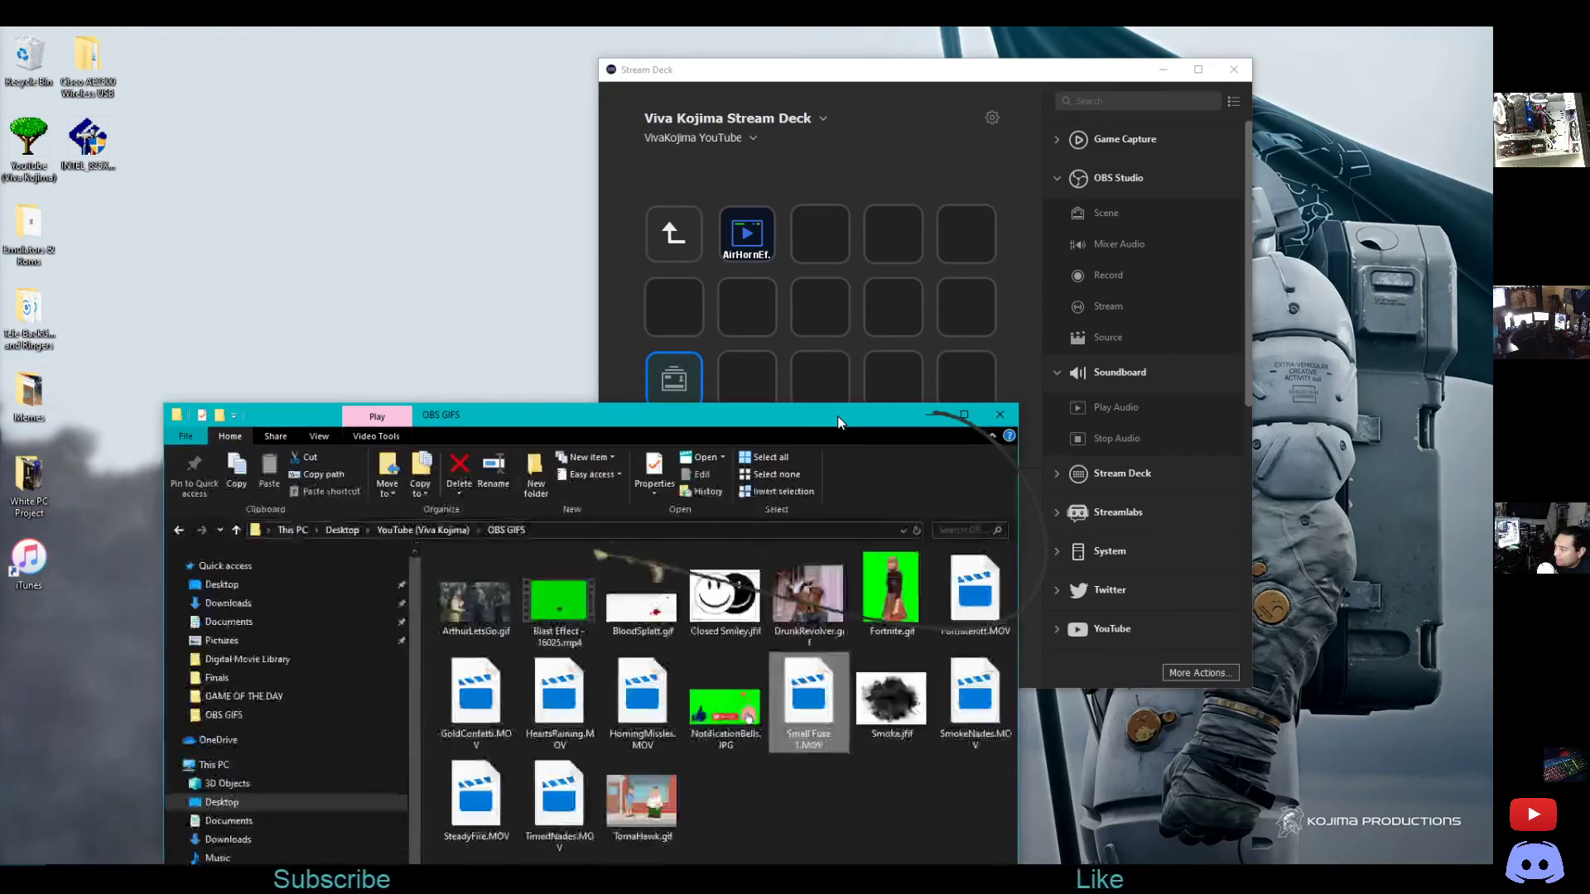
left_click(985, 416)
left_click_drag(985, 75, 1195, 742)
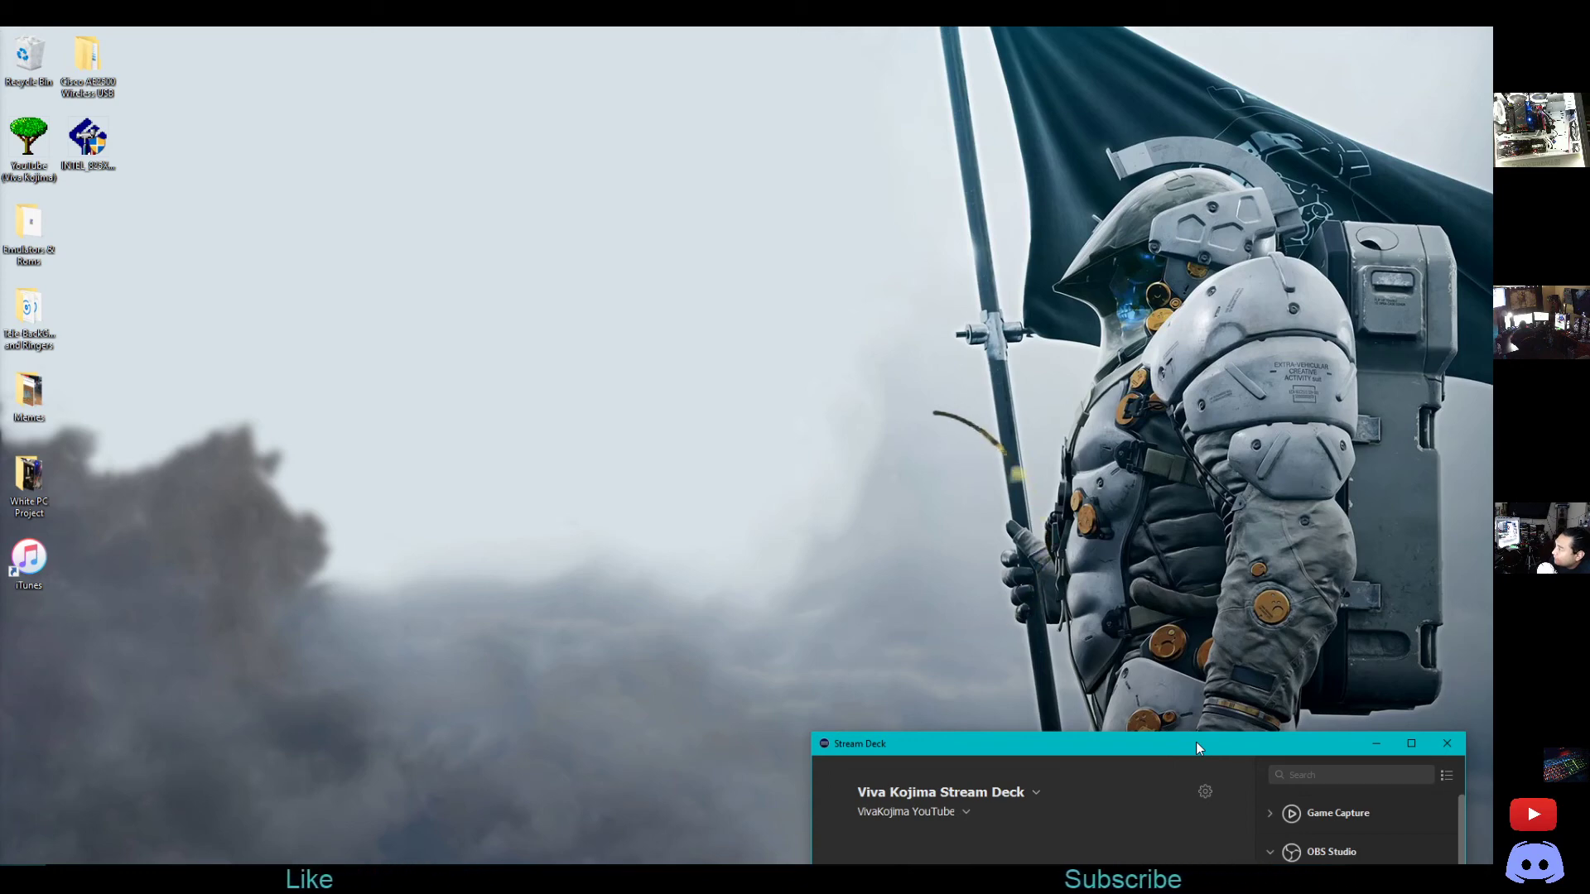
left_click_drag(1196, 742, 621, 121)
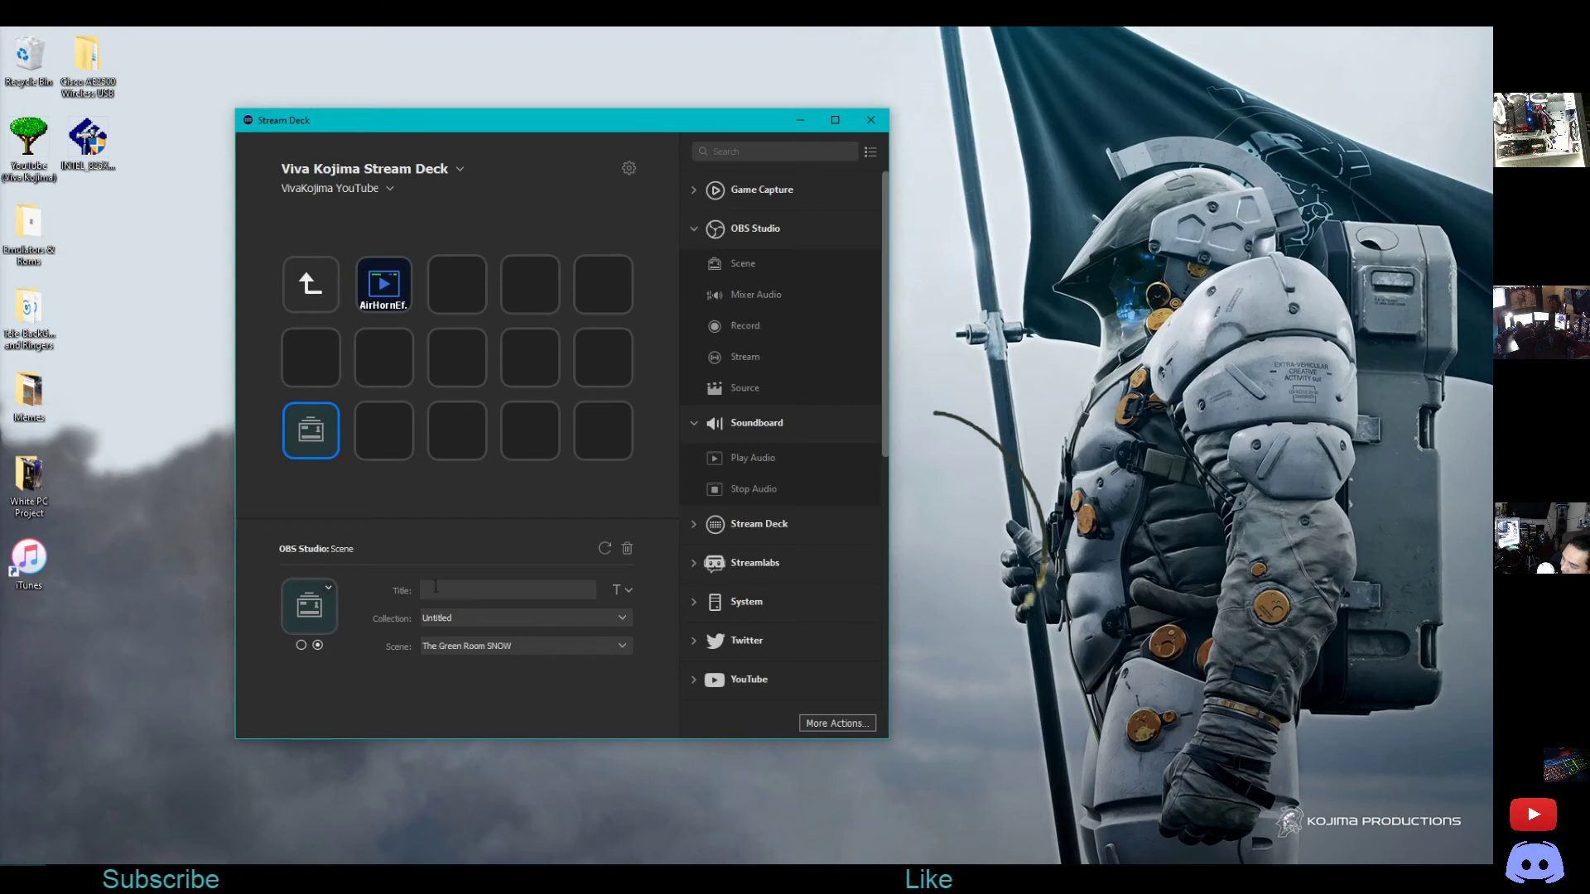
Set the new OBS Studio Scene key's scene to Small Fuse 1 and title the key Fuse
left_click(578, 643)
left_click(566, 625)
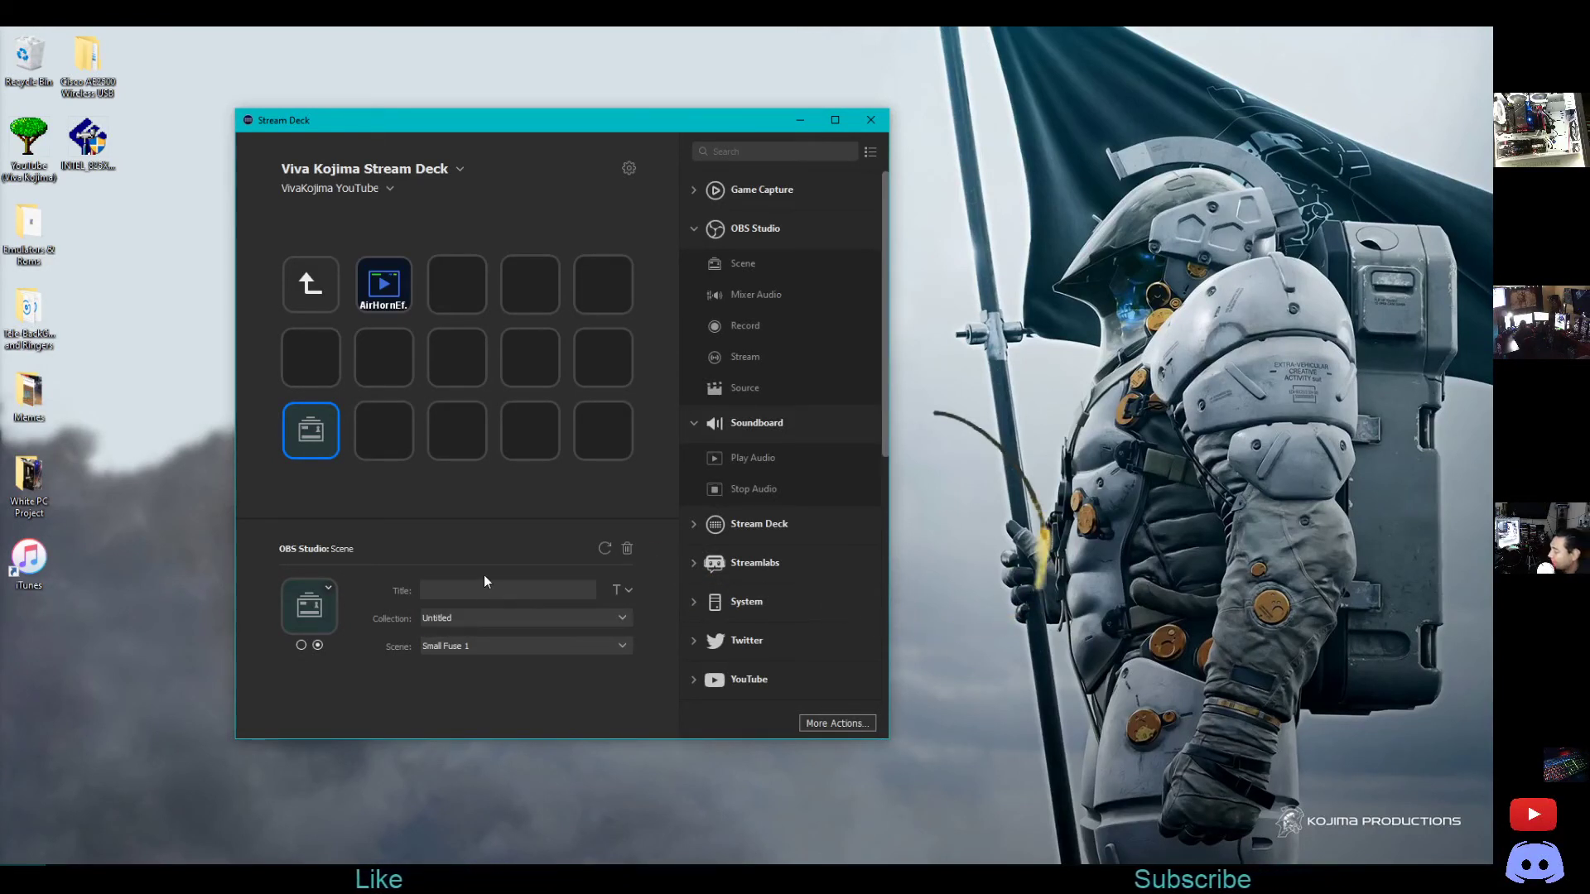
left_click(459, 618)
left_click(460, 617)
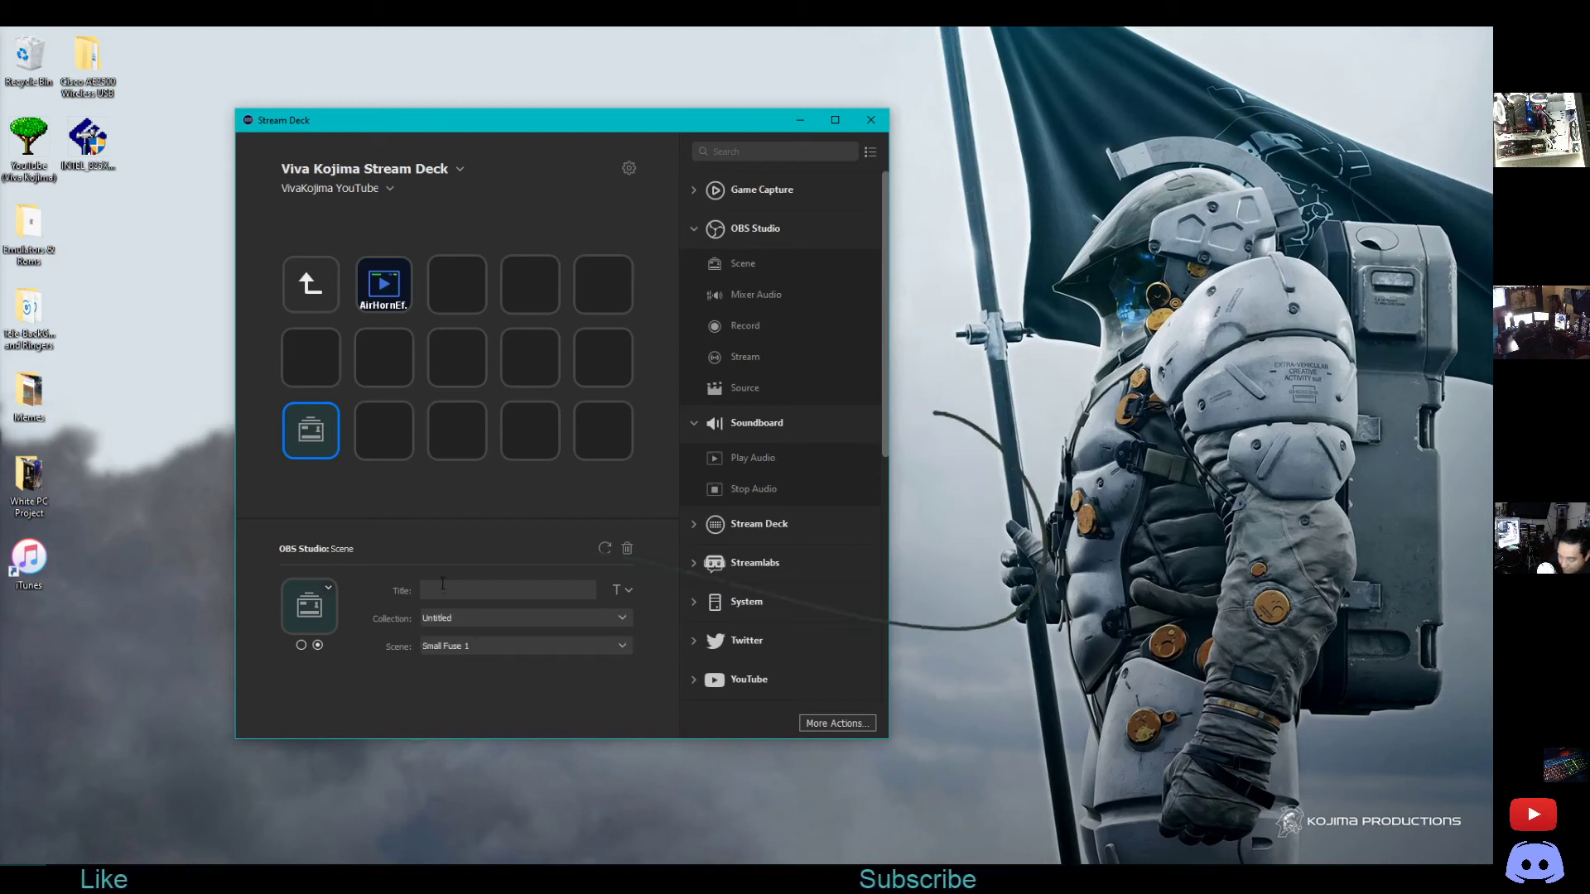
type("Fuse")
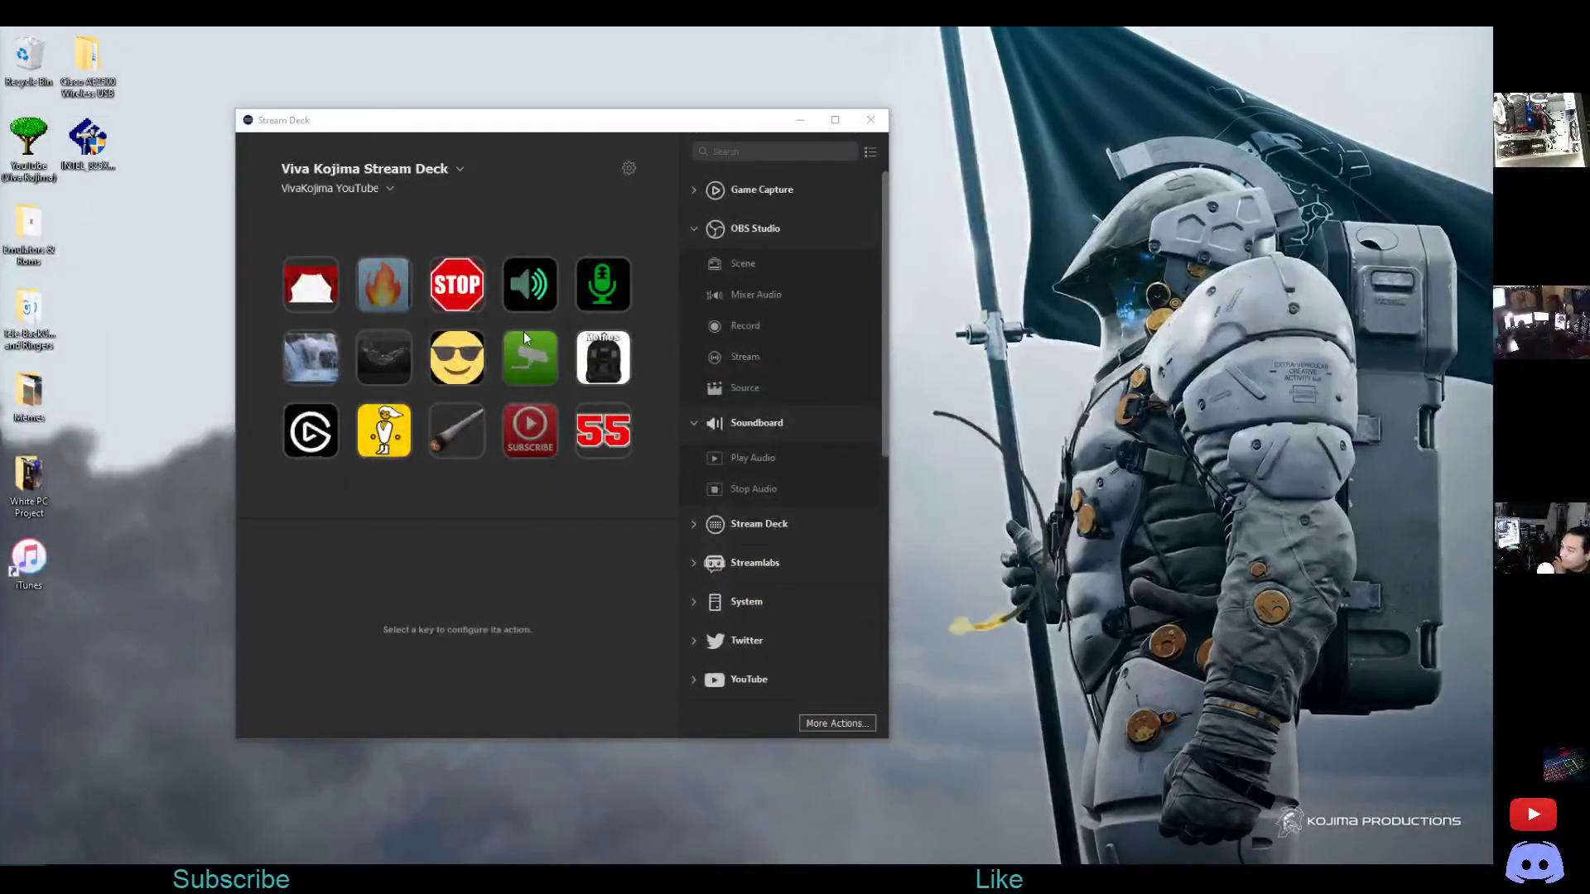
Reopen the backpack folder nested inside the Memes folder and select the Fuse key
left_click(604, 356)
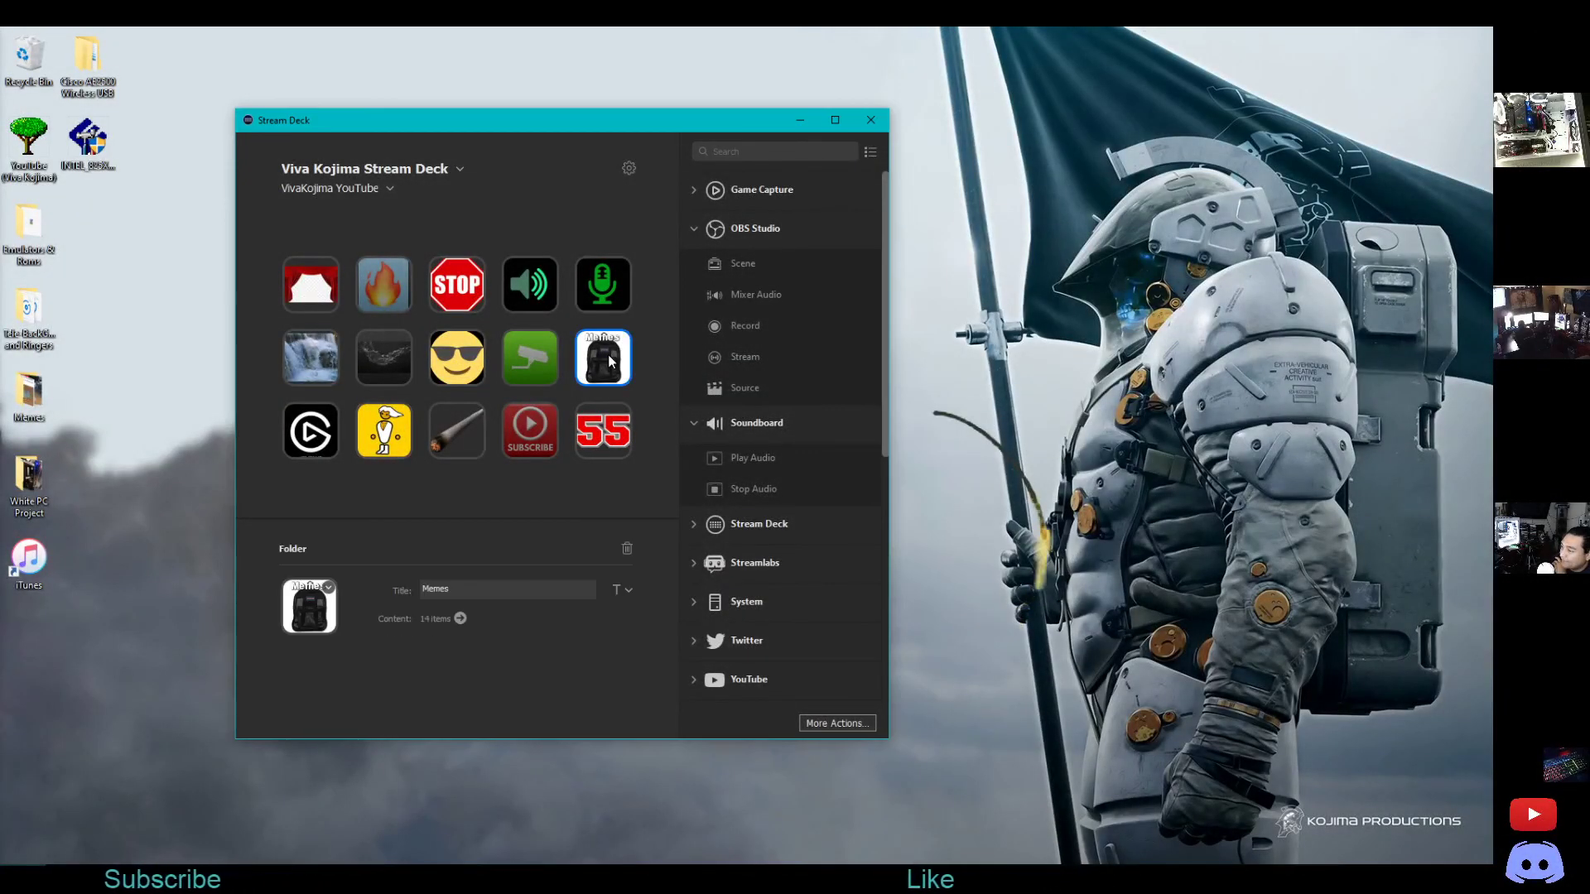
double_click(608, 355)
left_click(404, 288)
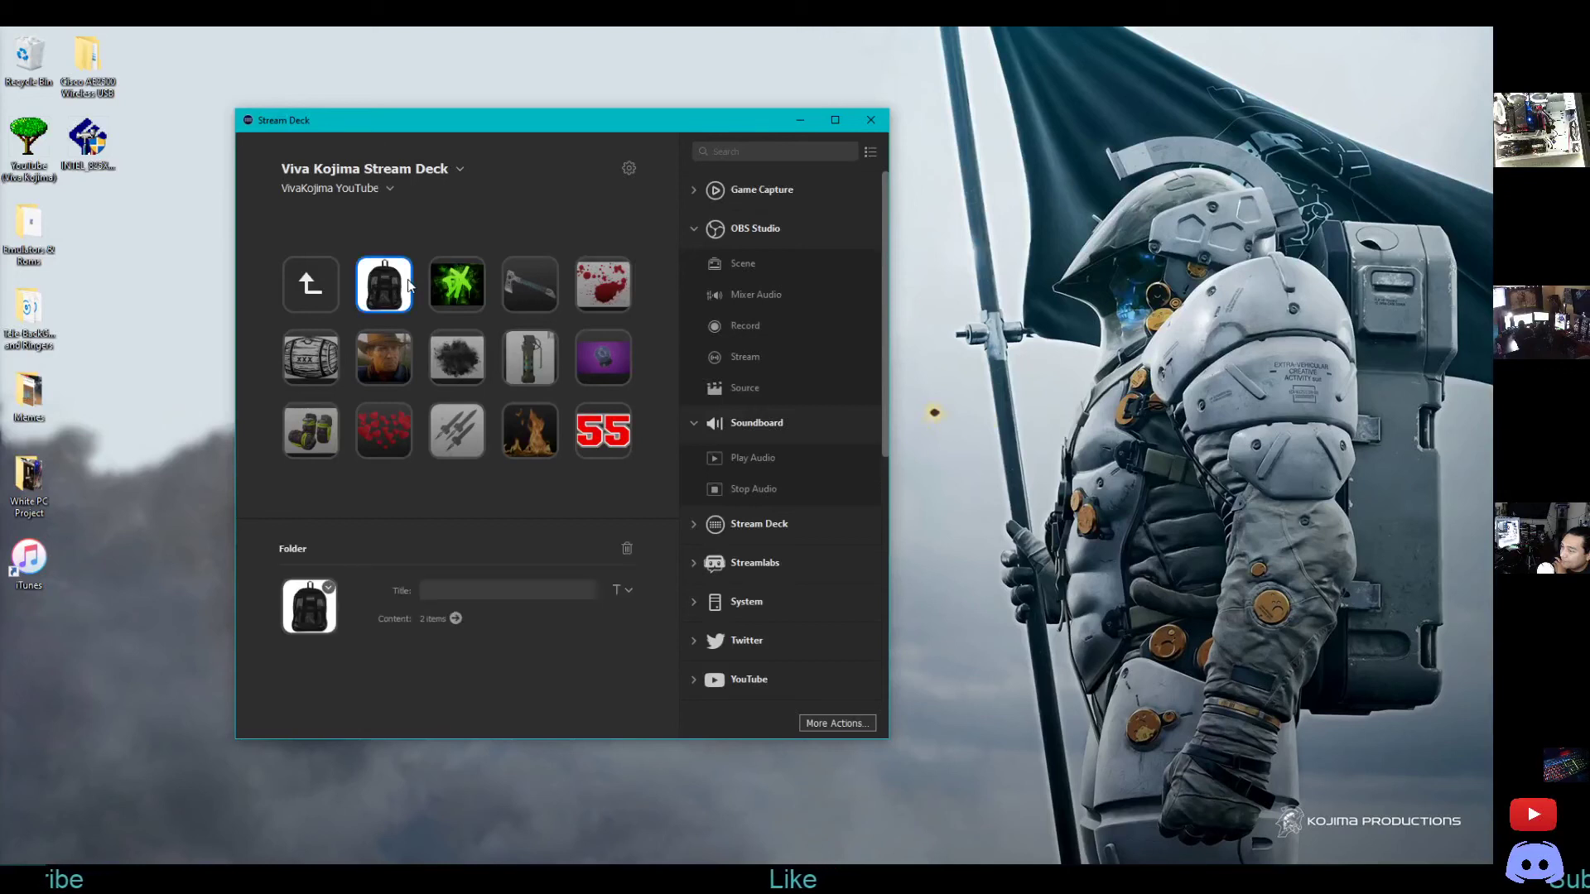
double_click(406, 288)
left_click(313, 432)
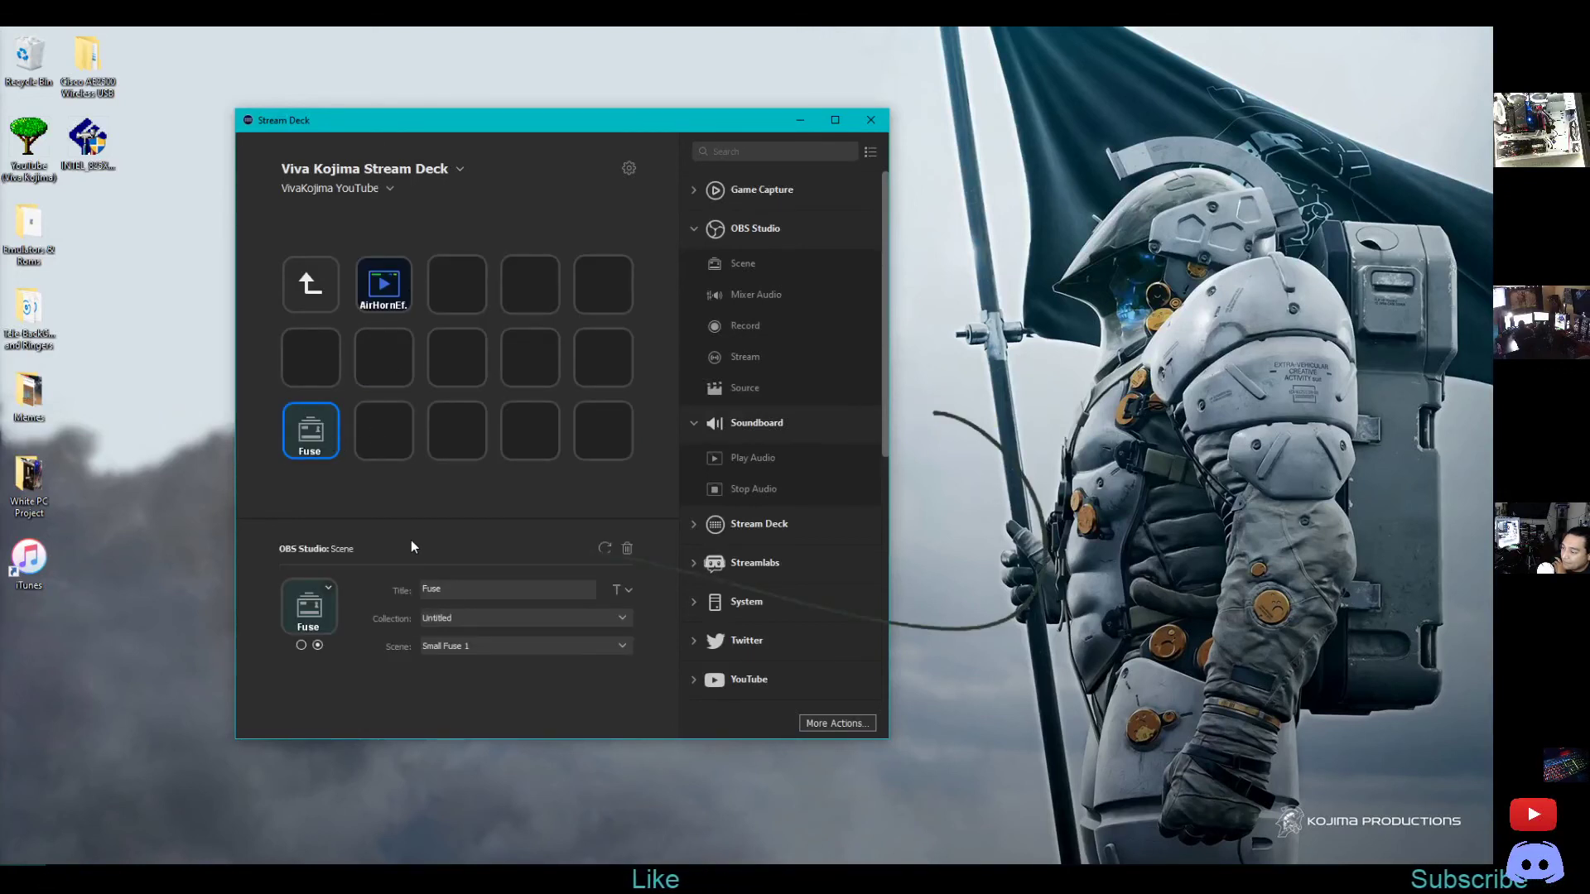
Replace the Fuse key with an OBS Studio Source action using the Small Fuse 1 scene and its Small Fuse 1 effect source
left_click(627, 548)
left_click(594, 471)
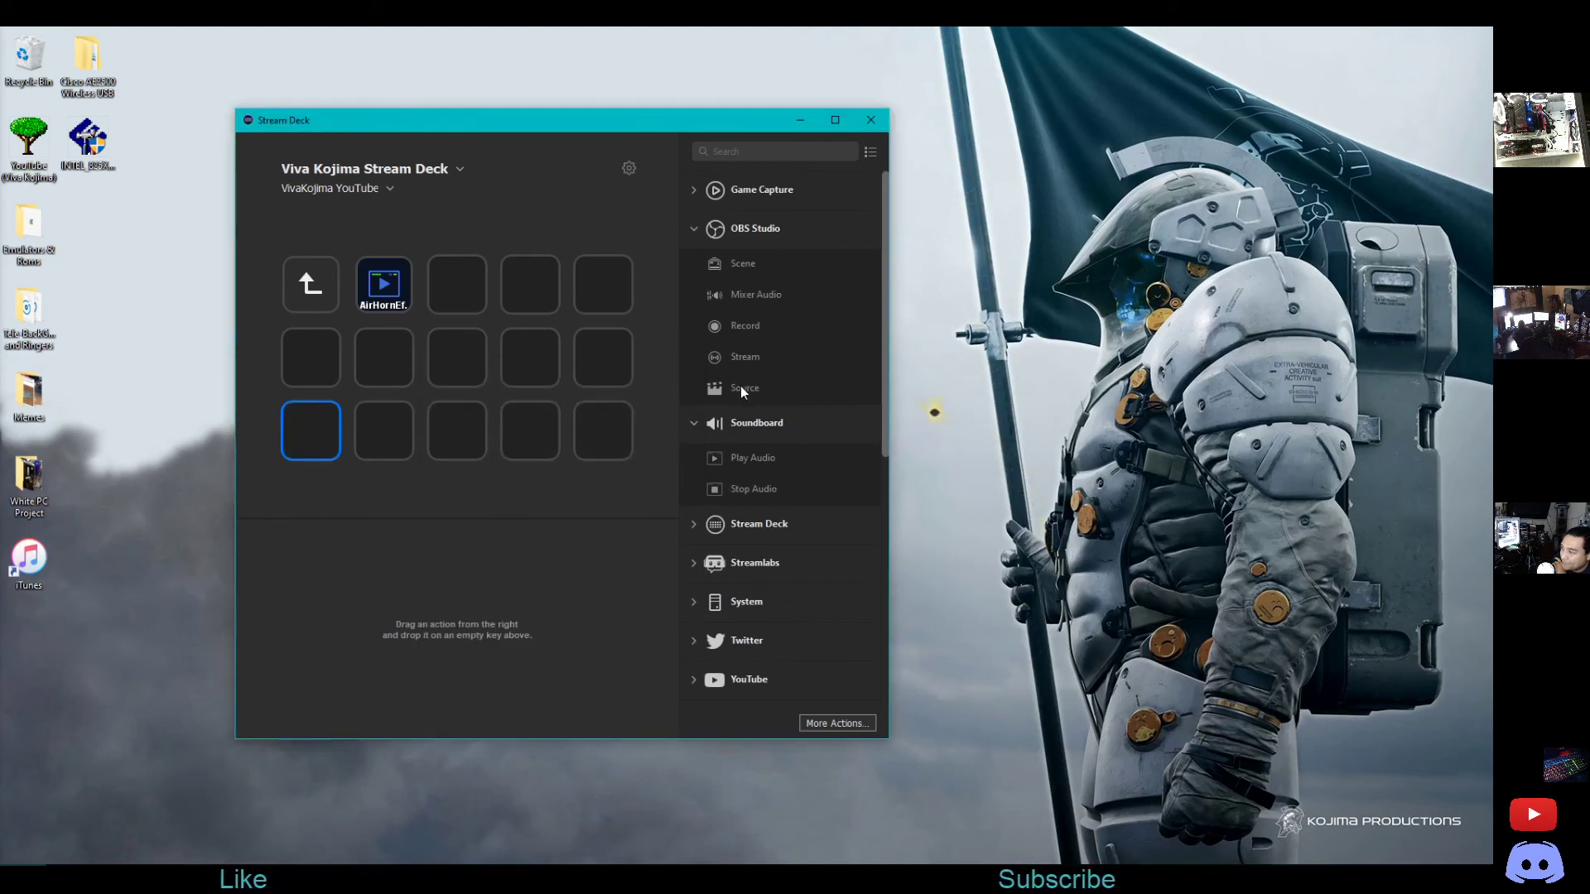
left_click_drag(740, 386, 281, 440)
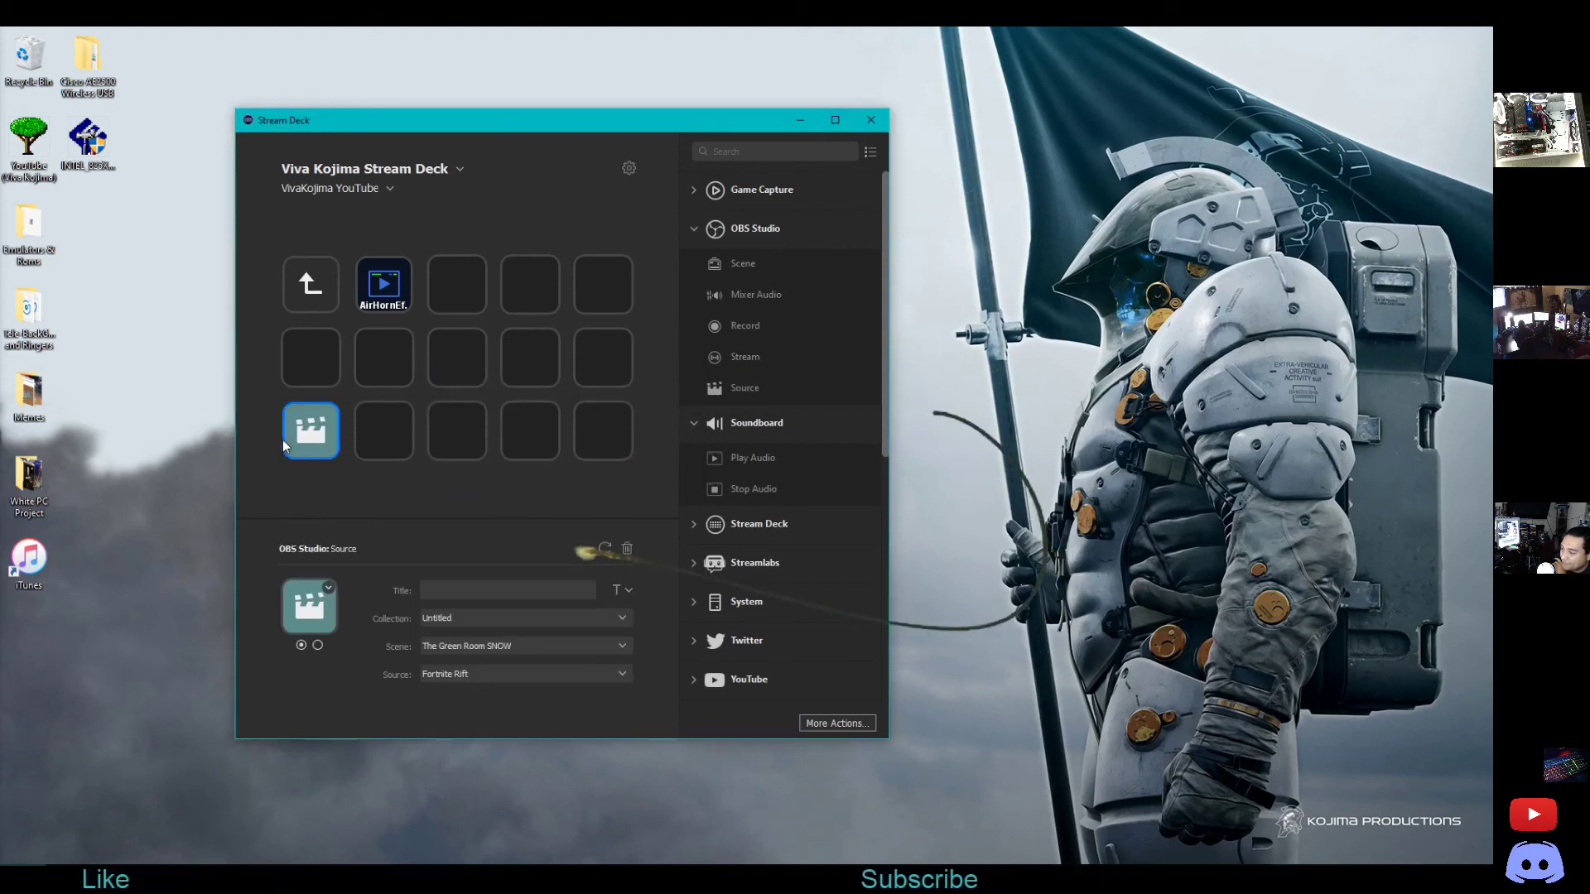
left_click(443, 646)
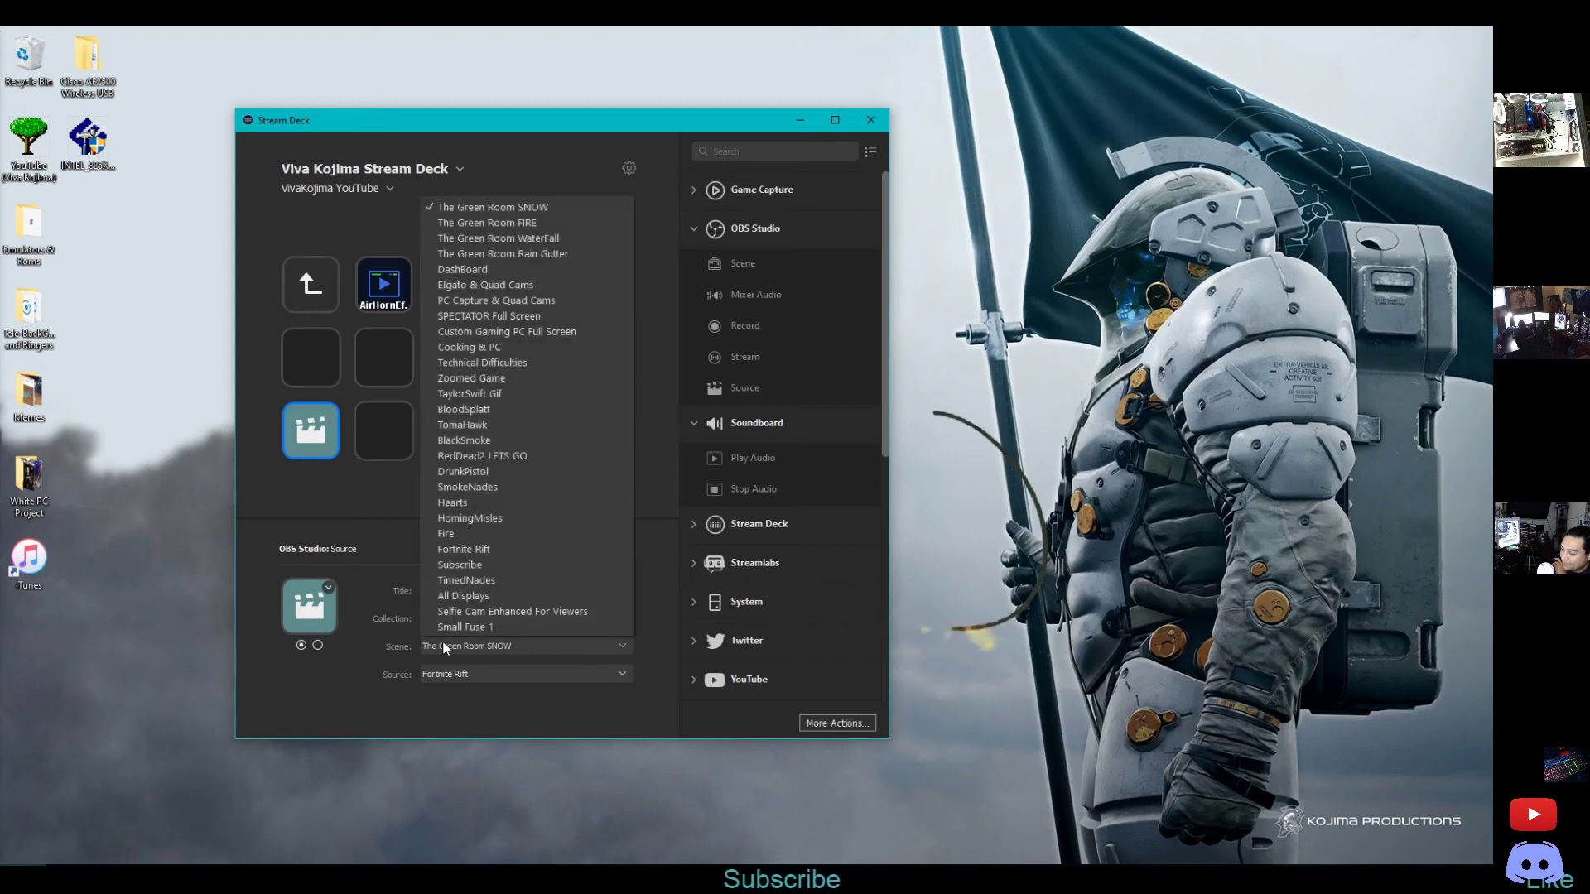
left_click(450, 629)
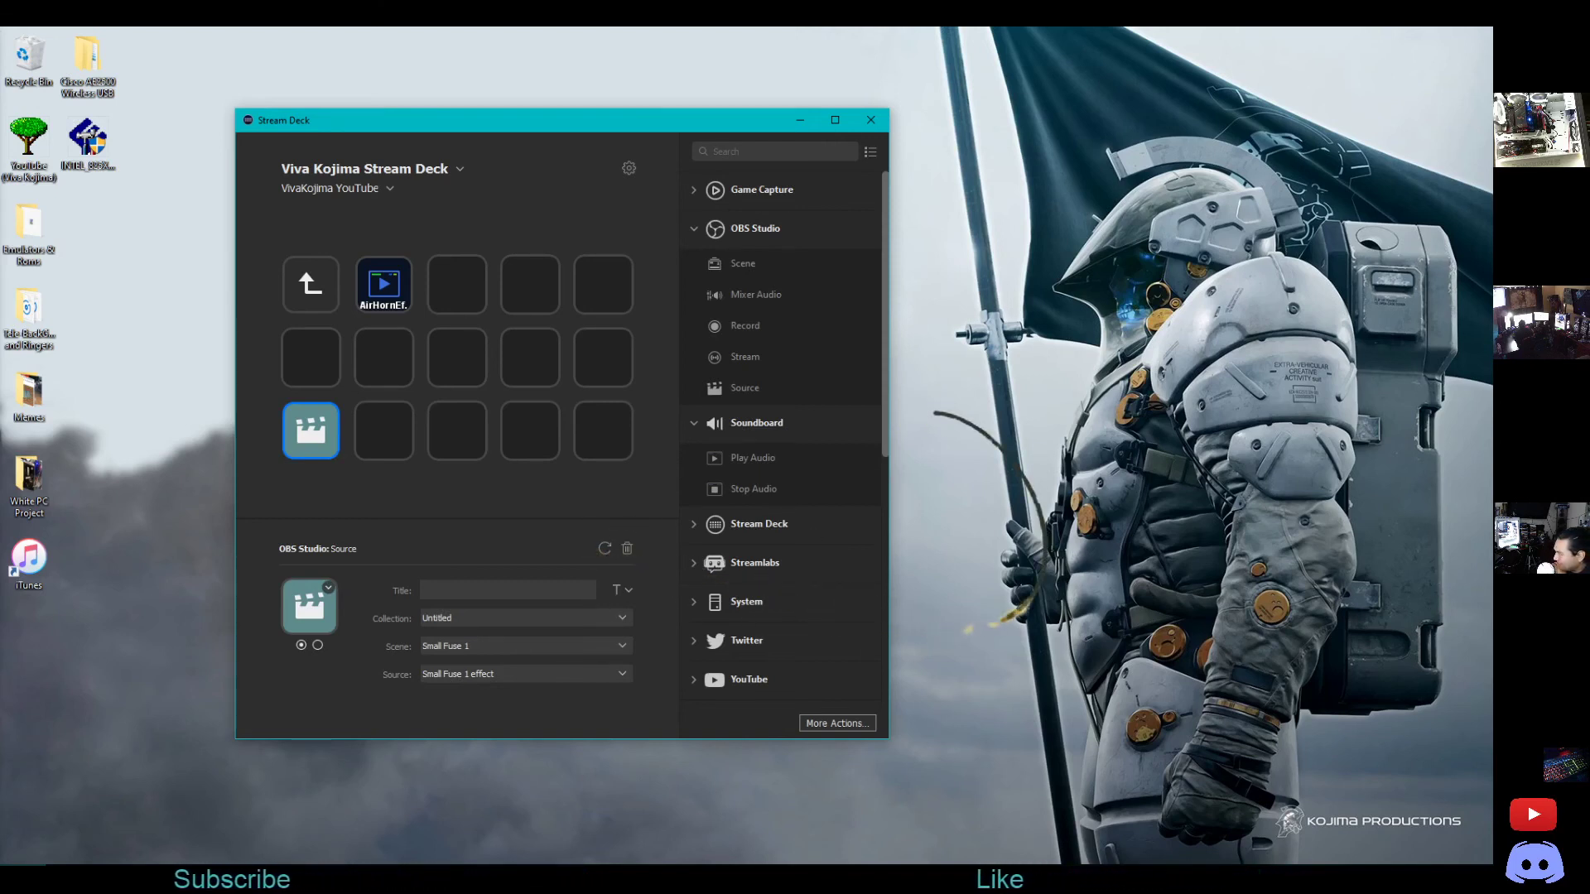
Bring the OBS window onto the desktop and remove the Small Fuse 1 source from the PC Capture & Quad Cams scene
left_click_drag(1573, 149, 819, 108)
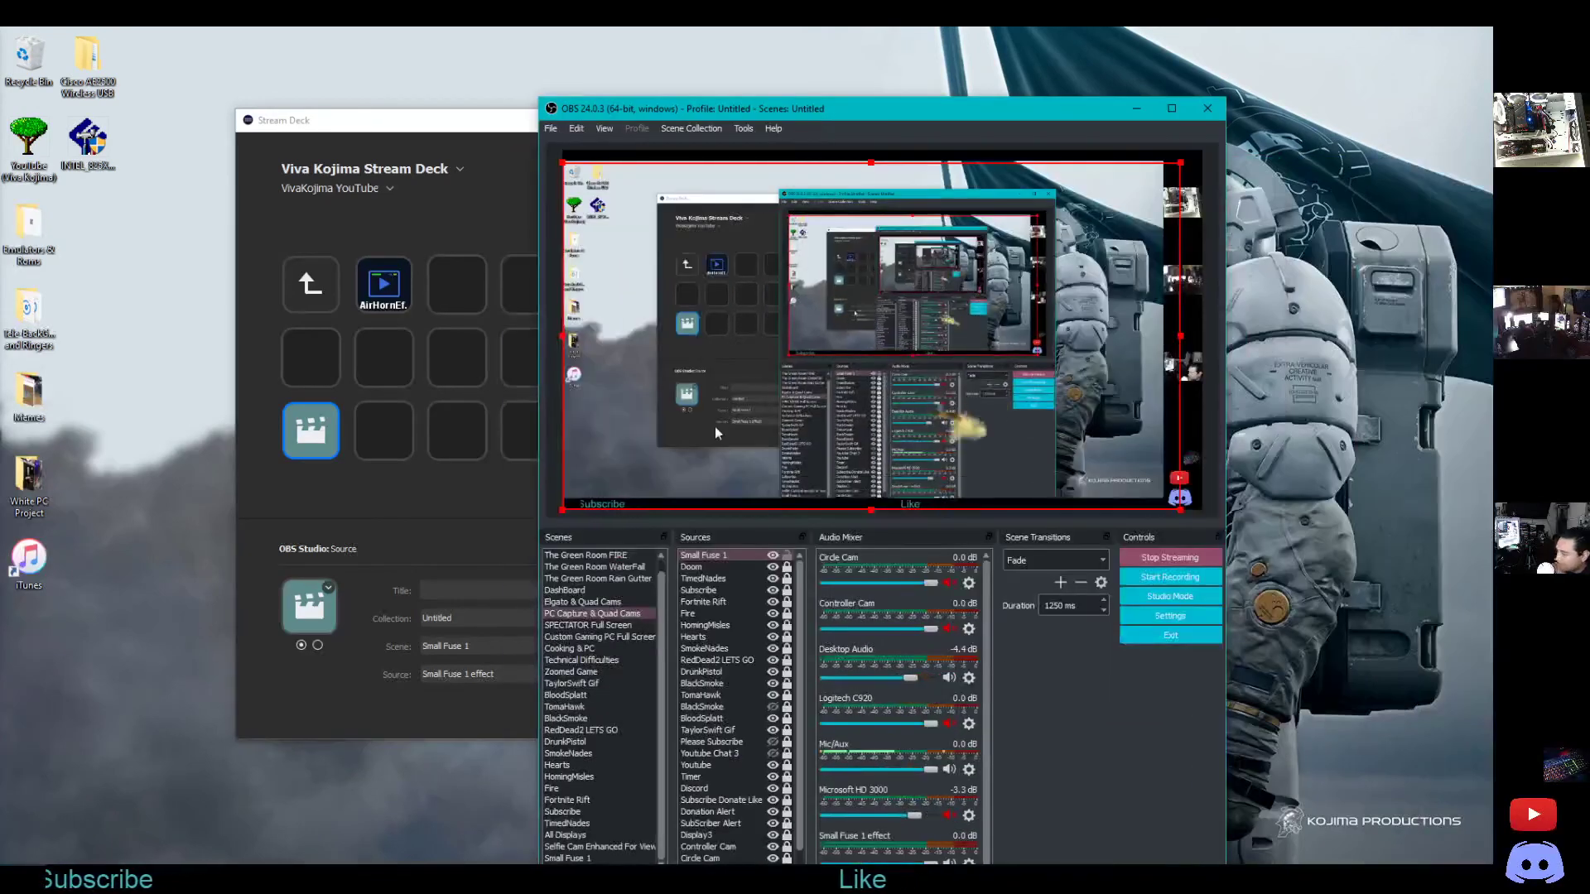
right_click(733, 556)
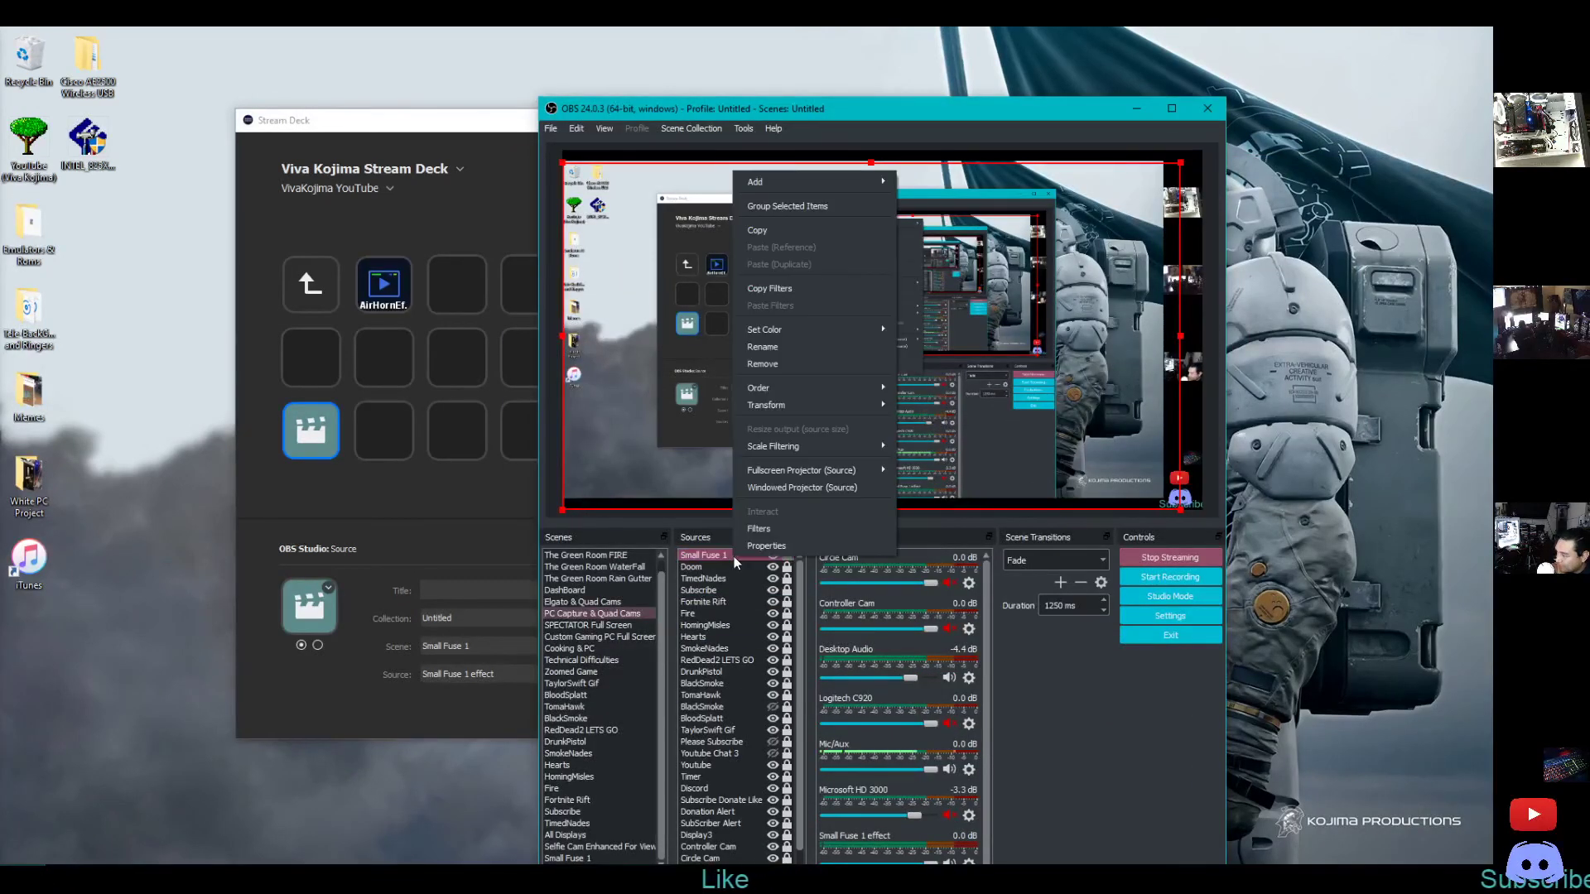
left_click(760, 365)
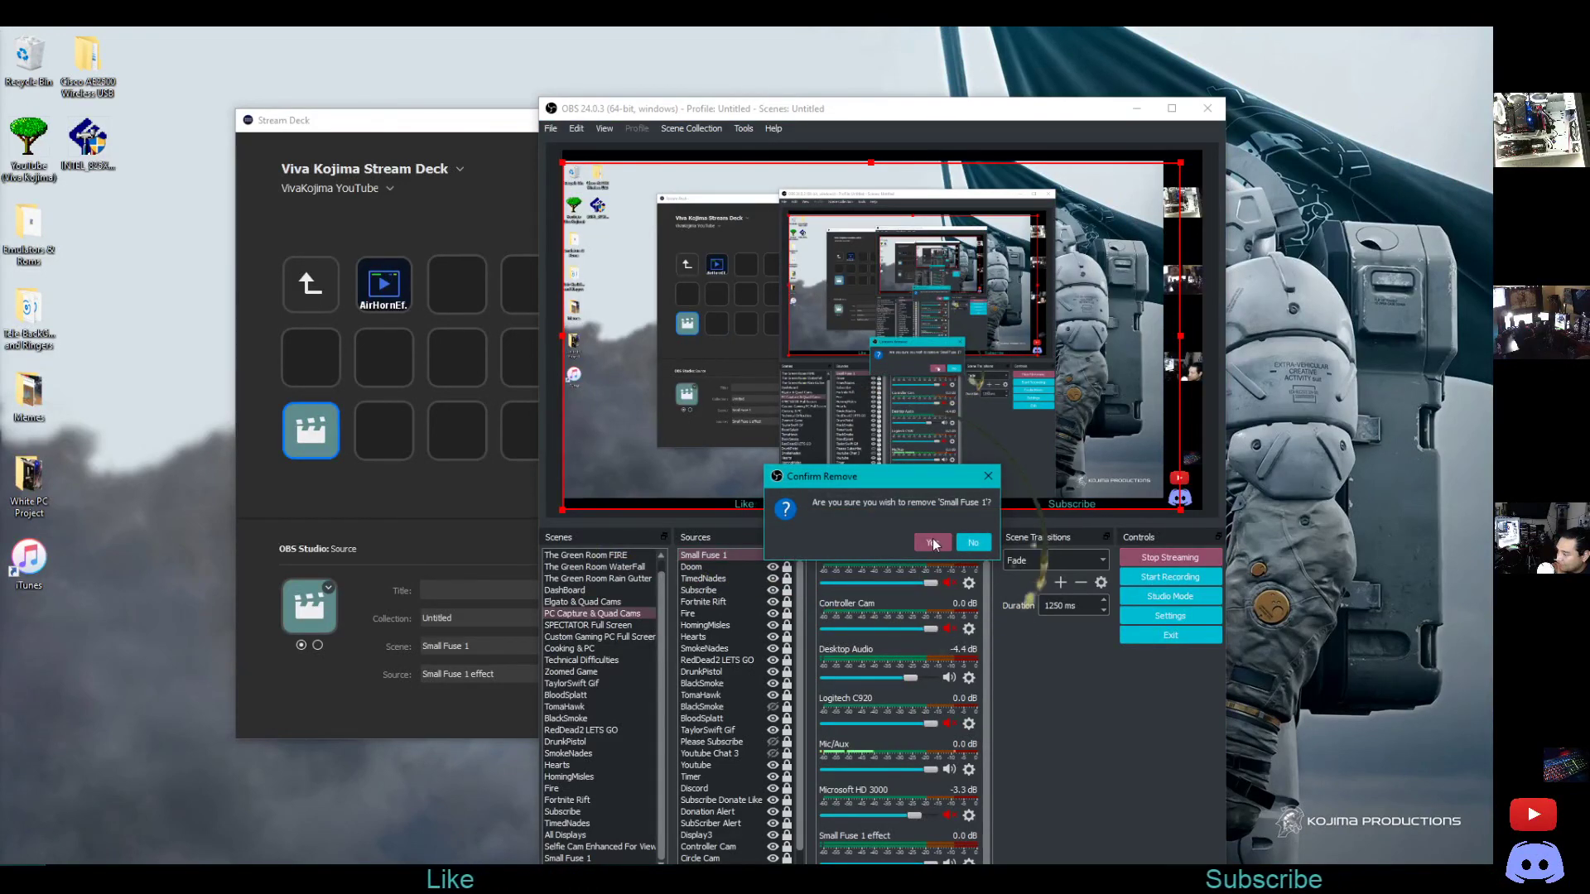
left_click(933, 542)
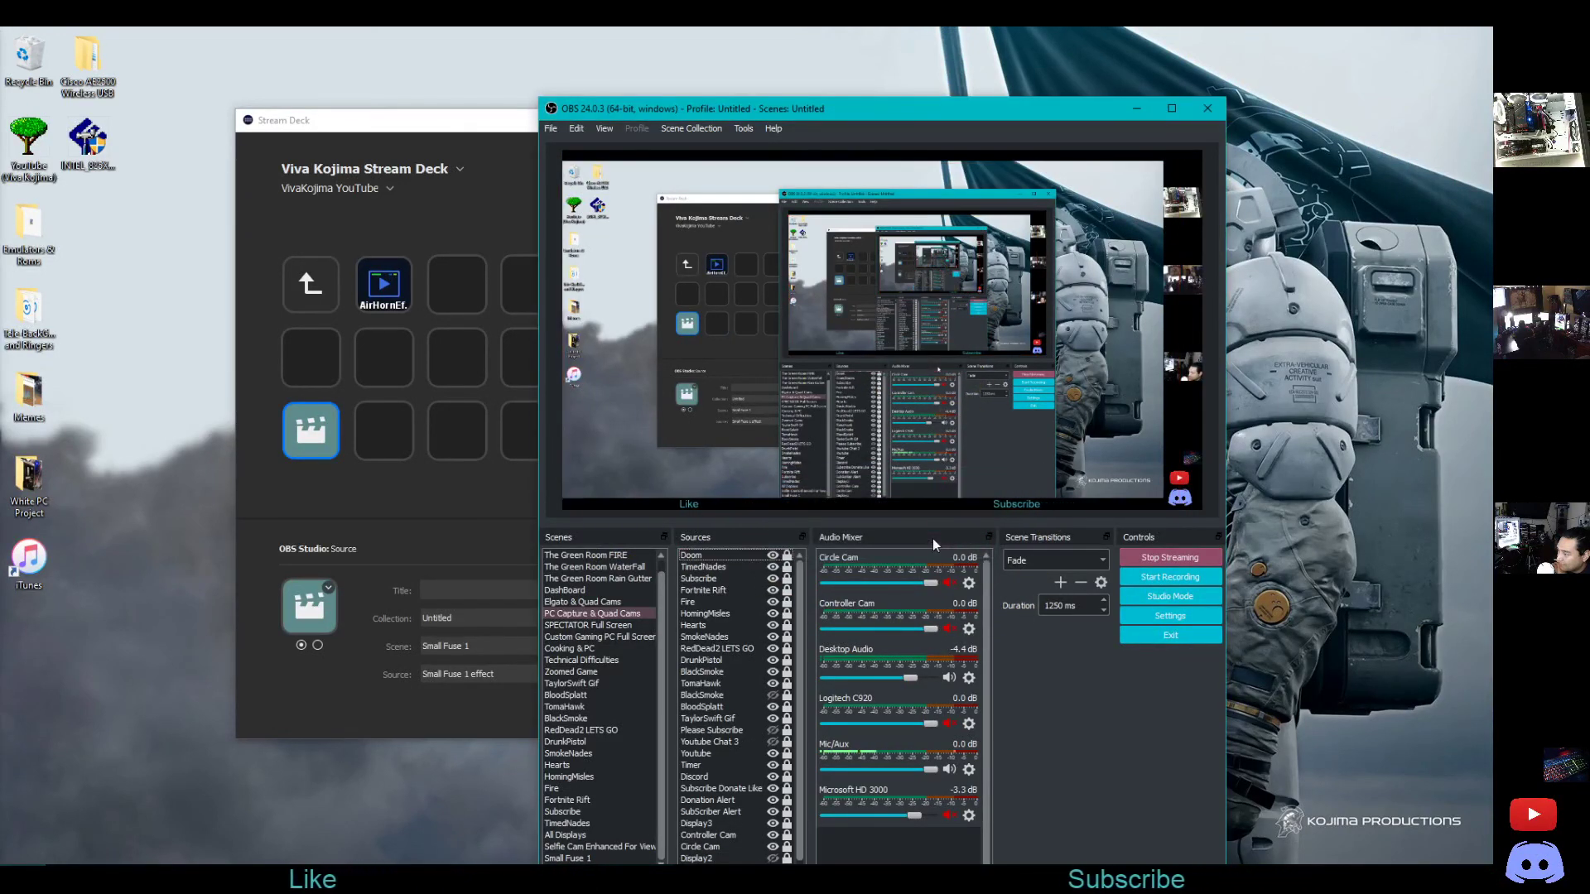
Bring the whole OBS window into view, preview the Small Fuse 1 scene and return to PC Capture & Quad Cams
left_click_drag(839, 109, 866, 51)
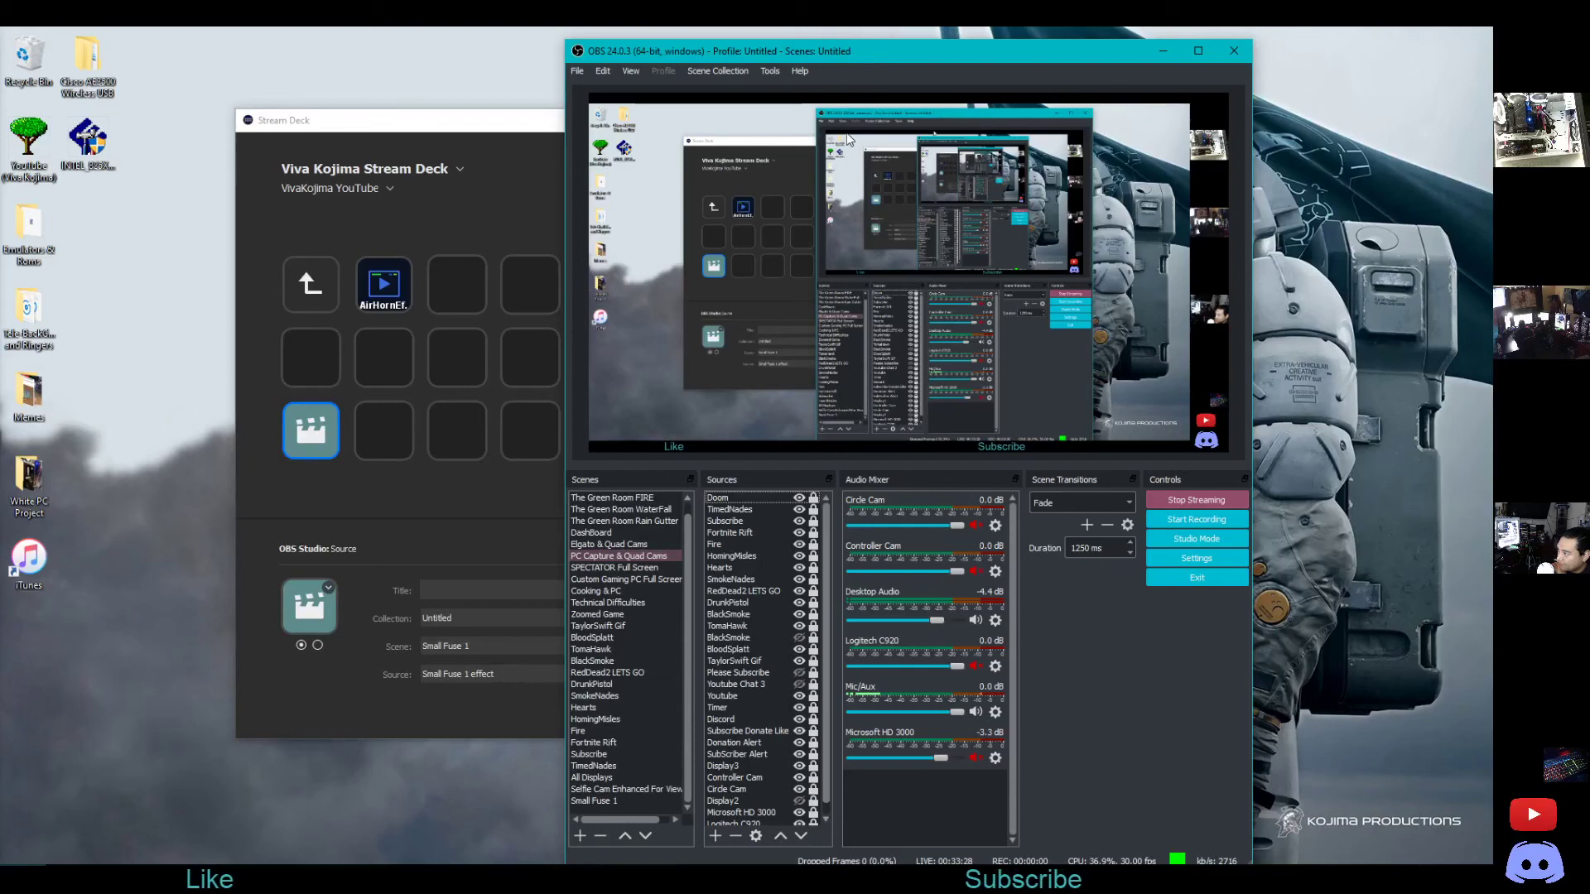
left_click(613, 798)
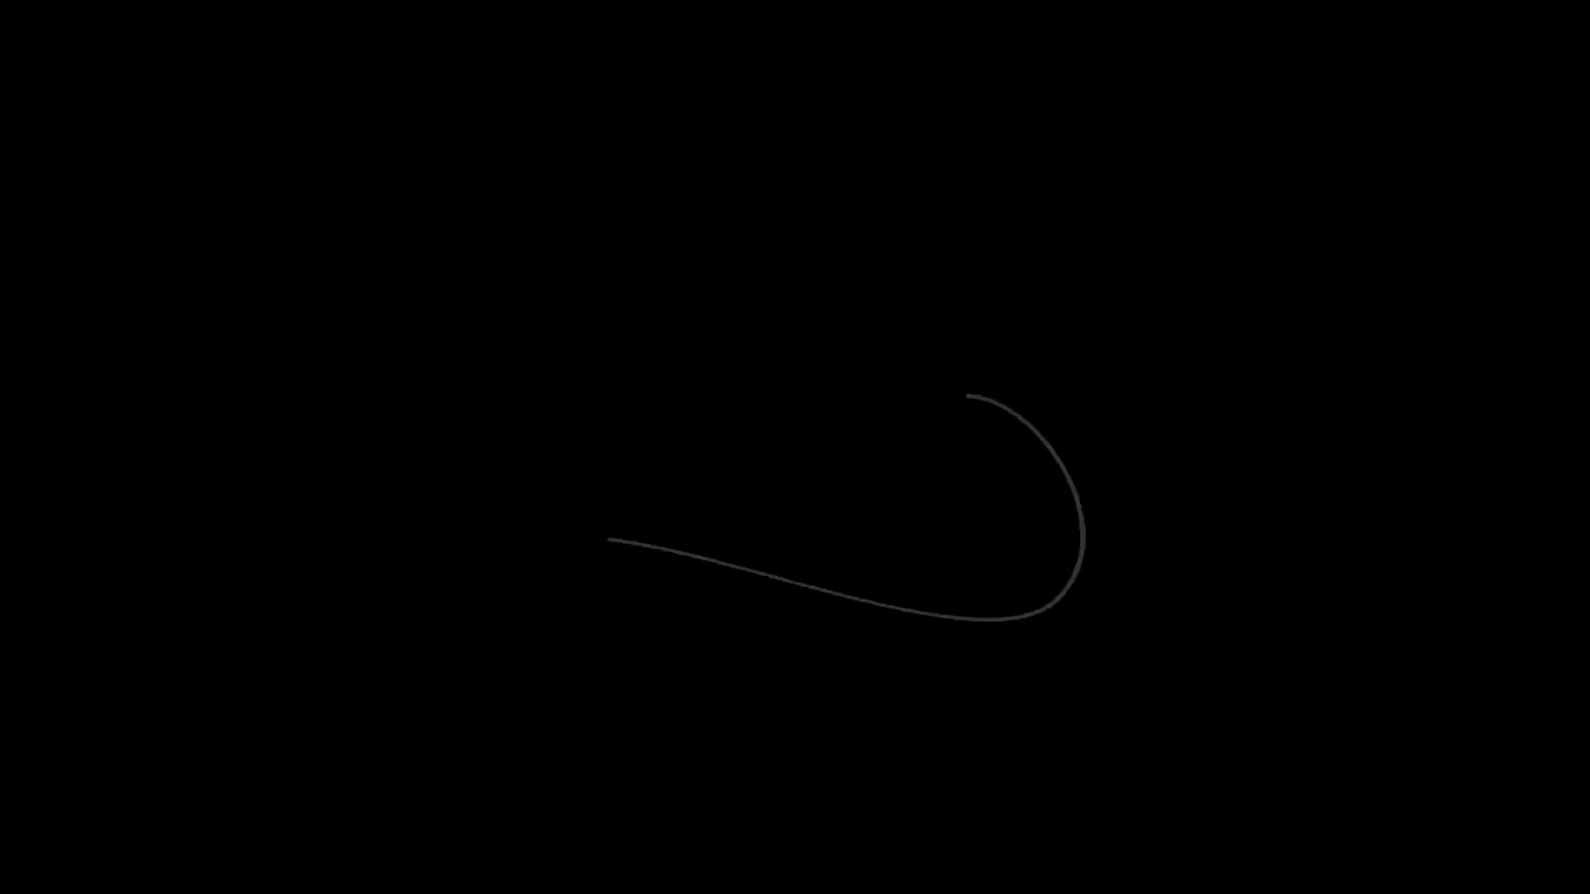
left_click(638, 555)
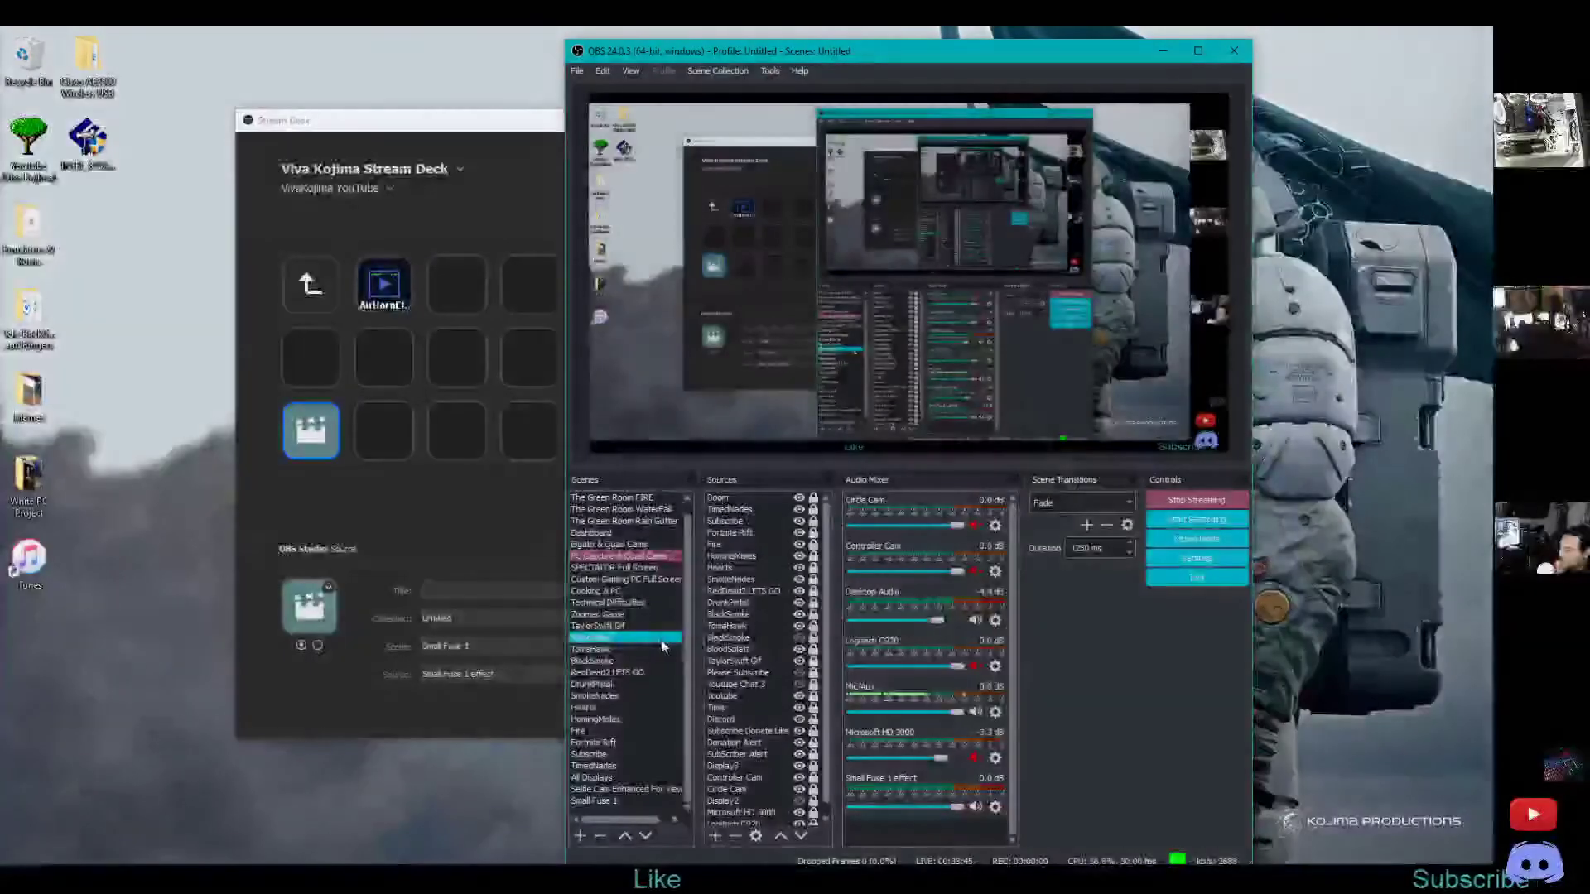
Inspect the properties of the TomaHawk and SmokeNades sources, leaving both unchanged
right_click(724, 627)
left_click(745, 614)
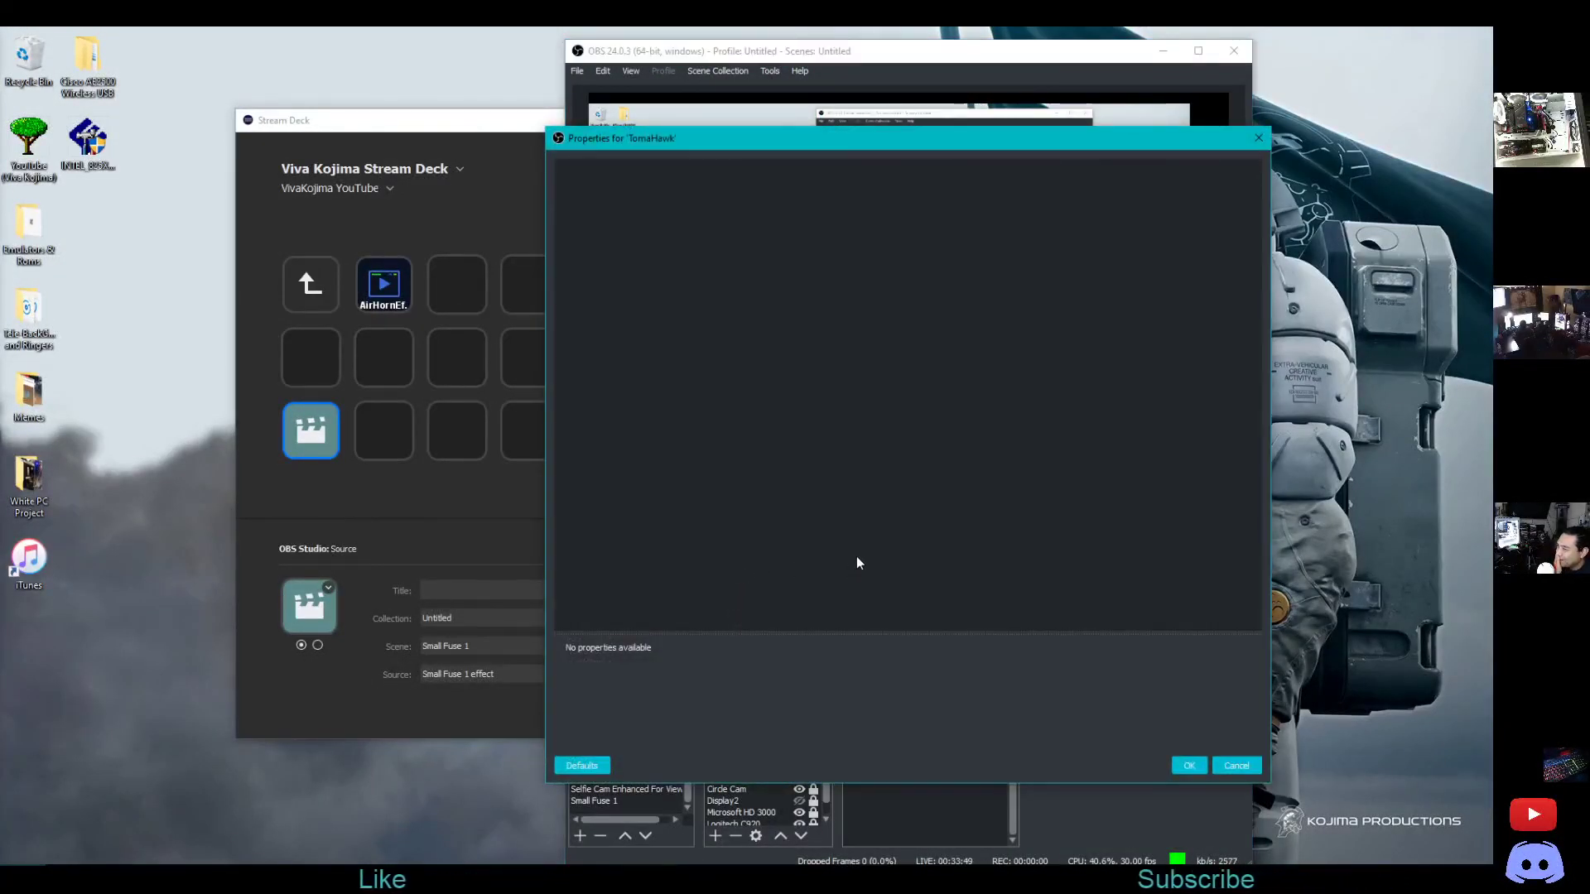
left_click(1257, 766)
left_click_drag(751, 645, 758, 582)
right_click(764, 582)
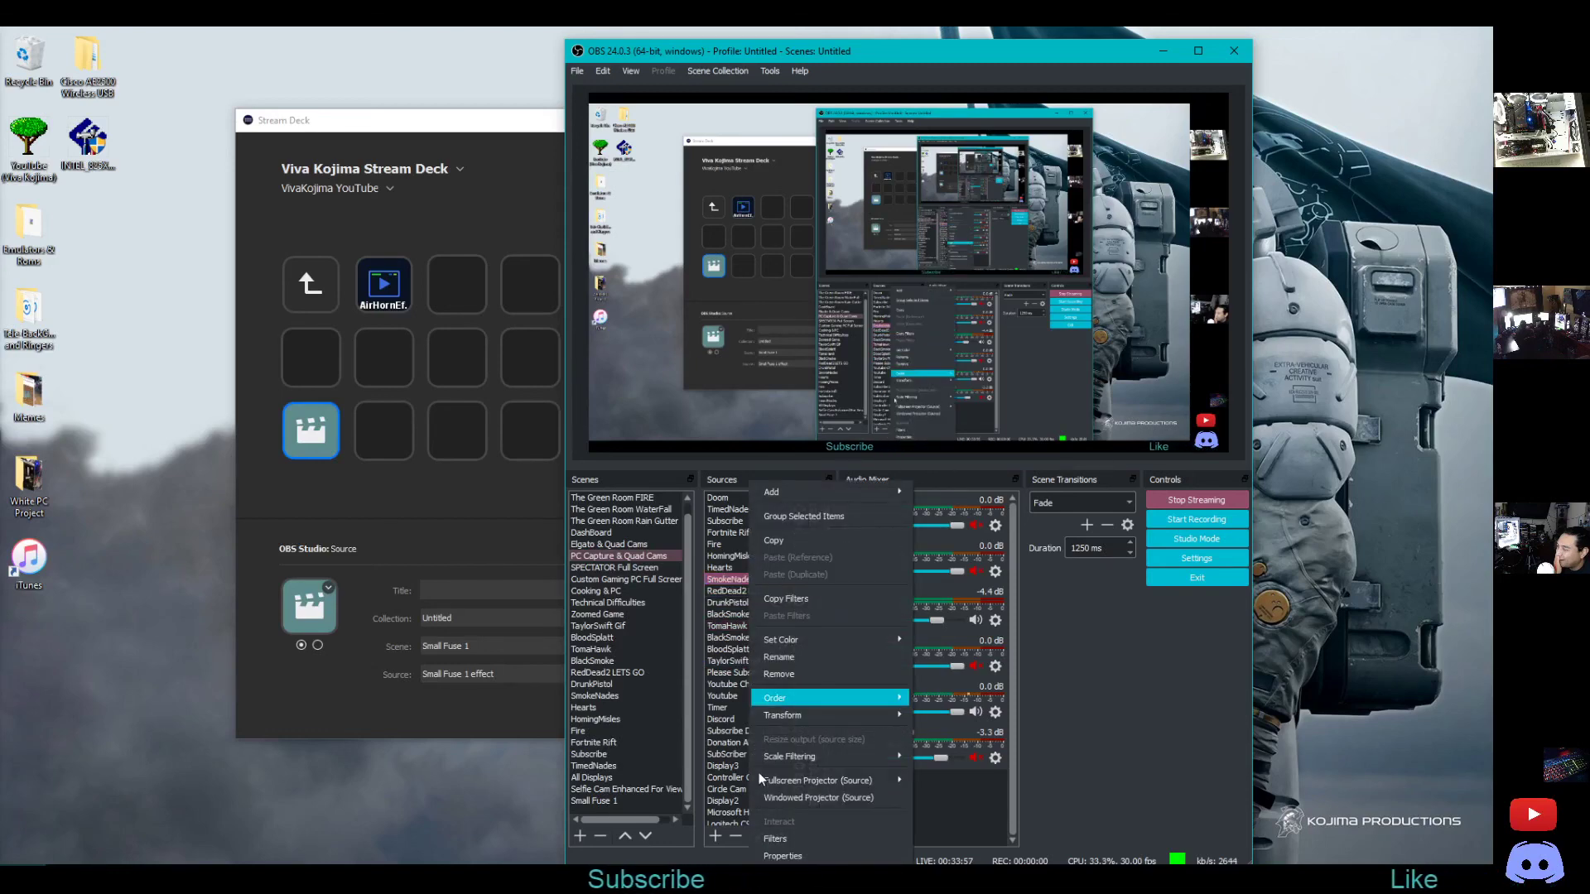
left_click(785, 855)
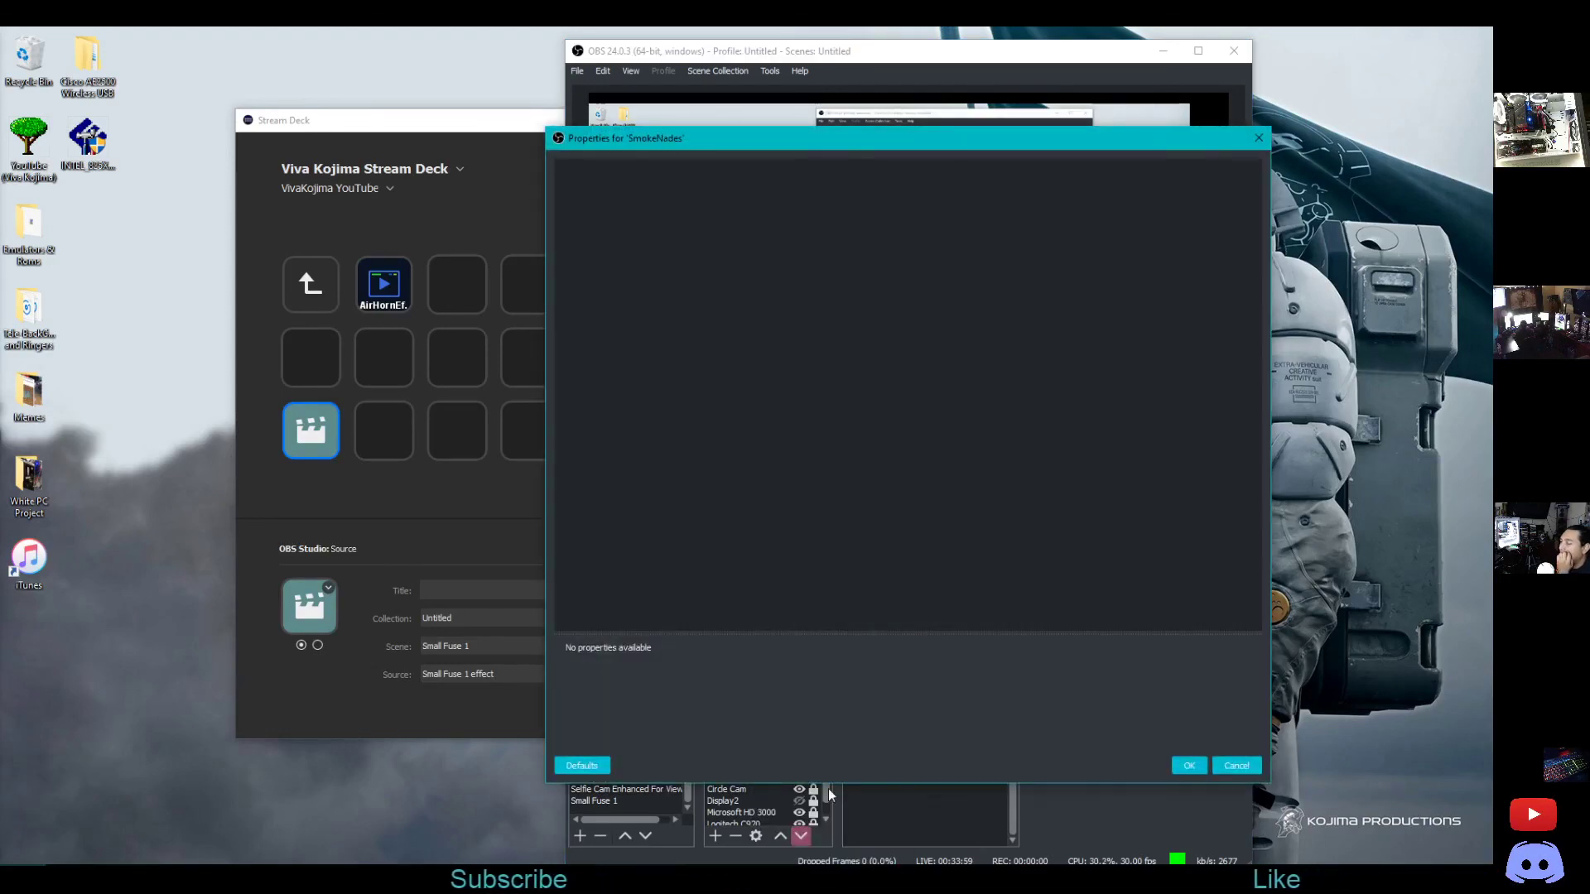
left_click(1236, 765)
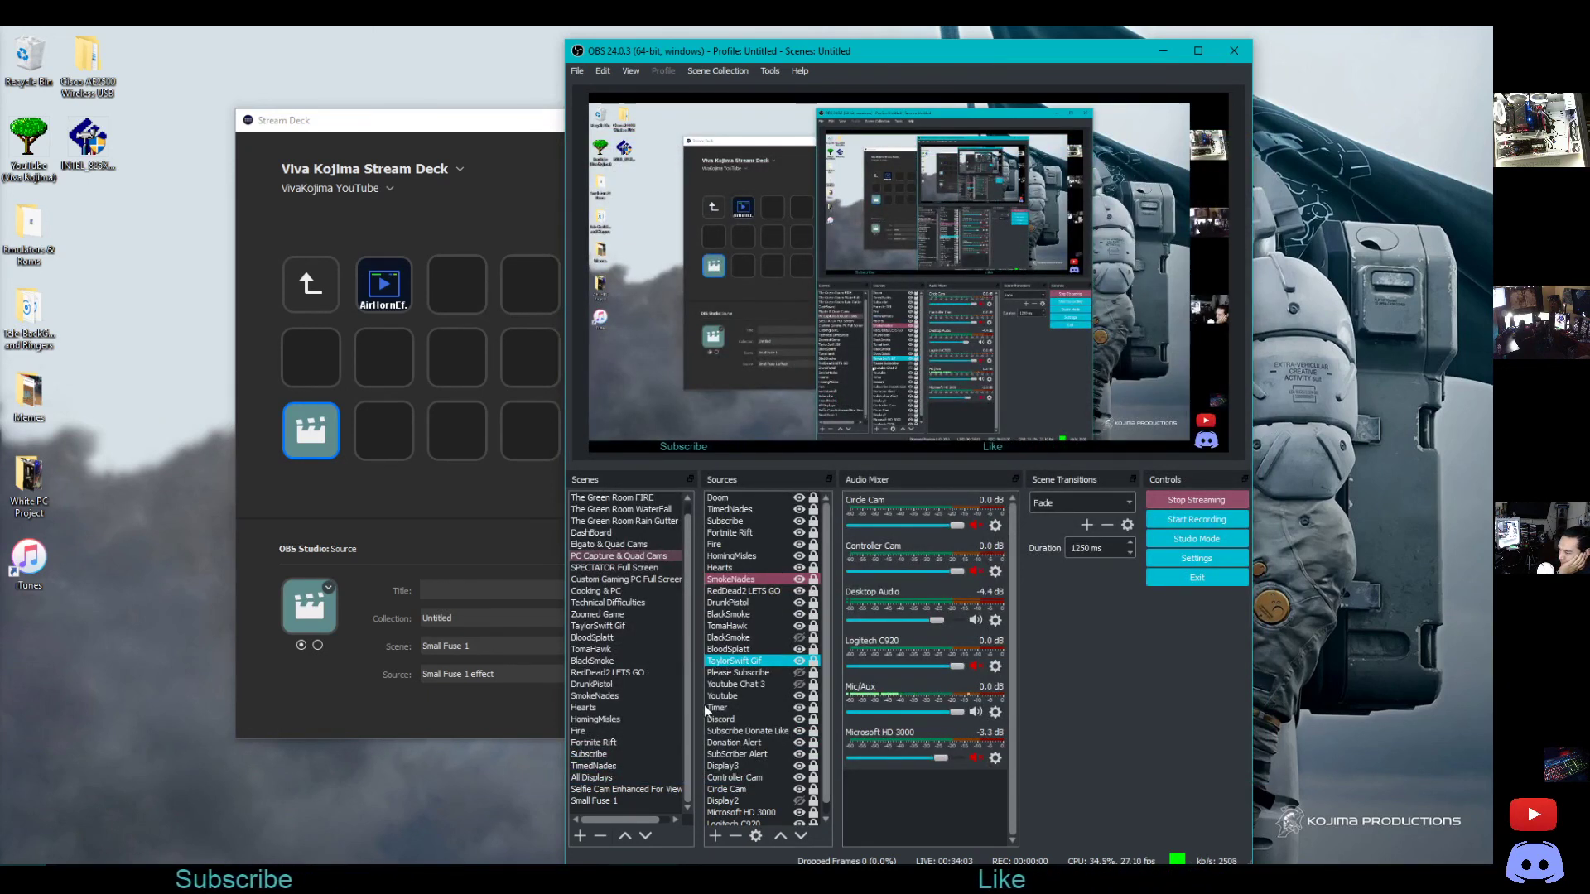
Add the existing Small Fuse 1 scene as a visible Scene source in PC Capture & Quad Cams
left_click(715, 836)
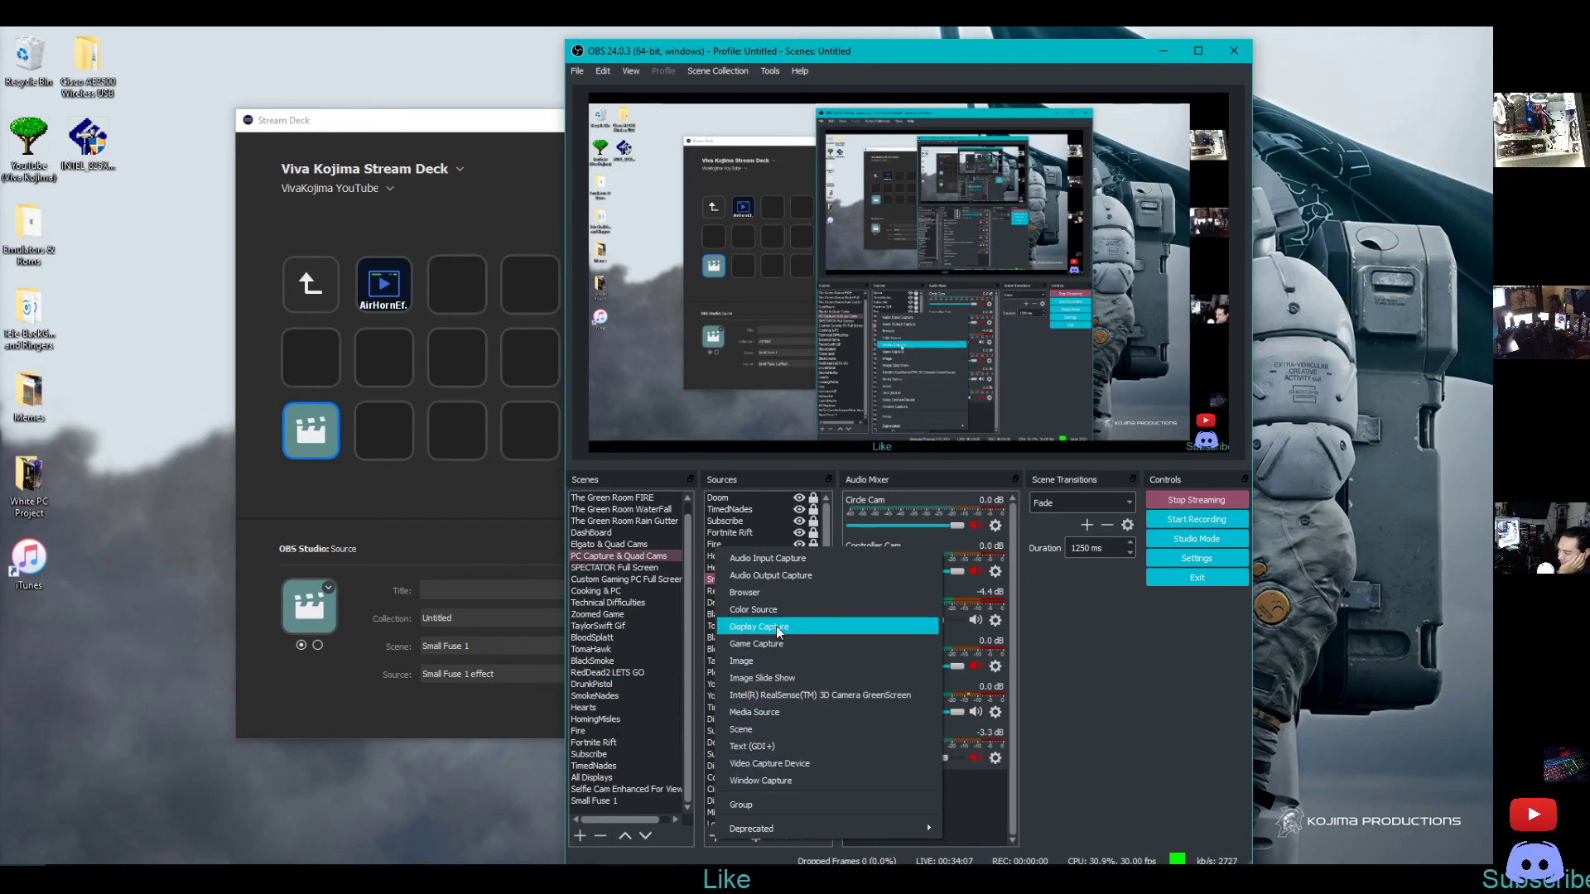
left_click(760, 727)
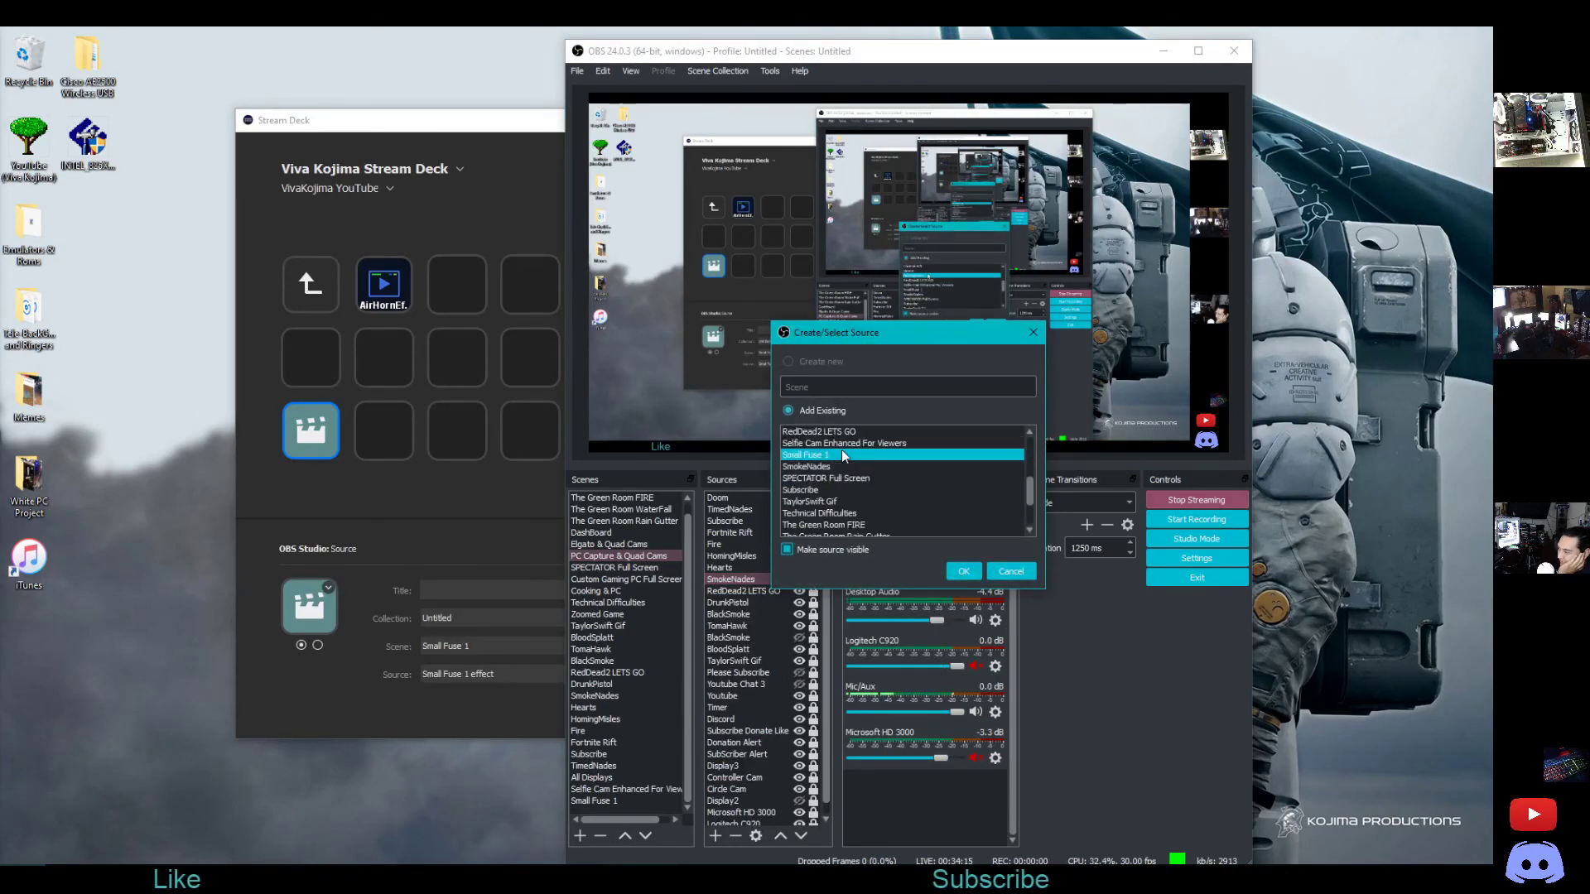
scroll(842, 454, "down", 1)
scroll(845, 460, "down", 5)
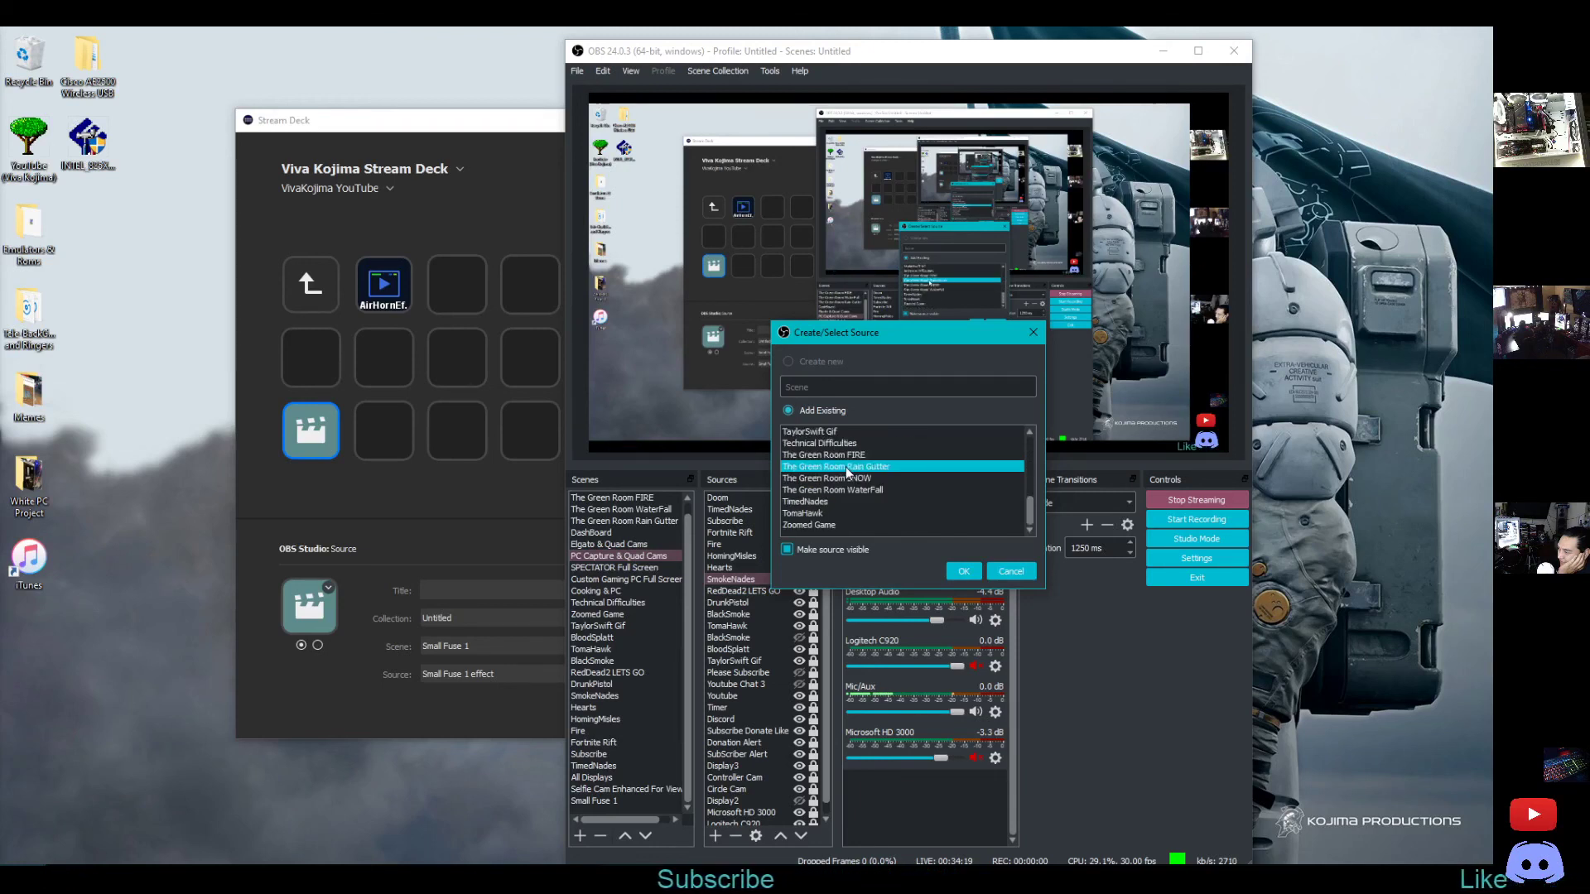
scroll(847, 471, "up", 1)
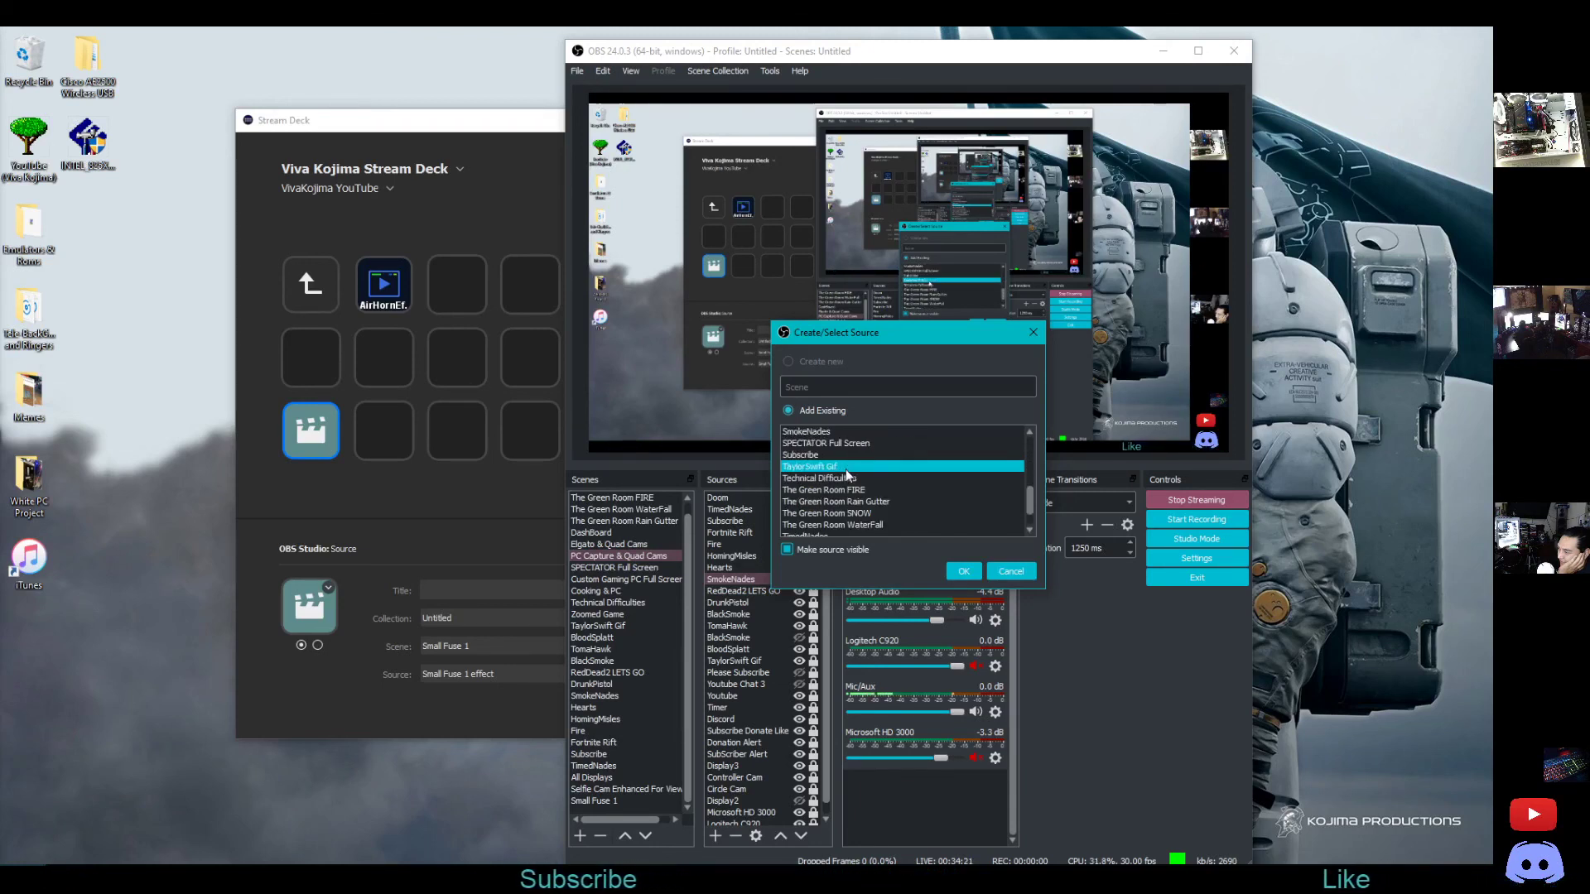
scroll(847, 474, "up", 1)
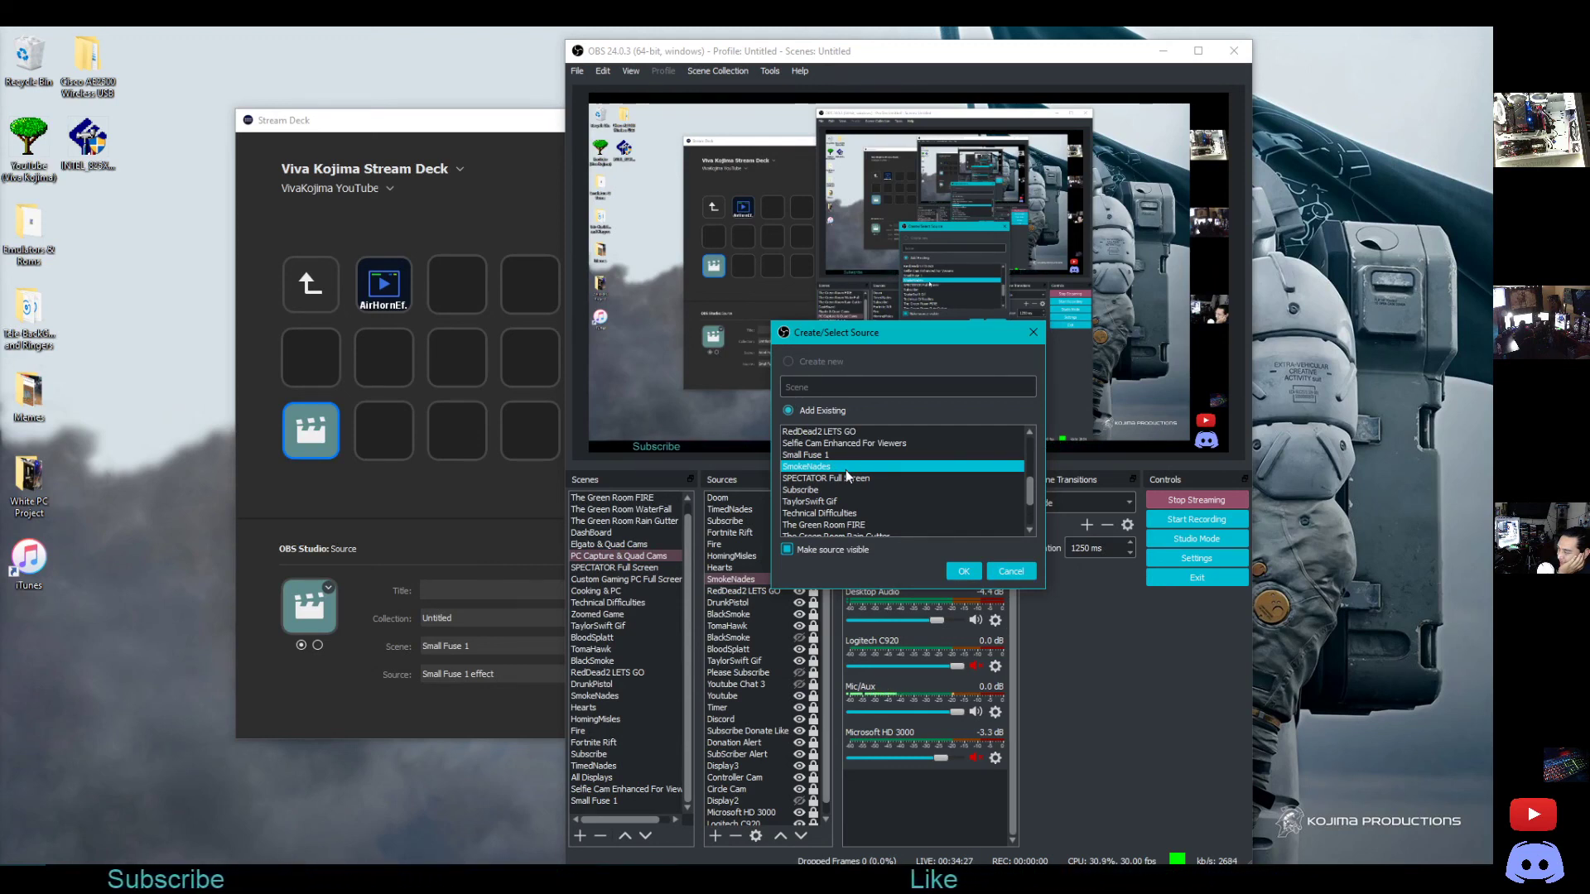
left_click(847, 475)
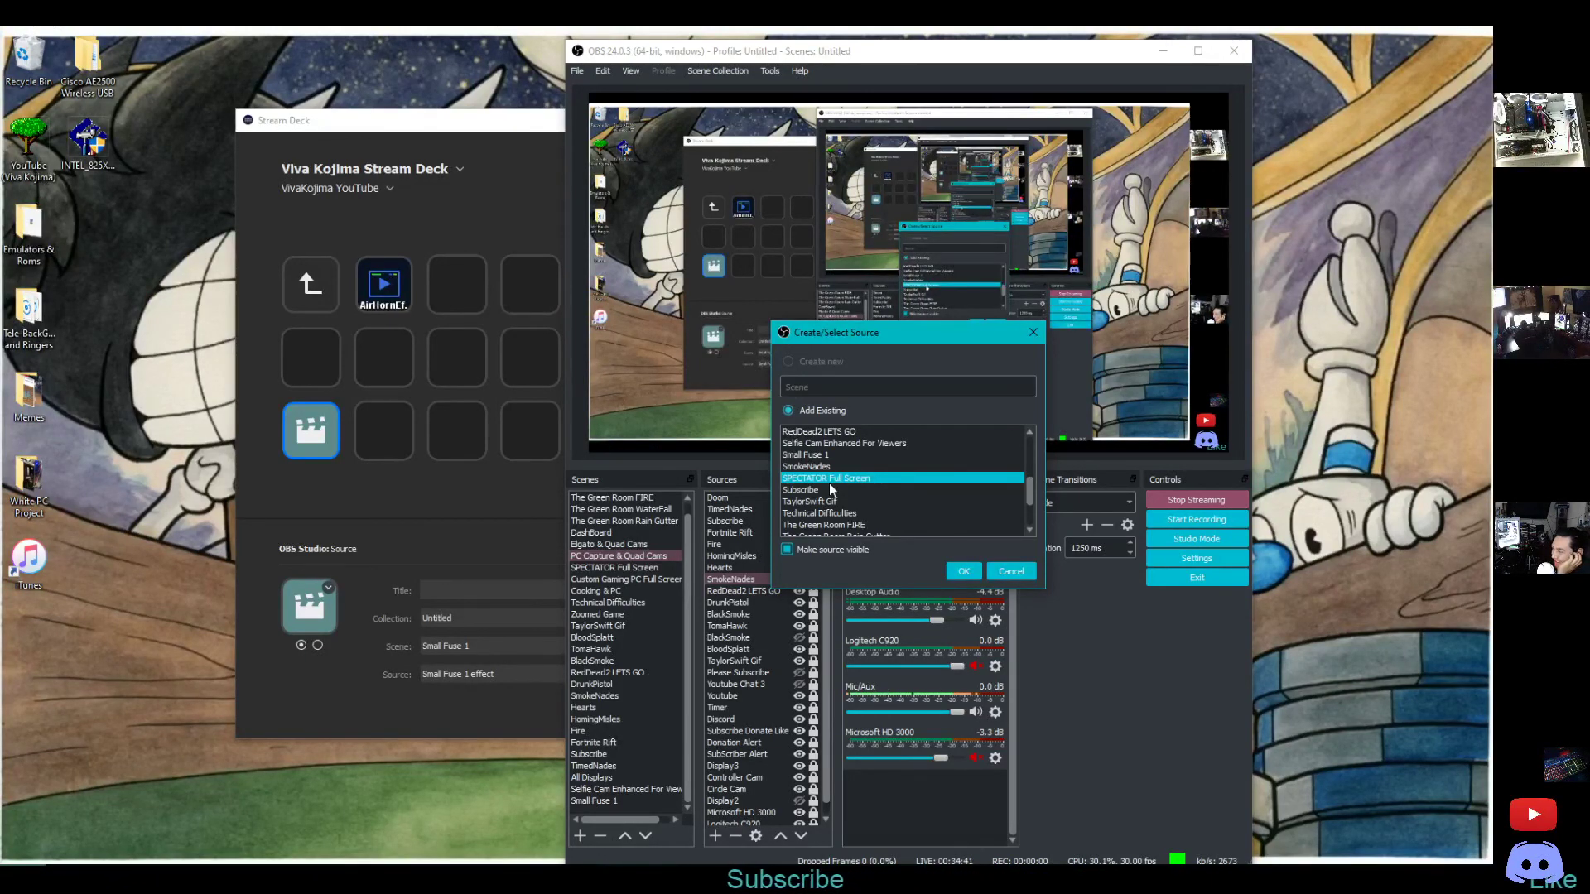
left_click(830, 455)
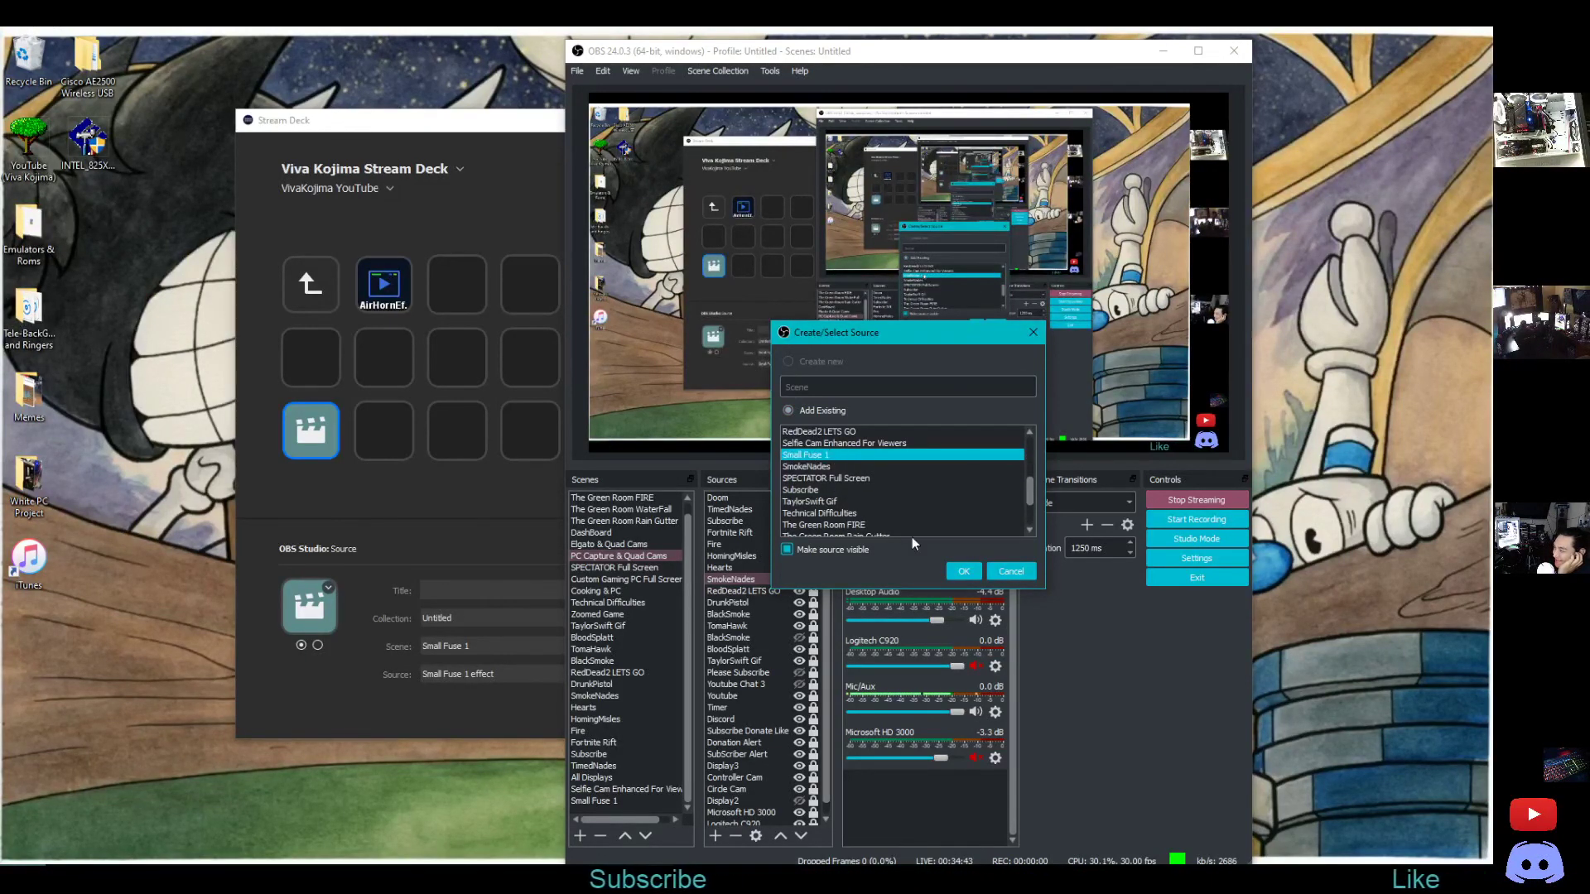
left_click(964, 569)
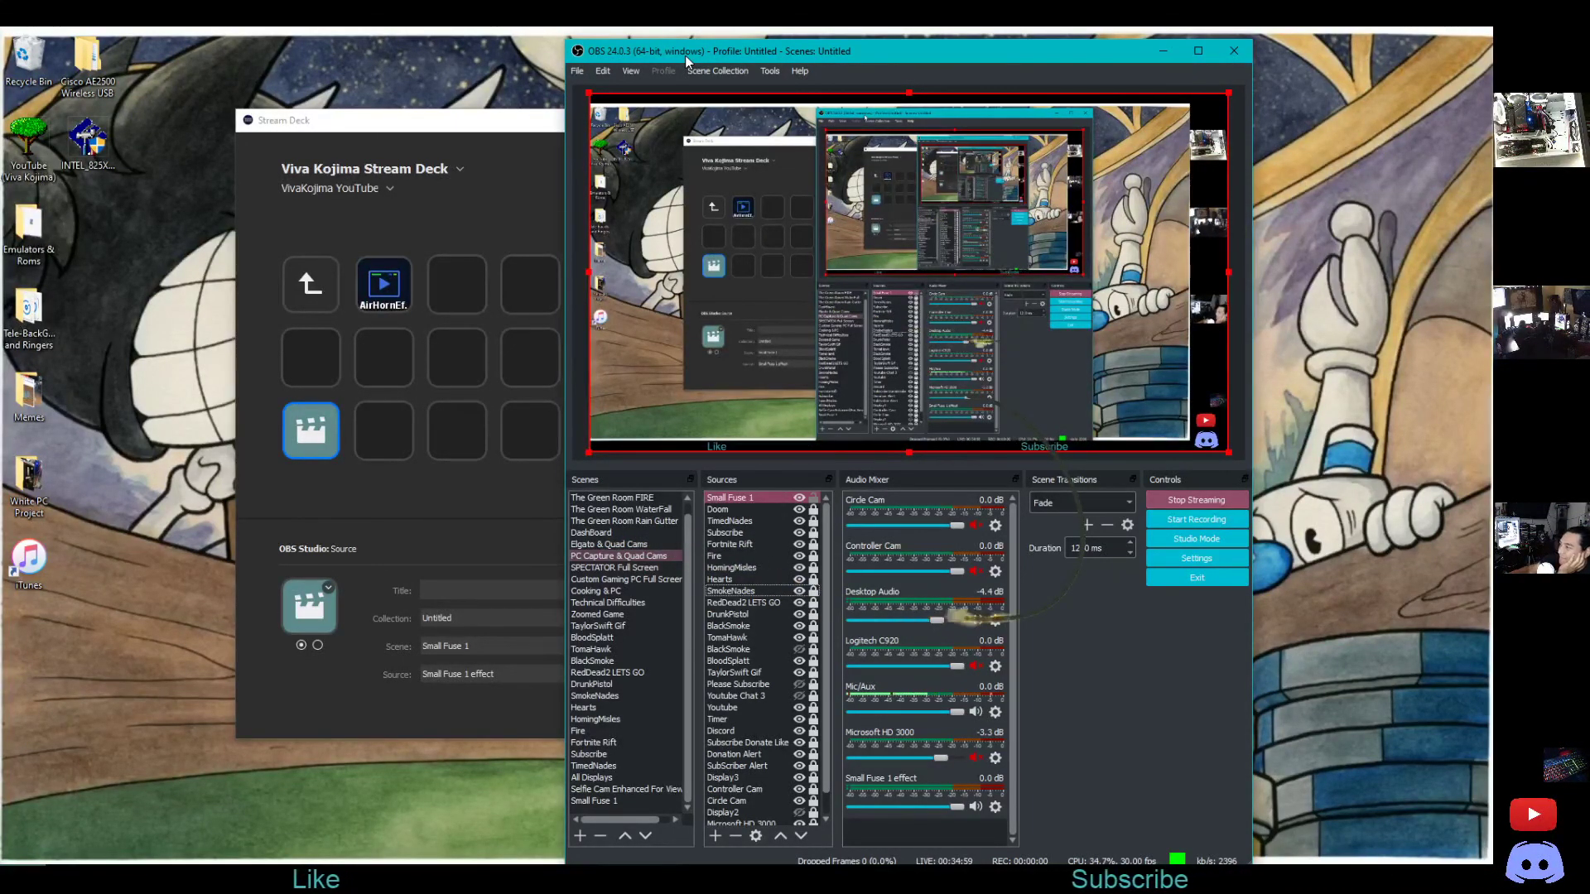
Clear the desktop by moving the OBS window off this display and minimizing the Stream Deck window
left_click_drag(687, 60, 1589, 154)
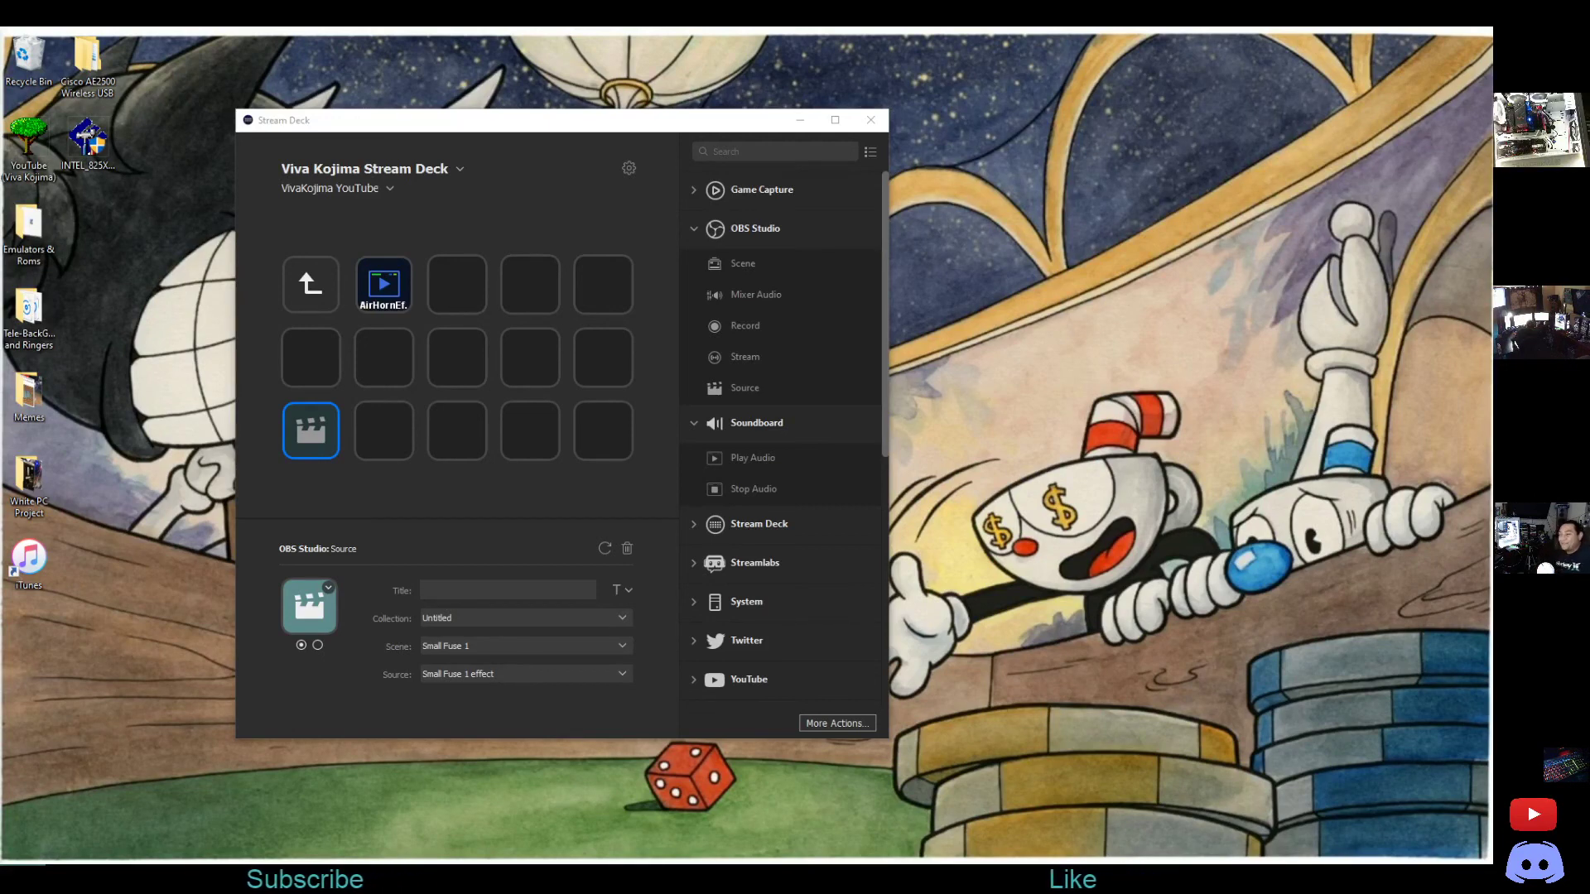
left_click(799, 120)
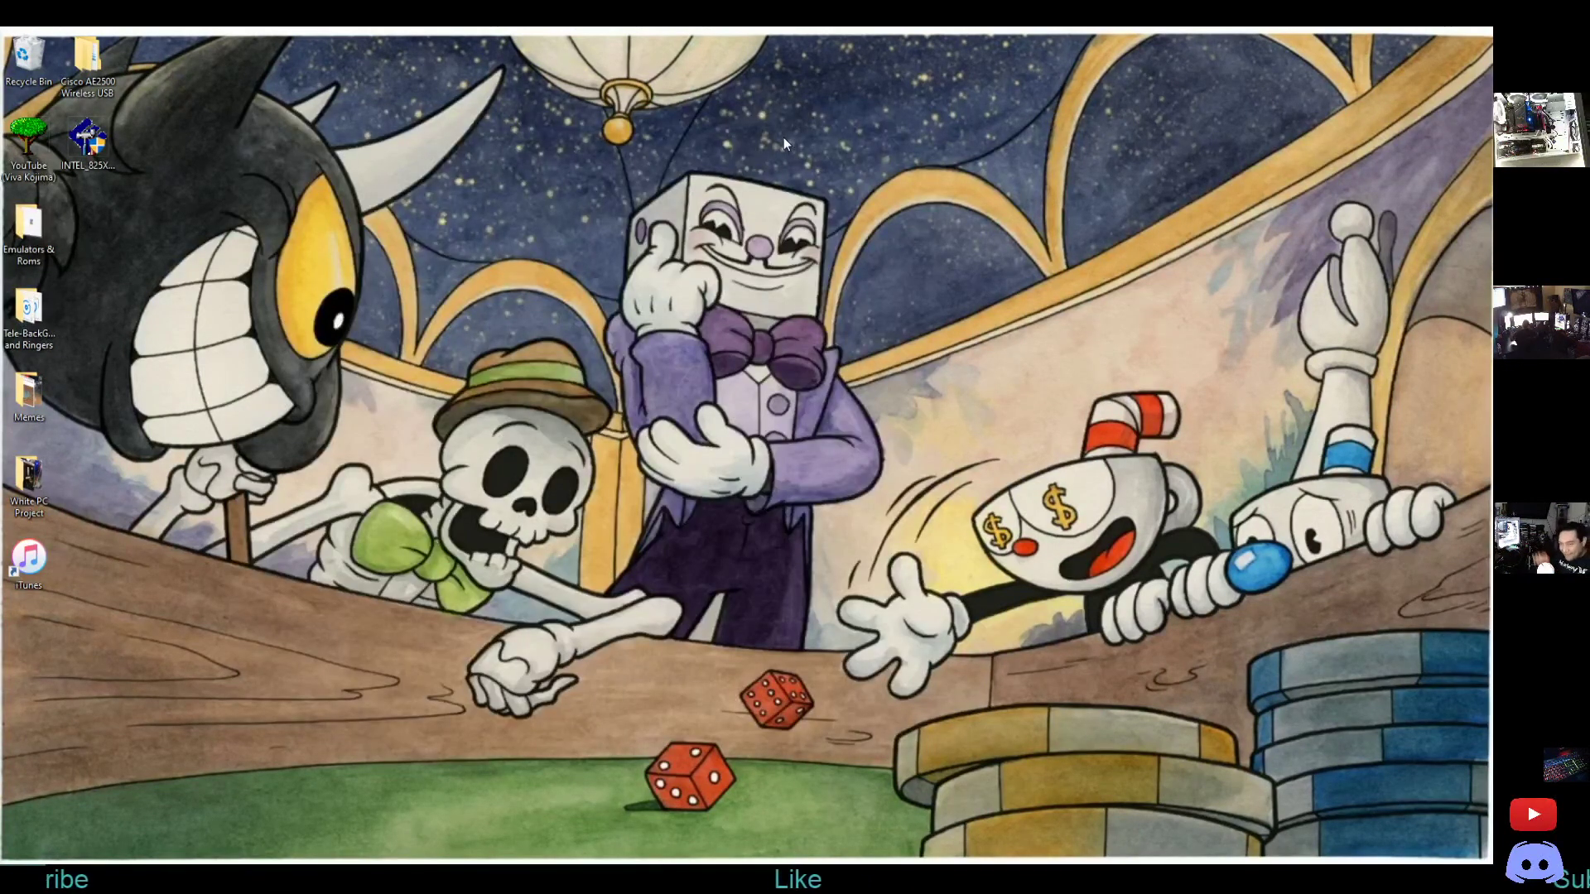